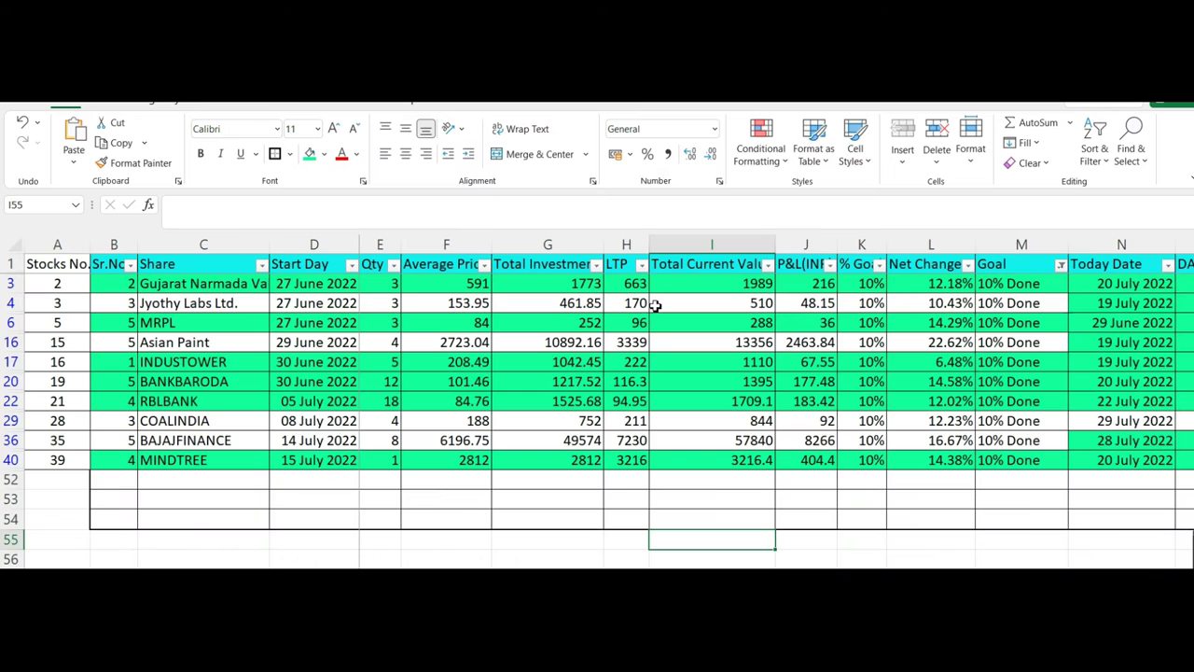
# Examine the Goal results of the 10% Done stocks and follow the Asian Paint row across to its Days value.
pyautogui.click(770, 339)
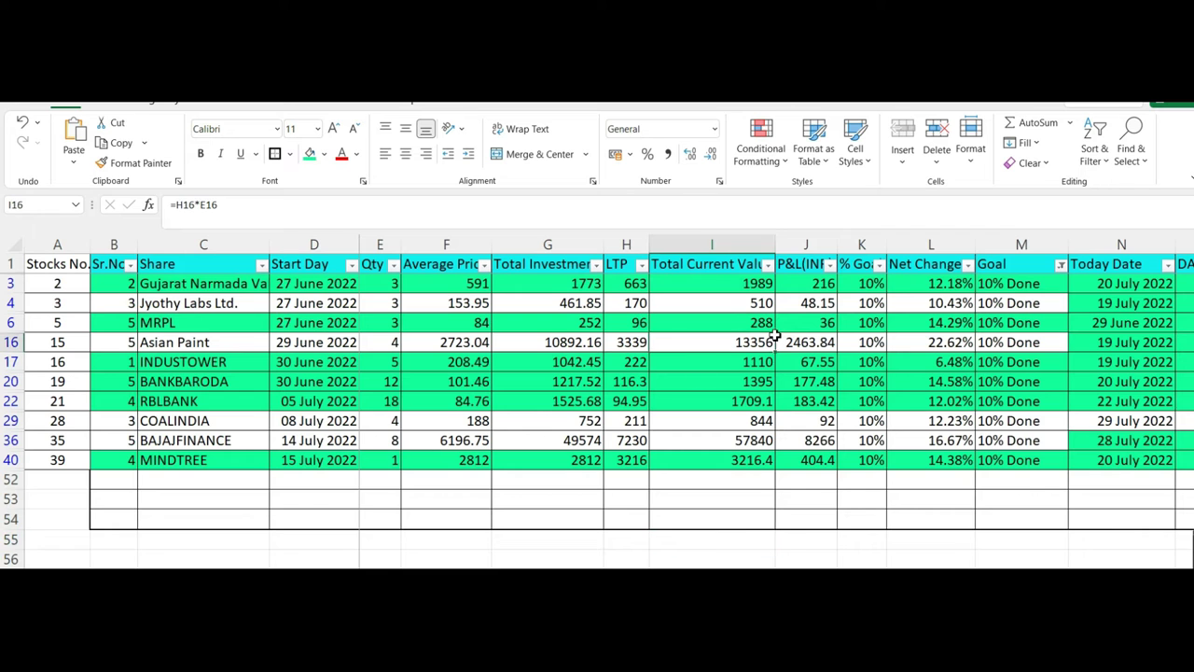
pyautogui.click(980, 284)
pyautogui.press('Down')
pyautogui.press('Down')
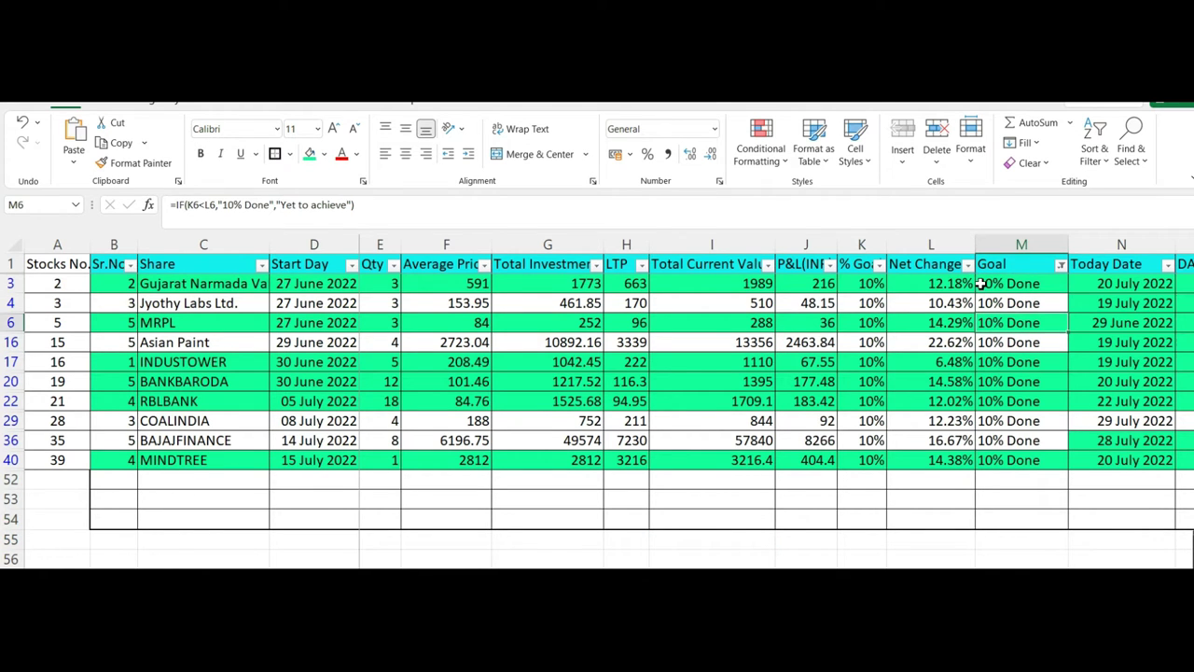
pyautogui.click(830, 342)
pyautogui.press('Right')
pyautogui.press('Right')
pyautogui.press('Right')
pyautogui.press('Right')
pyautogui.press('Right')
pyautogui.press('Right')
pyautogui.press('Right')
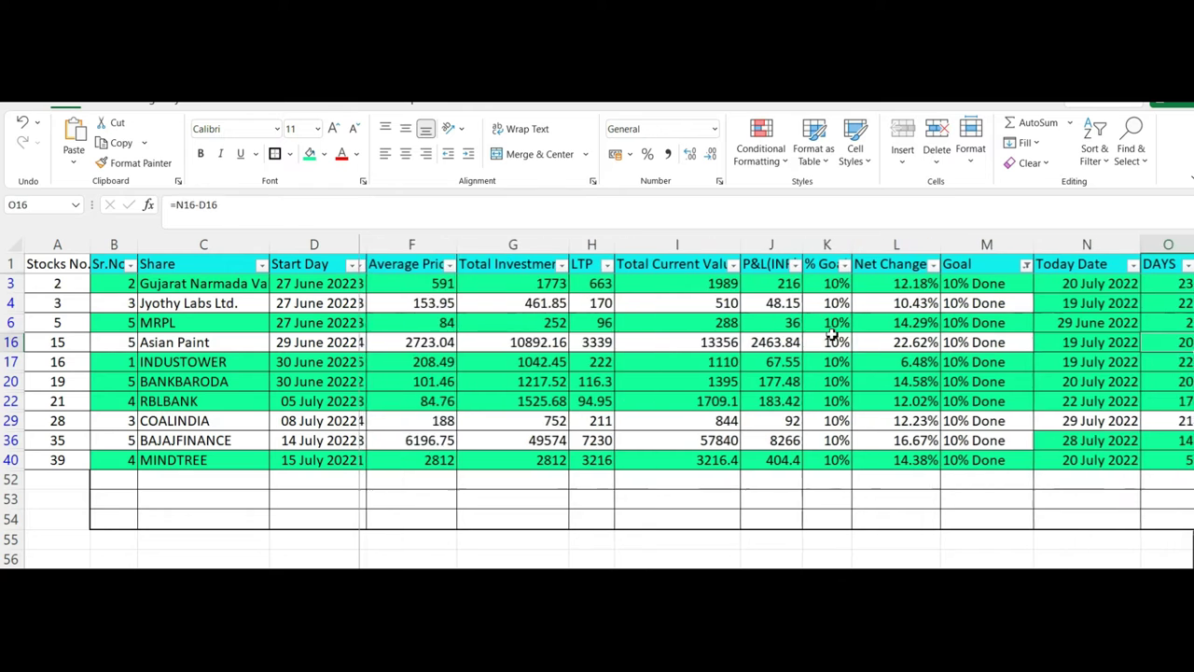
pyautogui.press('Left')
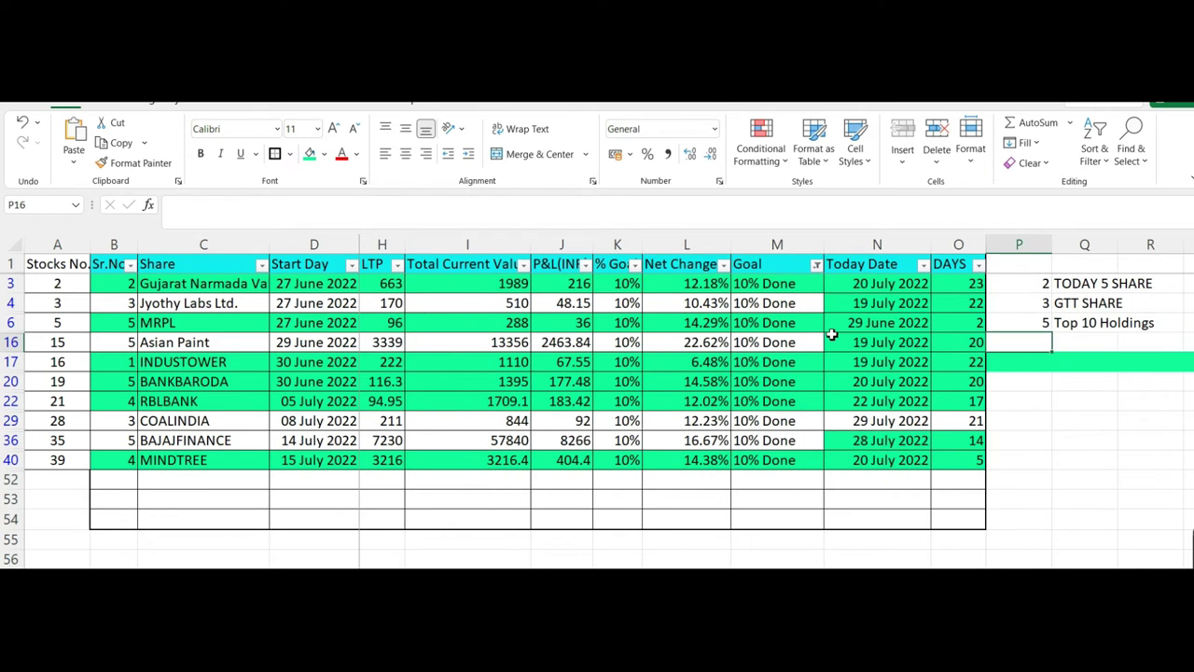
# Compare the Today Date and Days entries of the stocks around Asian Paint, ending at the start of its row.
pyautogui.press('Left')
pyautogui.press('Up')
pyautogui.press('Up')
pyautogui.press('Up')
pyautogui.press('Down')
pyautogui.press('Down')
pyautogui.press('Down')
pyautogui.press('Down')
pyautogui.press('Down')
pyautogui.press('Down')
pyautogui.press('Up')
pyautogui.press('Up')
pyautogui.press('Up')
pyautogui.press('Left')
pyautogui.press('Left')
pyautogui.press('Left')
pyautogui.press('Left')
pyautogui.press('Left')
pyautogui.press('Left')
pyautogui.press('Left')
pyautogui.press('Home')
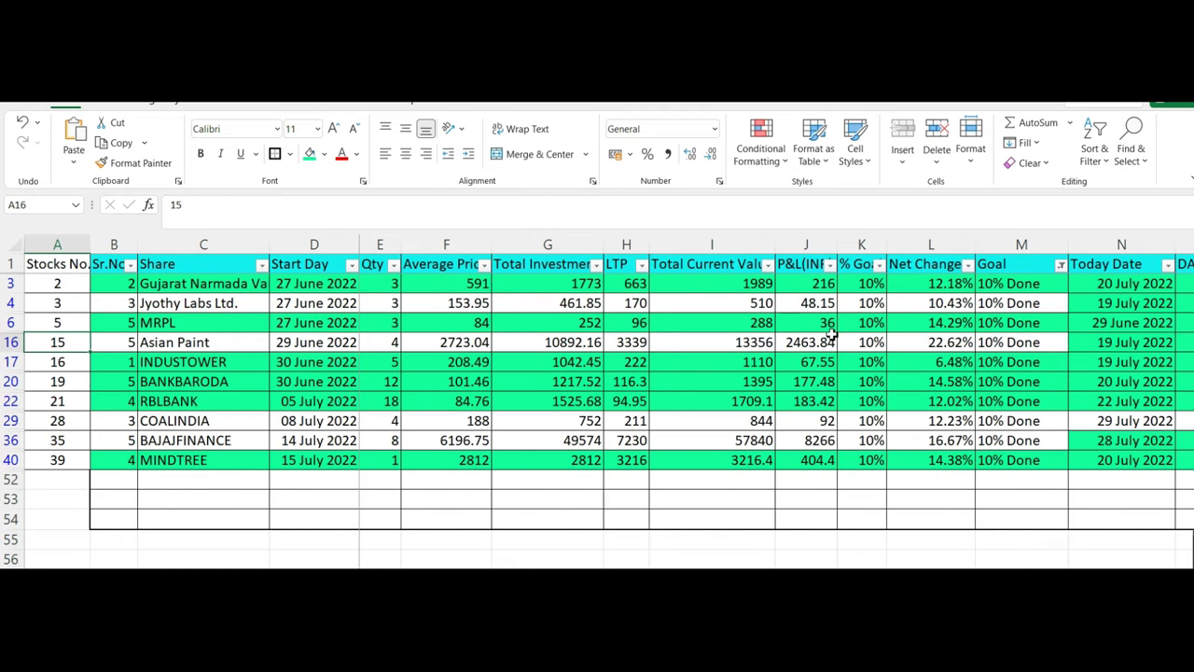
# Follow the COALINDIA row from share name to Days, and check the Net Change of Jyothy Labs Ltd.
pyautogui.click(161, 427)
pyautogui.press('Right')
pyautogui.press('Right')
pyautogui.press('Right')
pyautogui.press('Right')
pyautogui.press('Right')
pyautogui.press('Right')
pyautogui.press('Right')
pyautogui.press('Right')
pyautogui.press('Right')
pyautogui.press('Right')
pyautogui.press('Right')
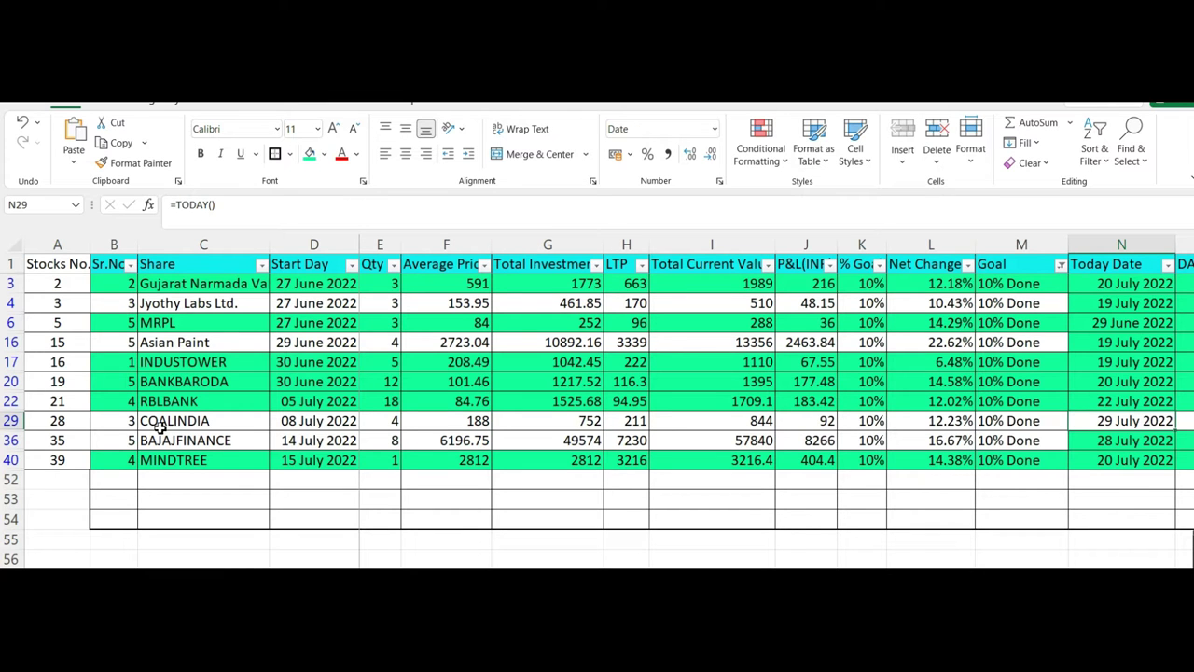
pyautogui.press('Right')
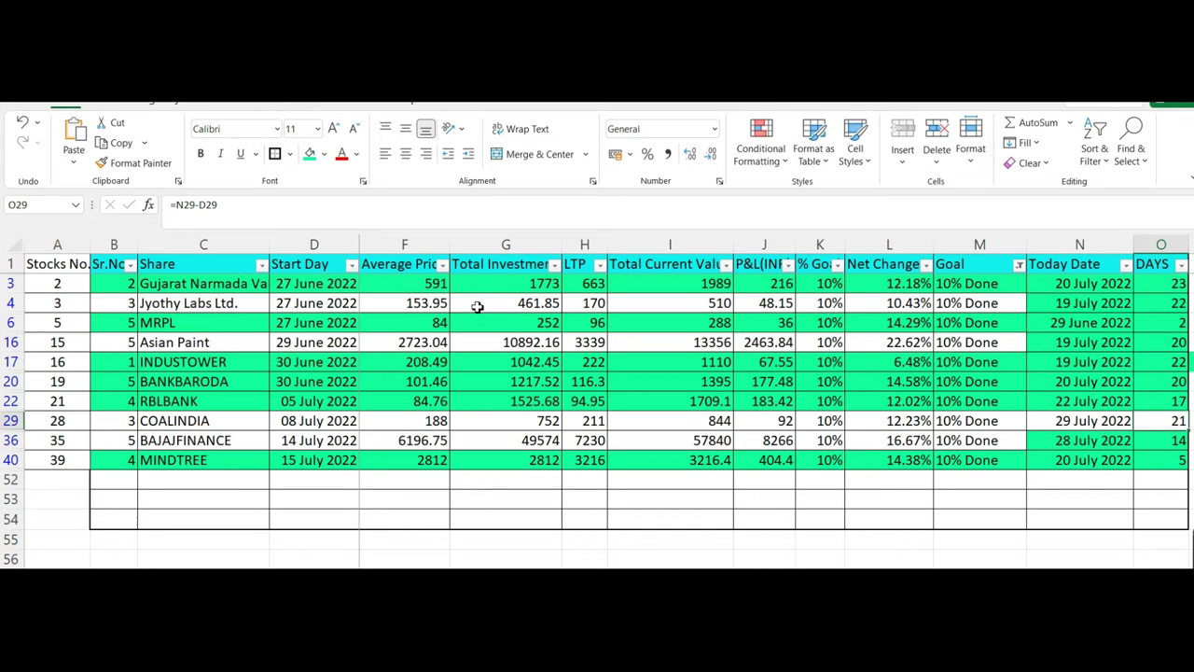
pyautogui.click(884, 303)
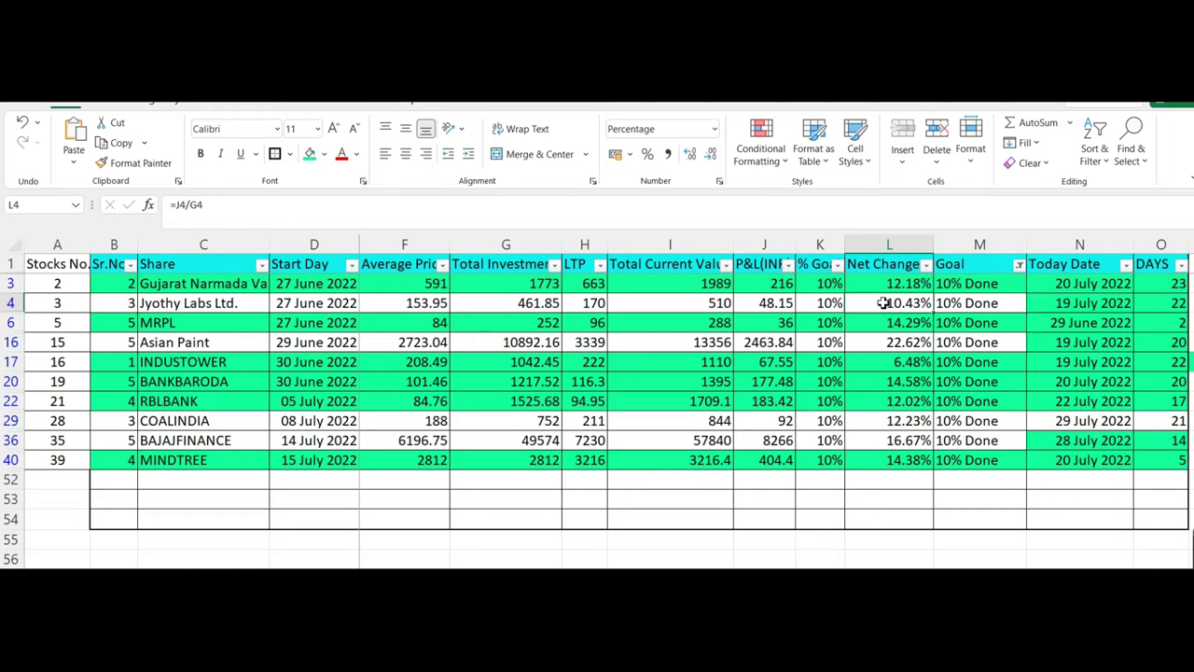
# Review the Asian Paint row from its share name across to its Goal formula.
pyautogui.click(149, 344)
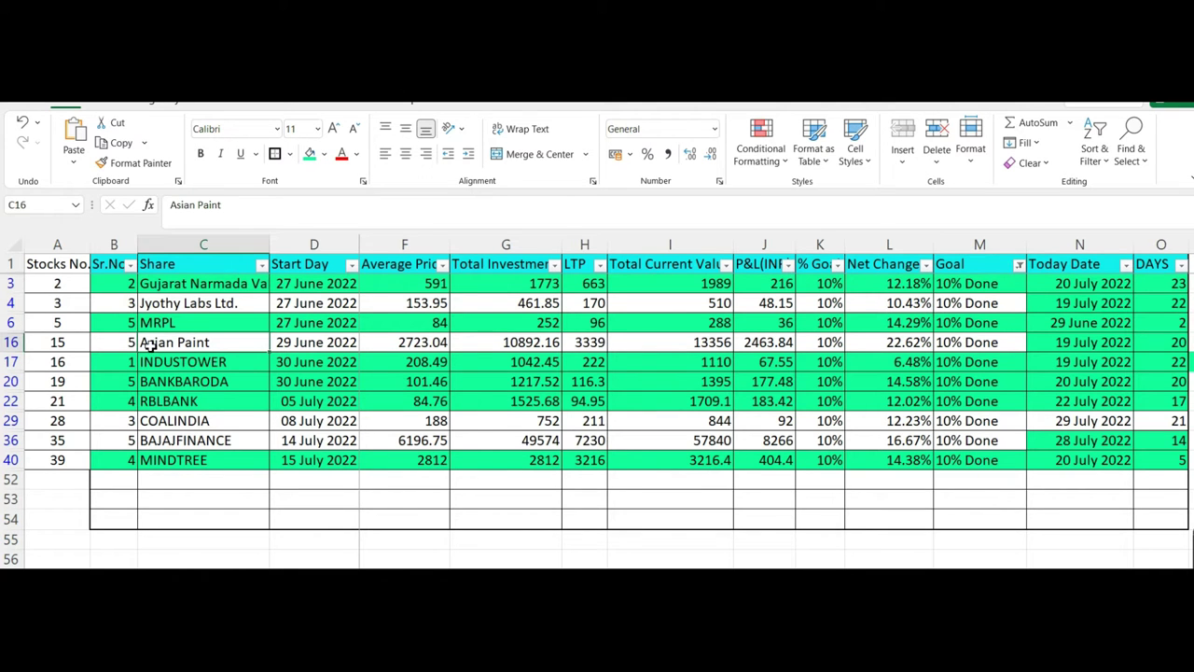
pyautogui.press('Right')
pyautogui.press('Right')
pyautogui.press('Right')
pyautogui.press('Right')
pyautogui.press('Right')
pyautogui.press('Right')
pyautogui.press('Right')
pyautogui.press('Right')
pyautogui.press('Right')
pyautogui.press('Right')
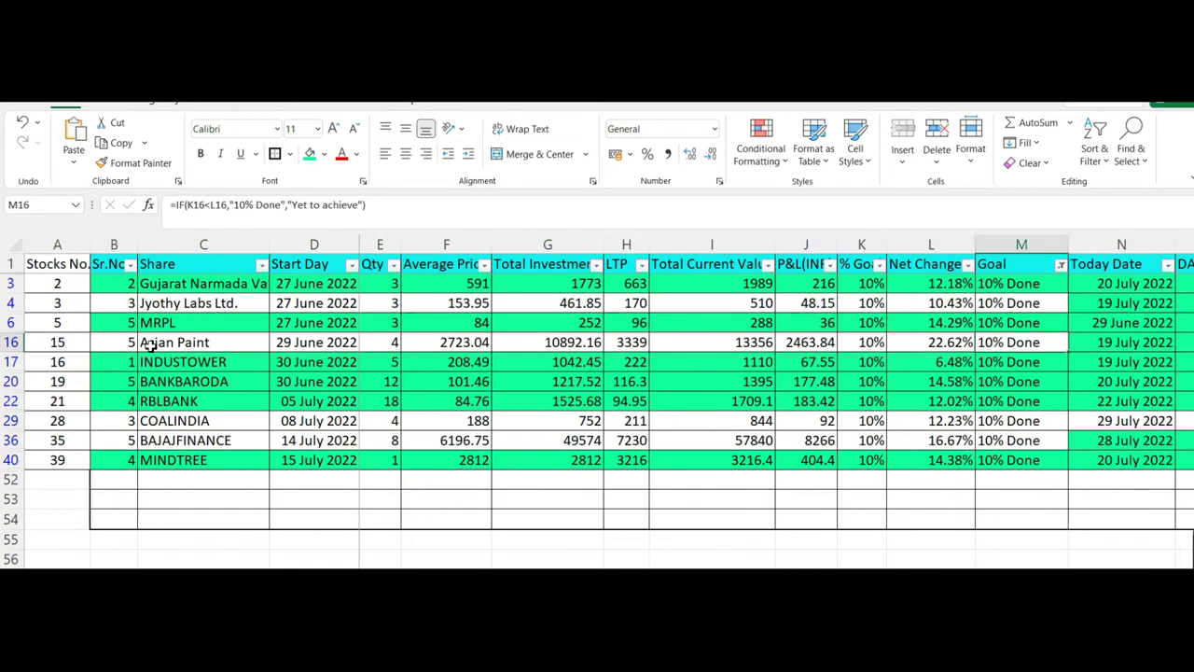
# Check Asian Paint's Days value and compare its Net Change with its P&L and % Goal.
pyautogui.press('Right')
pyautogui.press('Right')
pyautogui.press('Right')
pyautogui.press('Right')
pyautogui.press('Left')
pyautogui.press('Left')
pyautogui.press('Left')
pyautogui.press('Left')
pyautogui.press('Right')
pyautogui.press('Right')
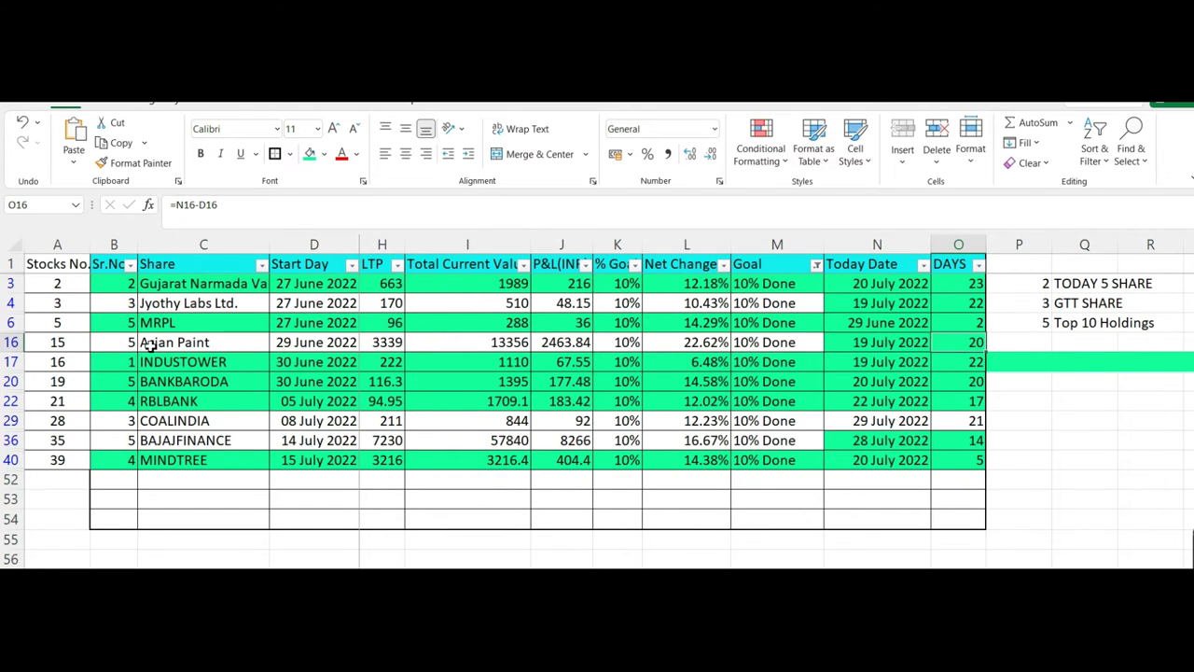
pyautogui.press('Right')
pyautogui.press('Left')
pyautogui.press('Left')
pyautogui.press('Left')
pyautogui.press('Left')
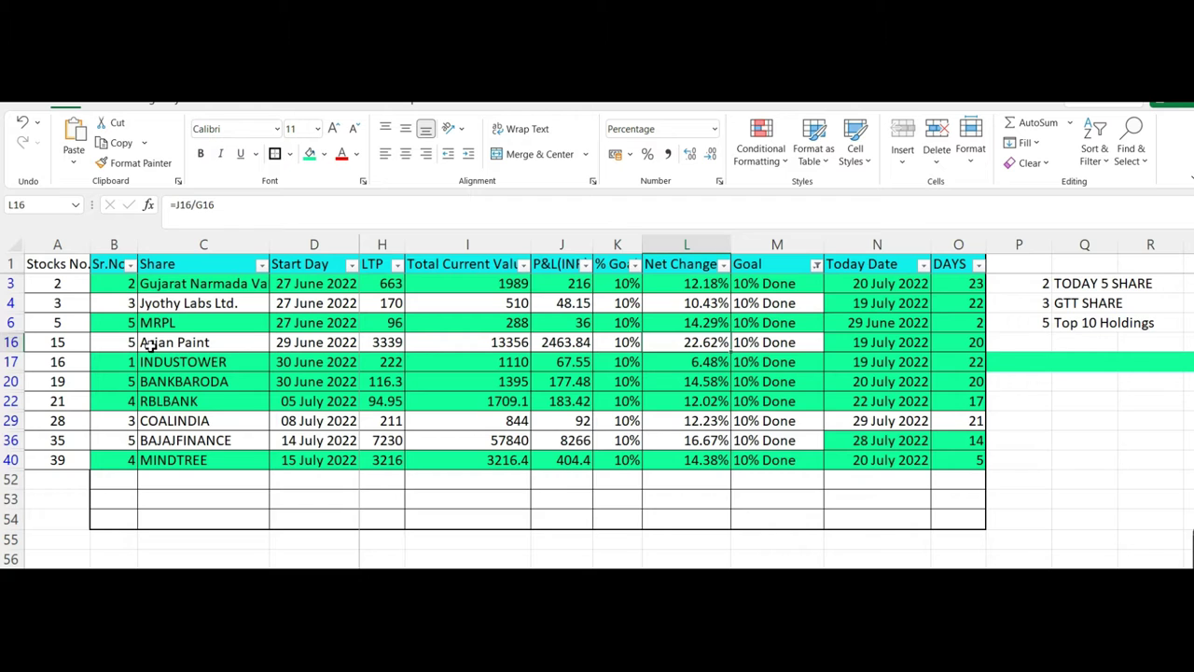
pyautogui.press('Left')
pyautogui.press('Left')
pyautogui.press('Right')
pyautogui.press('Right')
# Compare the Net Change of BAJAJFINANCE and COALINDIA with their % Goal and P&L values.
pyautogui.press('Down')
pyautogui.press('Down')
pyautogui.press('Down')
pyautogui.press('Down')
pyautogui.press('Down')
pyautogui.press('Down')
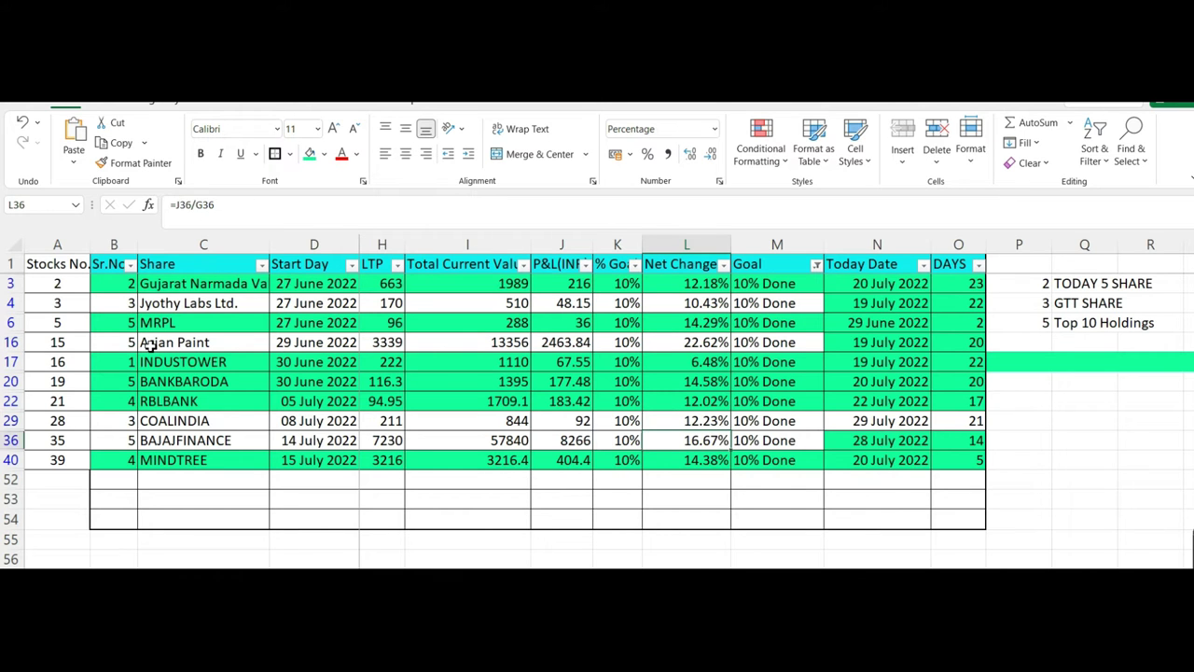
pyautogui.press('Left')
pyautogui.press('Up')
pyautogui.press('Right')
pyautogui.press('Left')
pyautogui.press('Left')
pyautogui.press('Right')
pyautogui.press('Right')
pyautogui.press('Up')
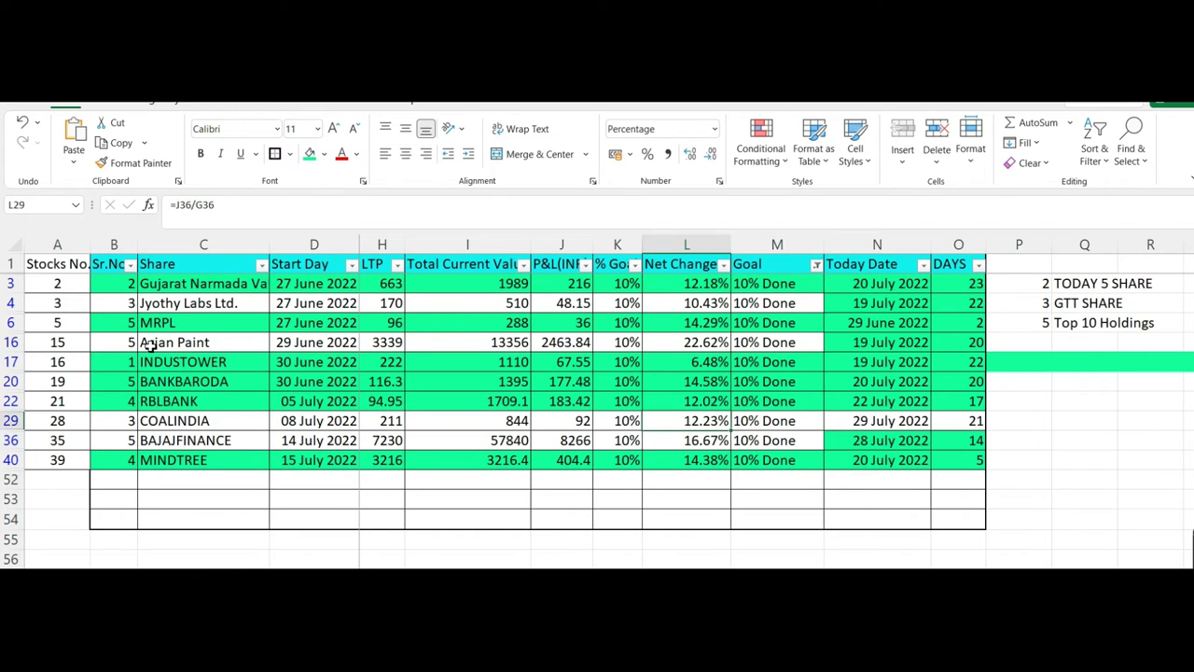
pyautogui.press('Down')
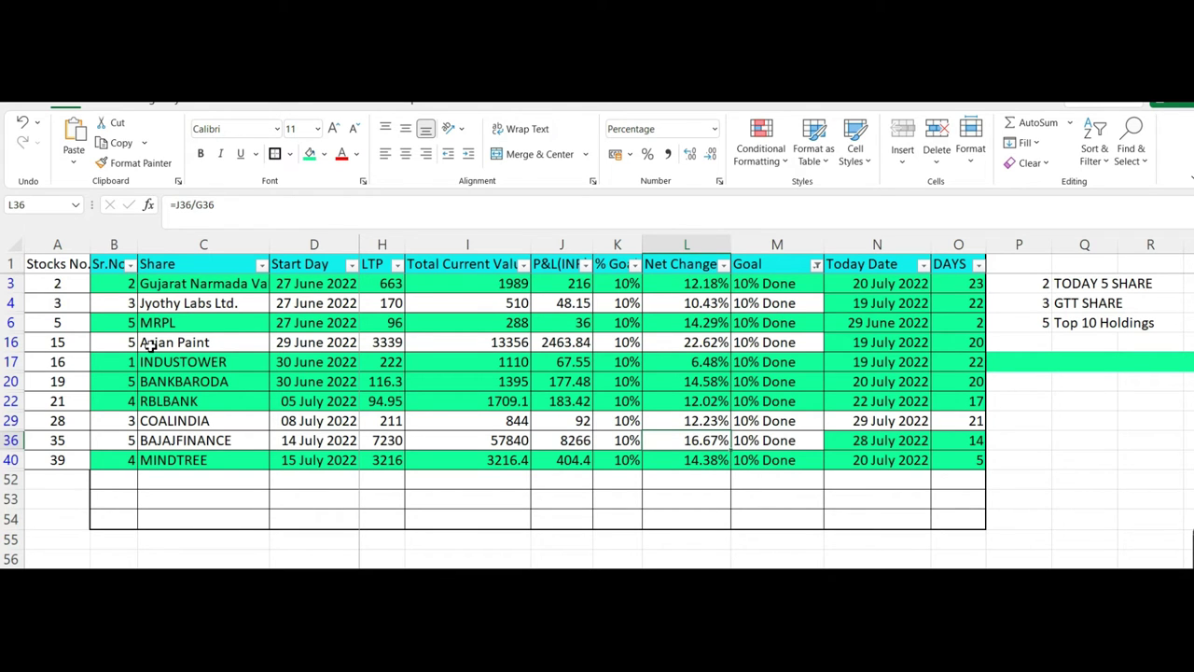
pyautogui.press('Up')
pyautogui.press('Up')
pyautogui.press('Down')
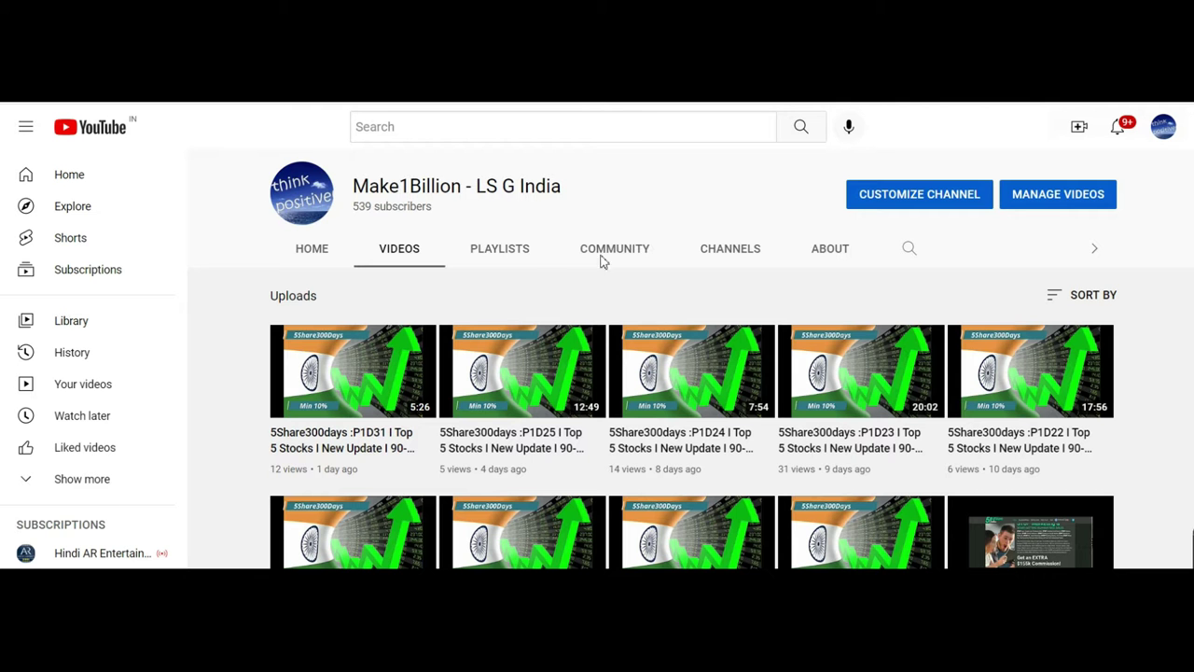
# Switch to the Kite Holdings page and examine the net and day changes of the best-performing holdings, including ASIANPAINT, BAJFINANCE and COALINDIA.
pyautogui.click(411, 241)
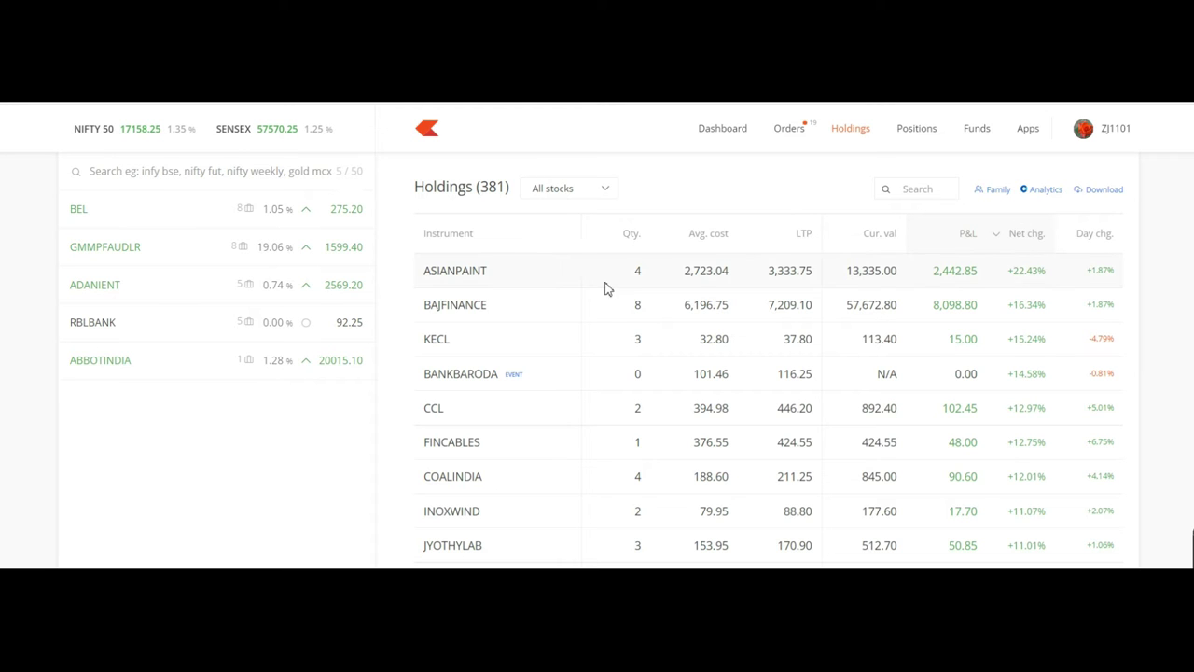
pyautogui.moveTo(1036, 270)
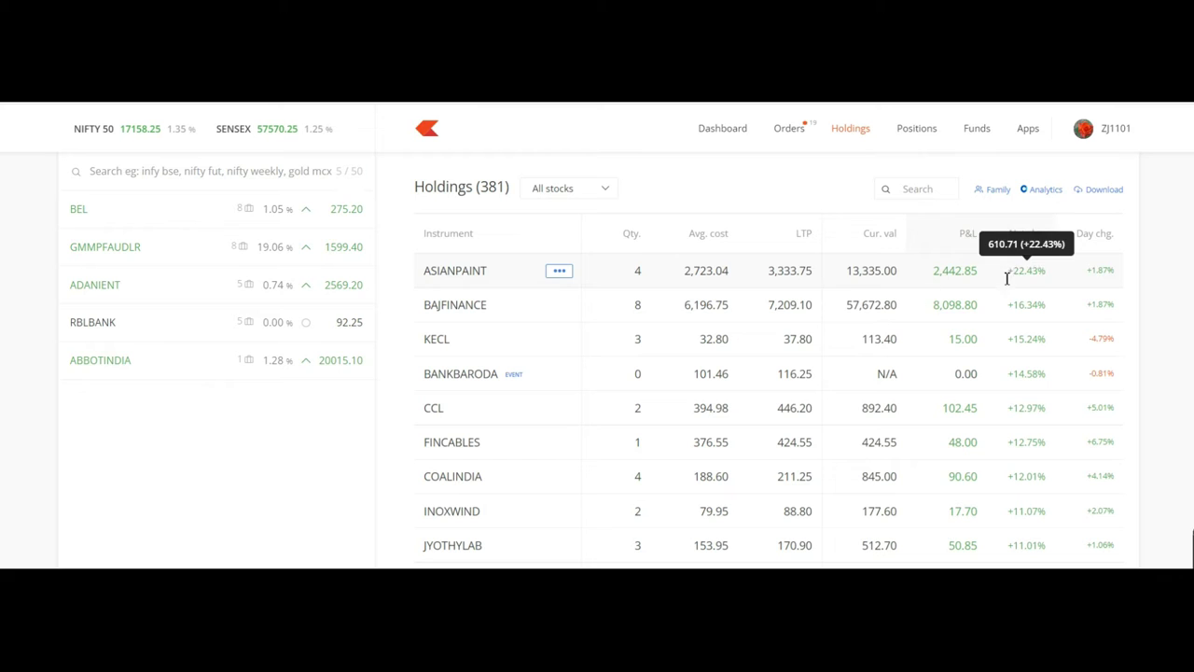
pyautogui.moveTo(1029, 308)
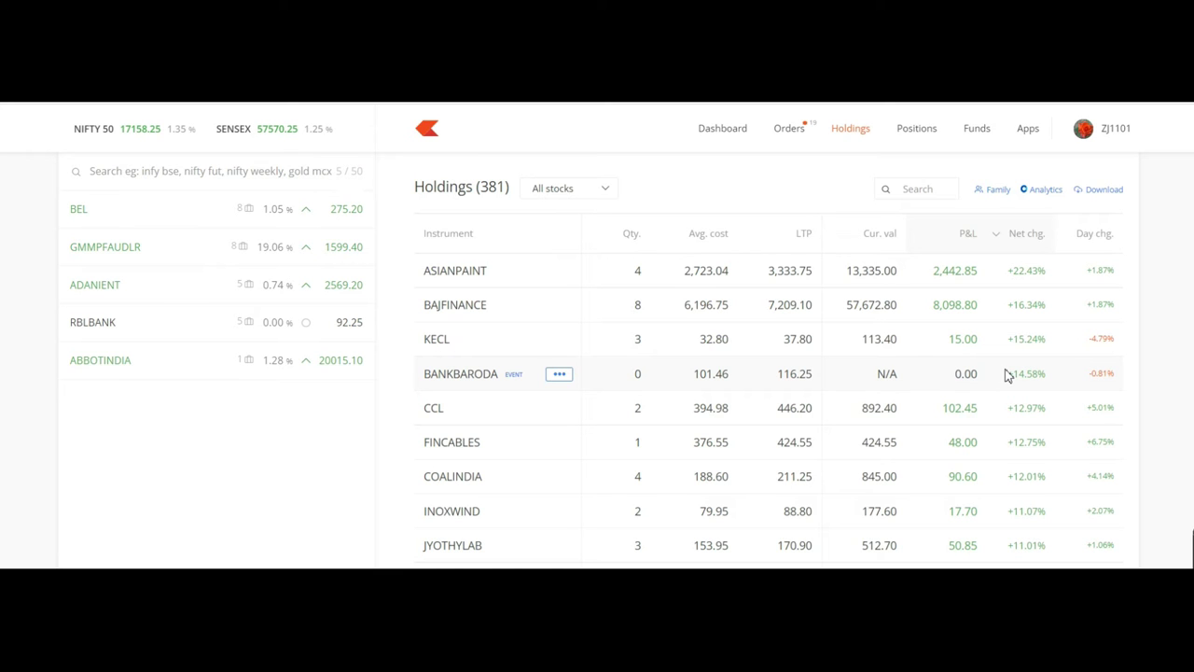
pyautogui.moveTo(1023, 371)
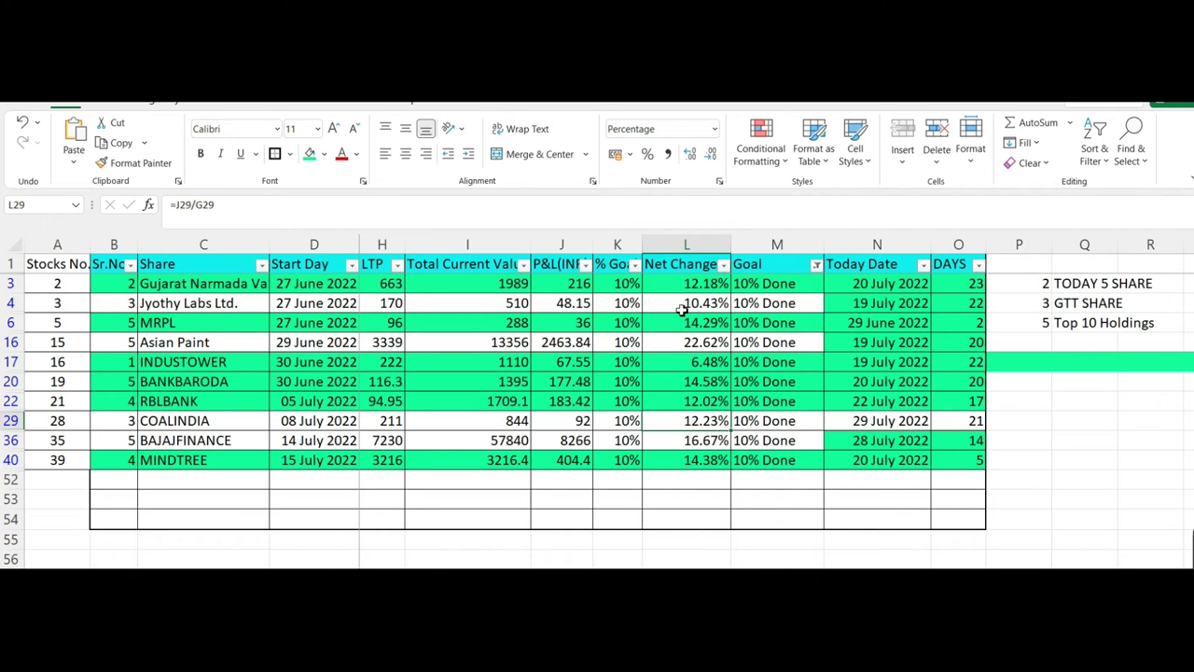
pyautogui.hotkey('alt', 'Tab')
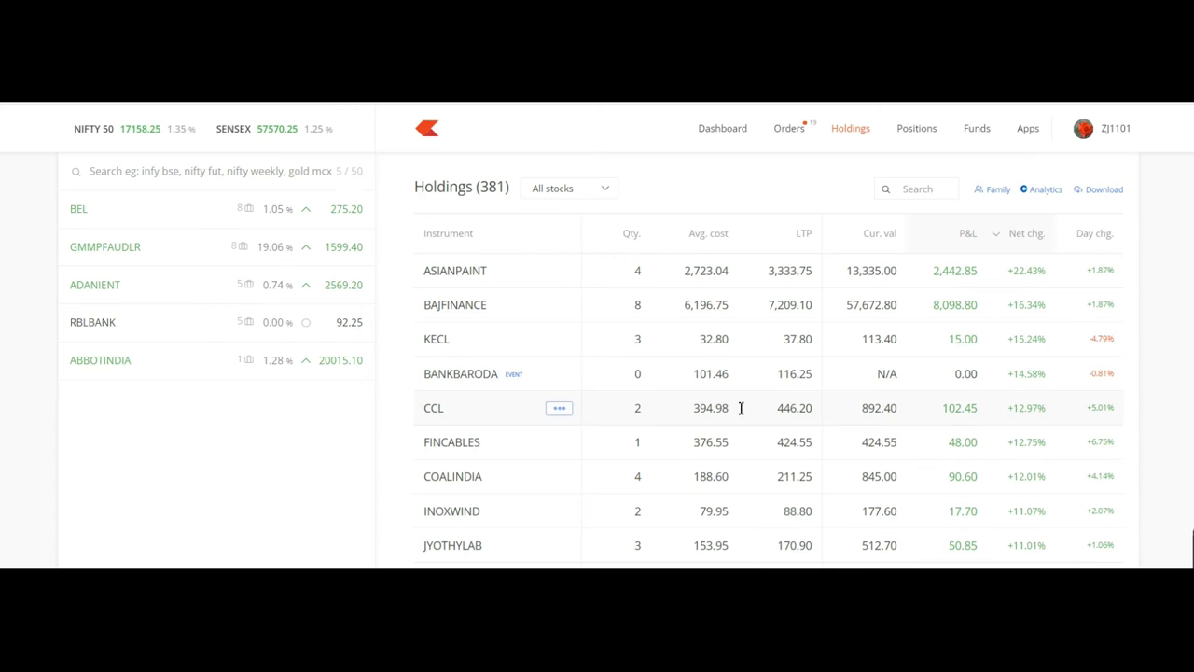
pyautogui.moveTo(1030, 478)
pyautogui.moveTo(1021, 476)
pyautogui.moveTo(1103, 448)
pyautogui.moveTo(1097, 311)
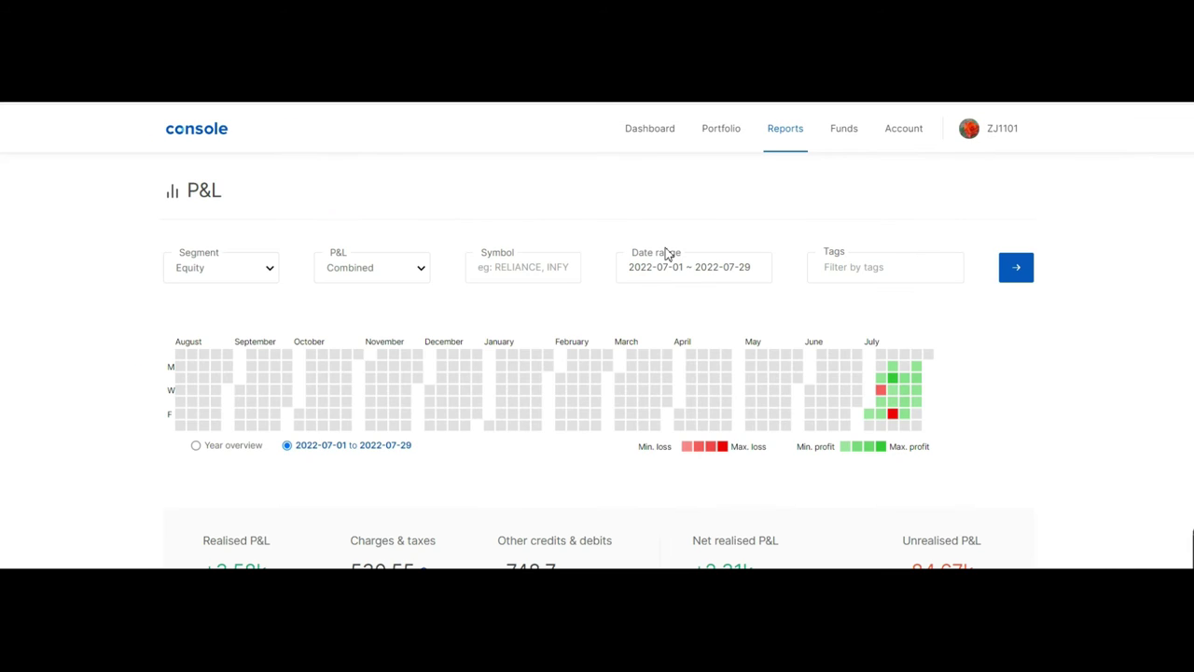
# Check the date range of the Console equity P&L report and review its realised and unrealised P&L summary.
pyautogui.moveTo(662, 274)
pyautogui.click(662, 274)
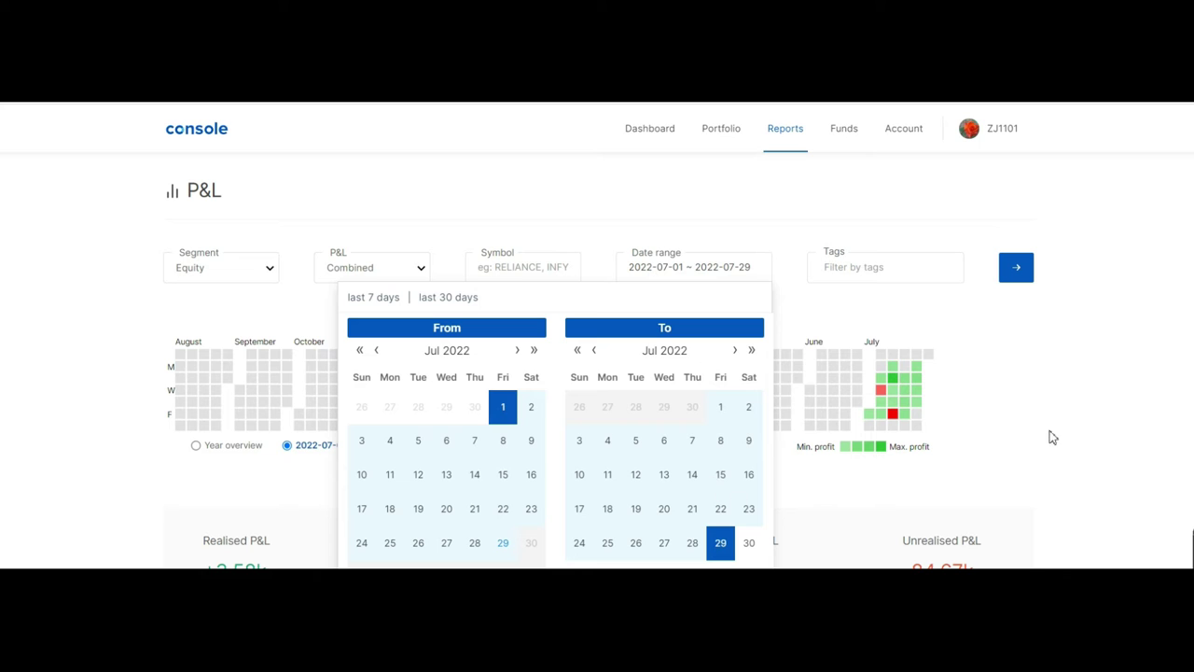
pyautogui.click(1023, 397)
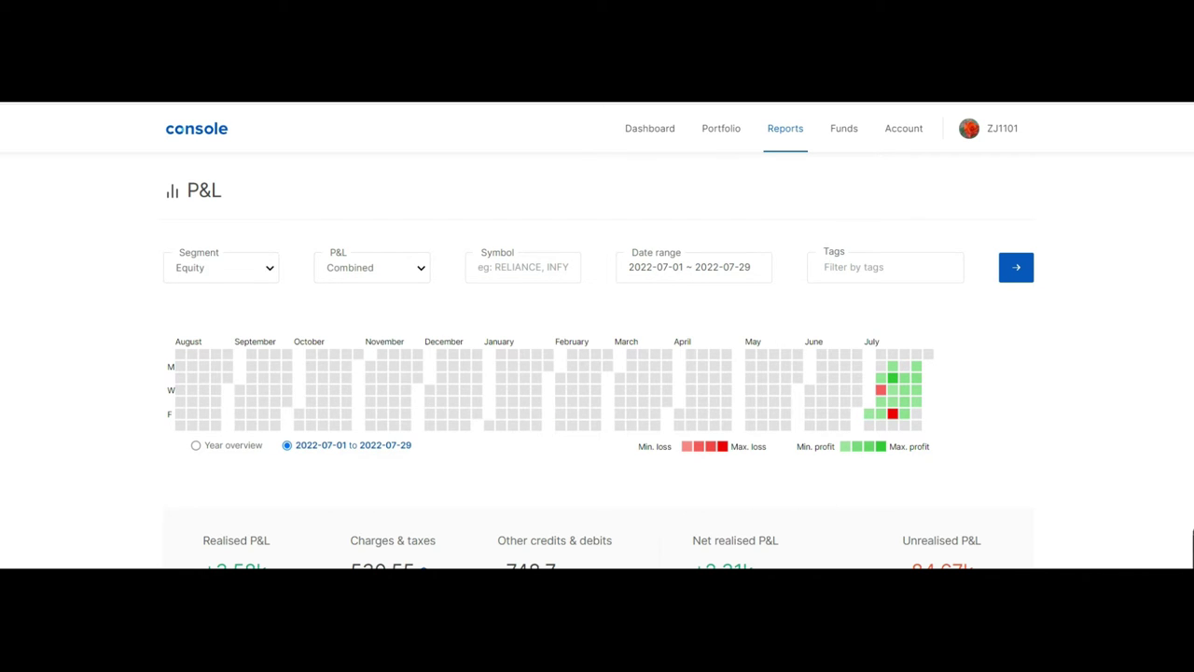
pyautogui.scroll(-1, 597, 360)
pyautogui.scroll(1, 597, 360)
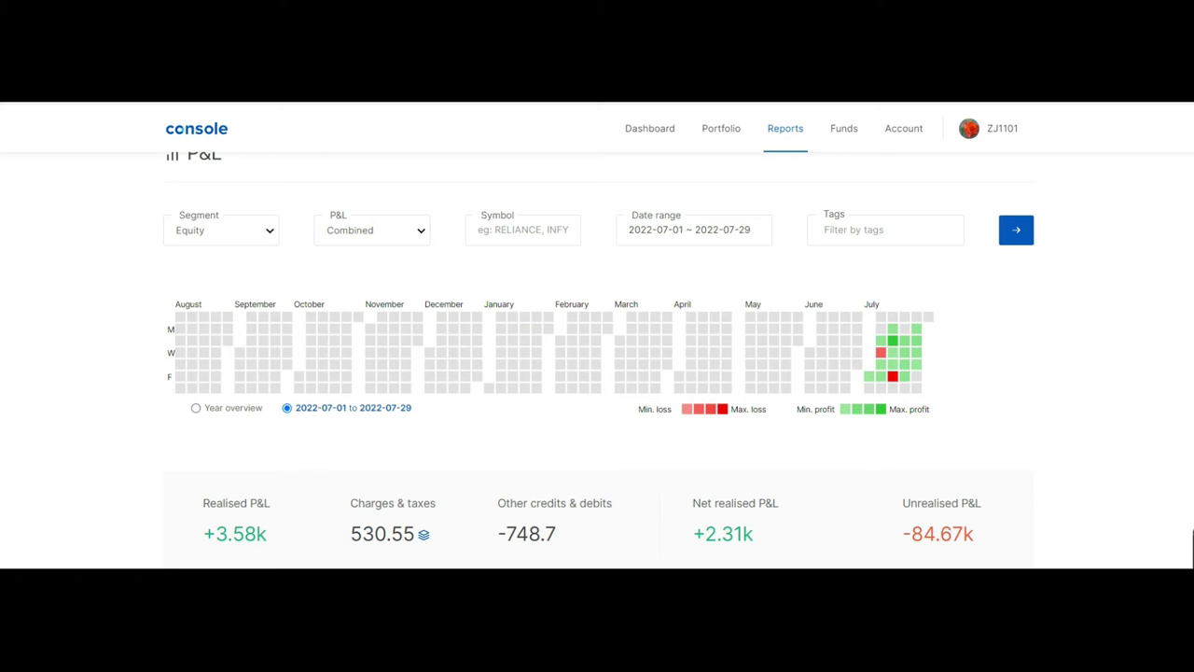
pyautogui.scroll(1, 601, 360)
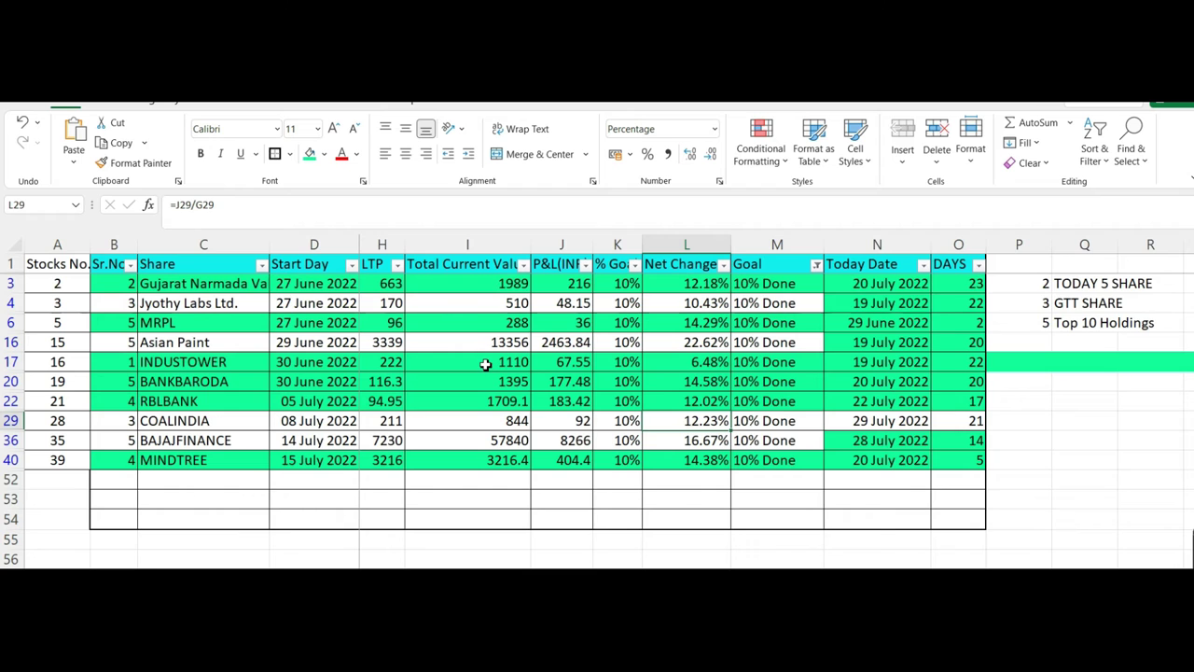
# Select all values in the Goal column's filter to show every stock, including those yet to achieve the goal.
pyautogui.click(818, 265)
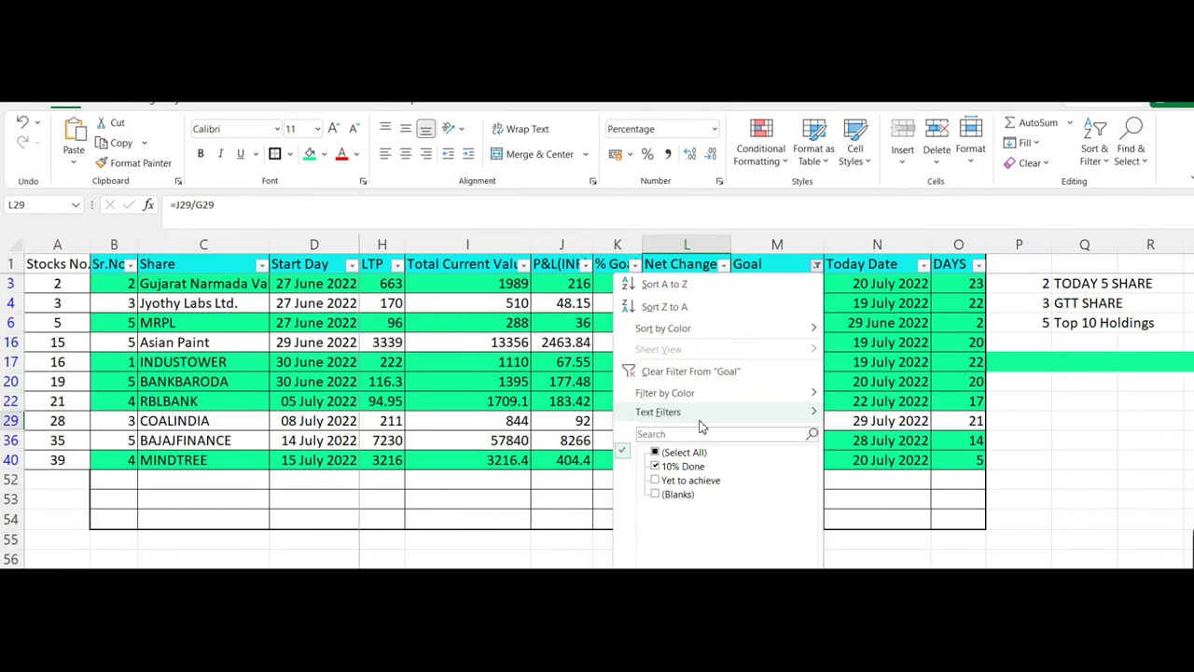
pyautogui.click(655, 453)
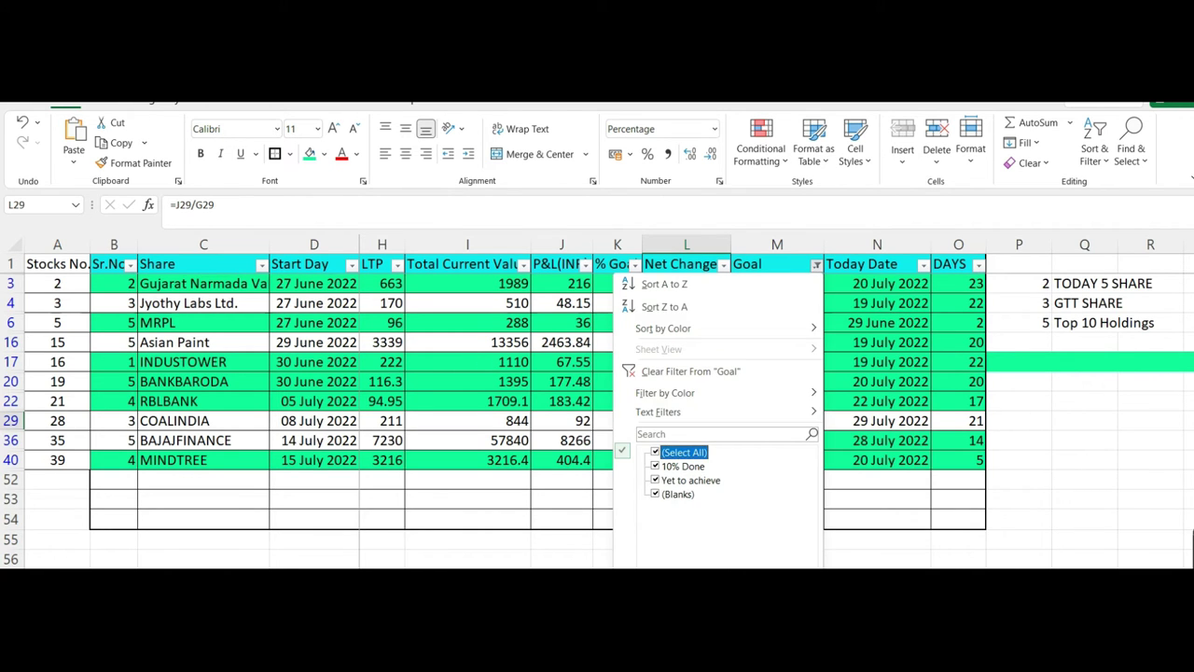
pyautogui.press('Return')
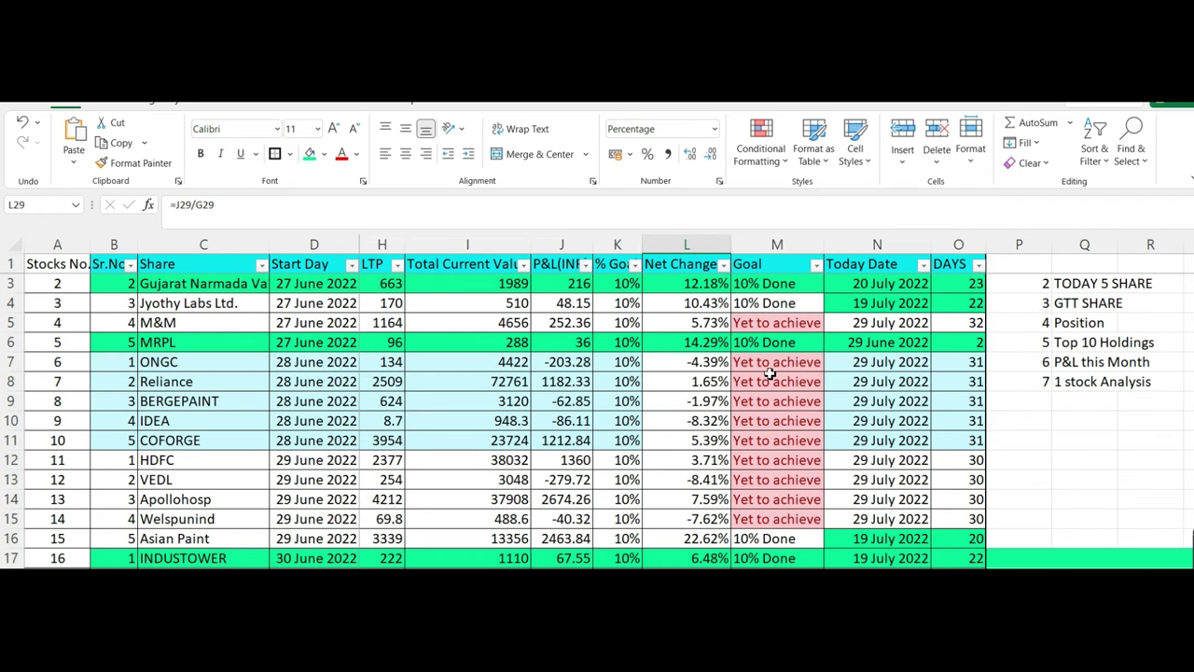
pyautogui.click(684, 344)
pyautogui.press('Left')
pyautogui.press('Left')
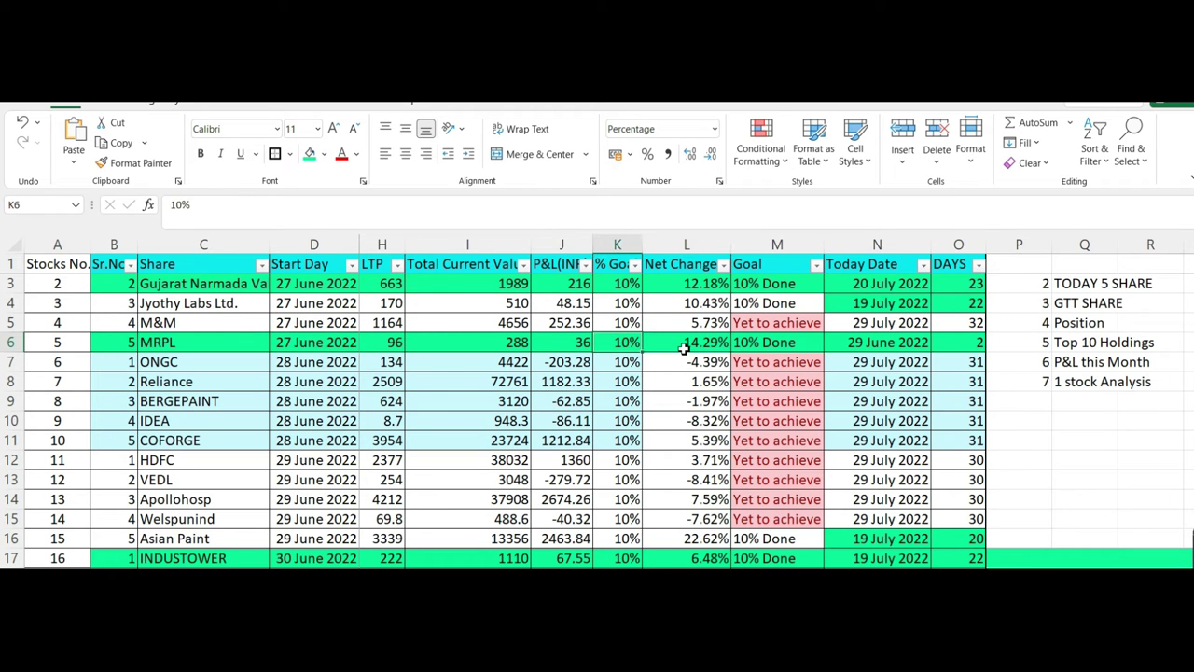
pyautogui.click(683, 376)
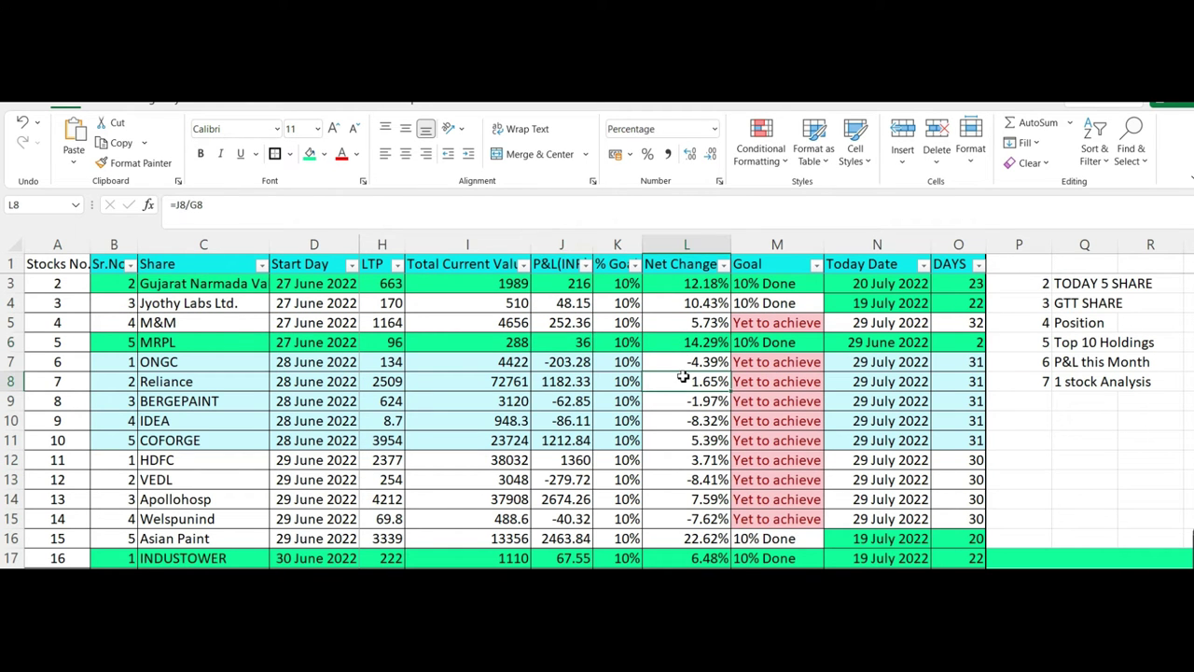
# Filter the Net Change column to only the -64.61% and -9.90% values.
pyautogui.click(725, 265)
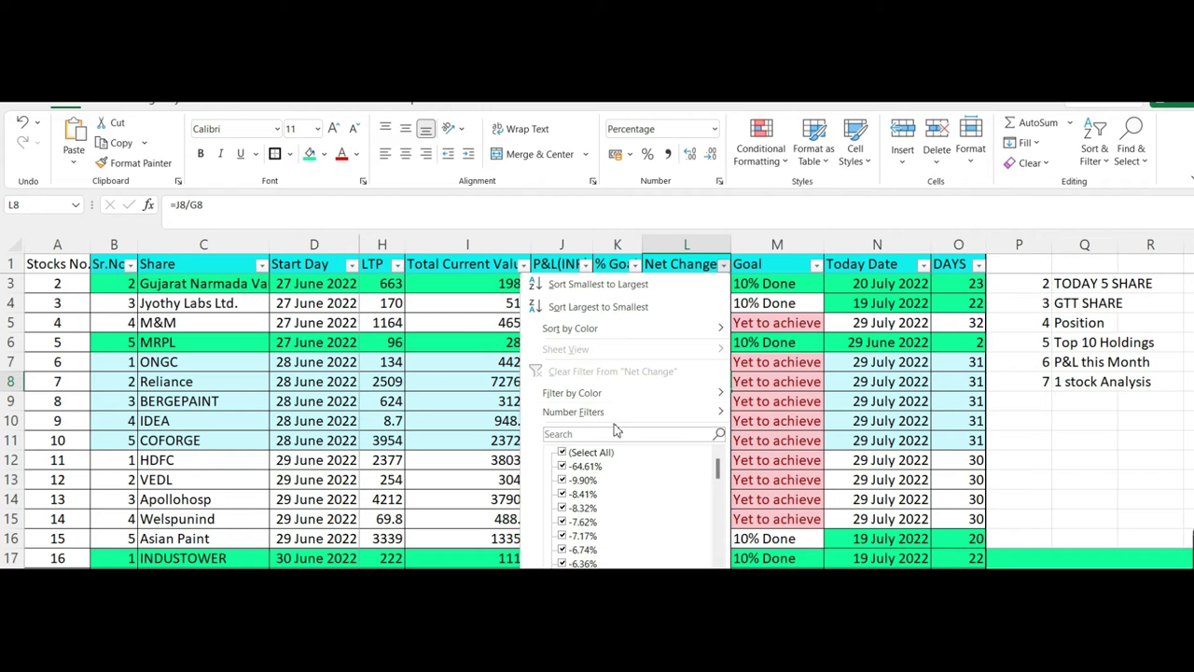
pyautogui.click(564, 452)
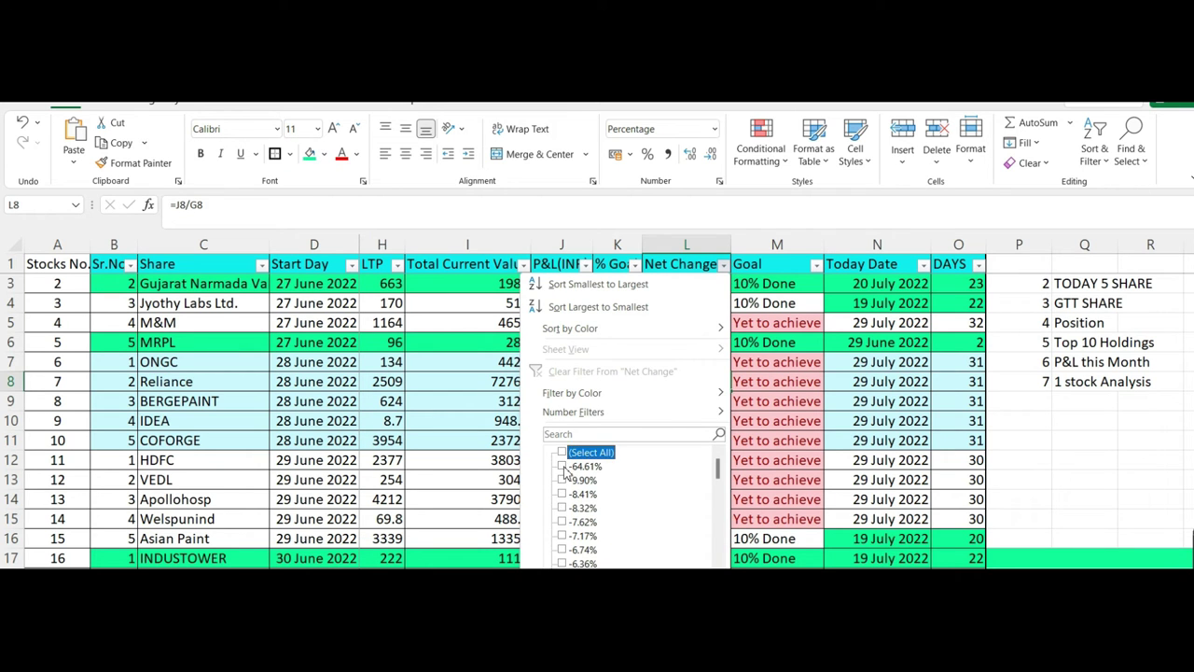
pyautogui.click(563, 466)
pyautogui.click(565, 480)
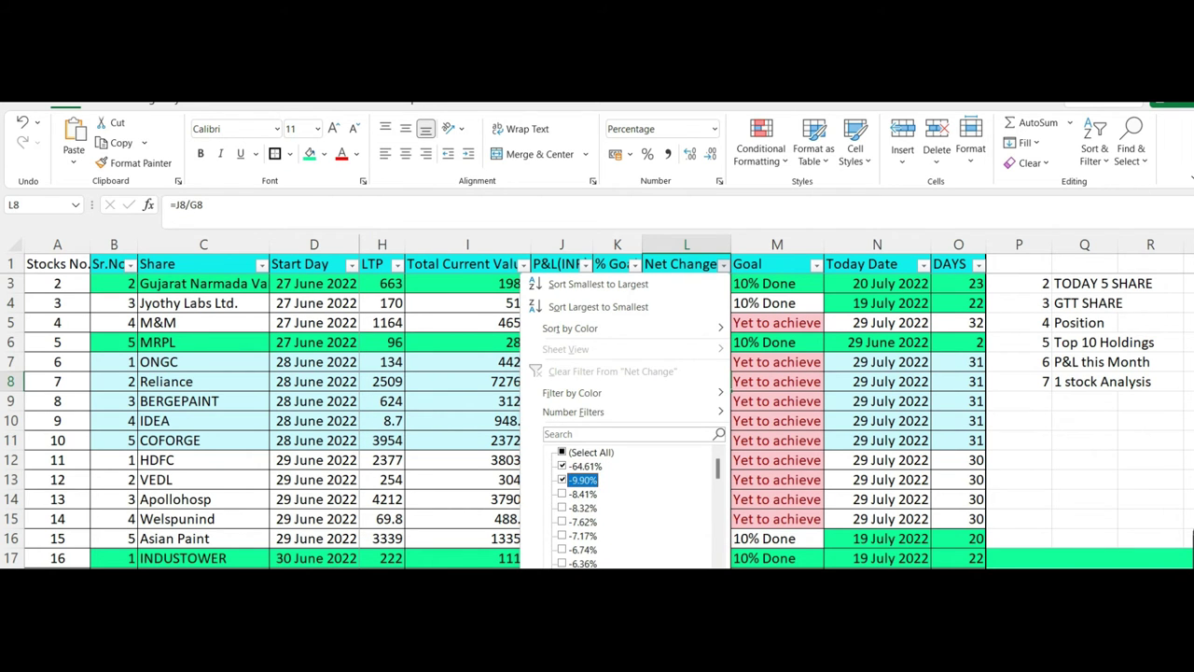
pyautogui.press('Return')
pyautogui.click(696, 328)
pyautogui.press('Right')
pyautogui.press('Right')
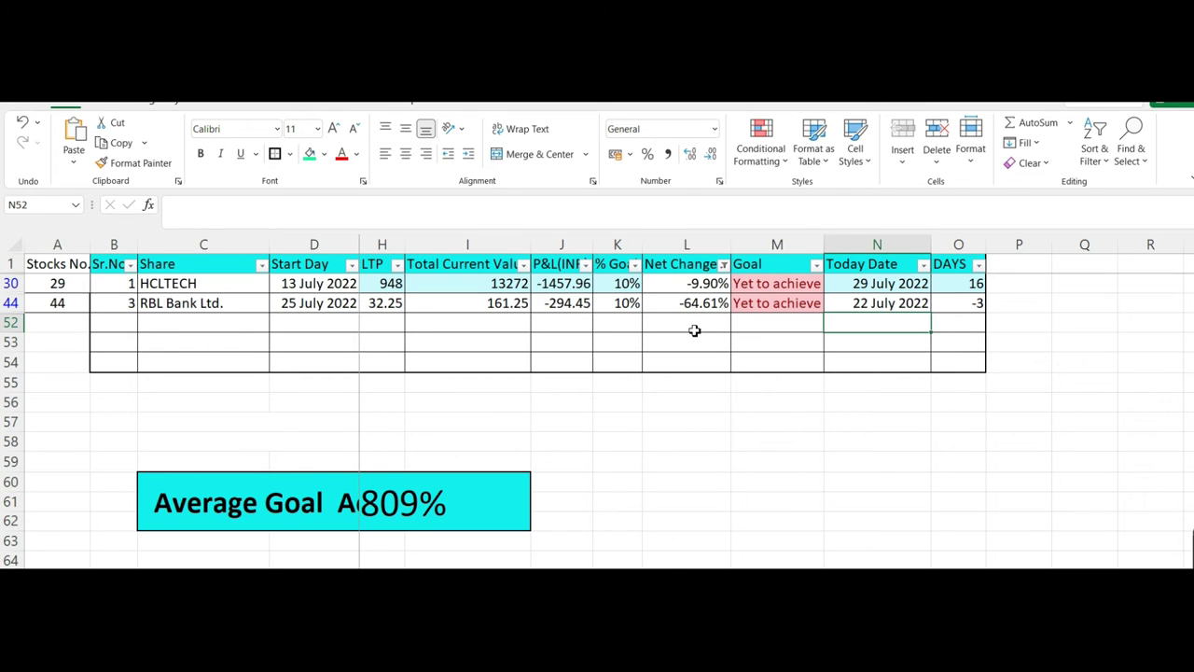
# Examine the Net Change and Goal entries of the filtered HCLTECH and RBL Bank Ltd. rows.
pyautogui.press('Left')
pyautogui.press('Up')
pyautogui.press('Up')
pyautogui.press('Left')
pyautogui.press('Left')
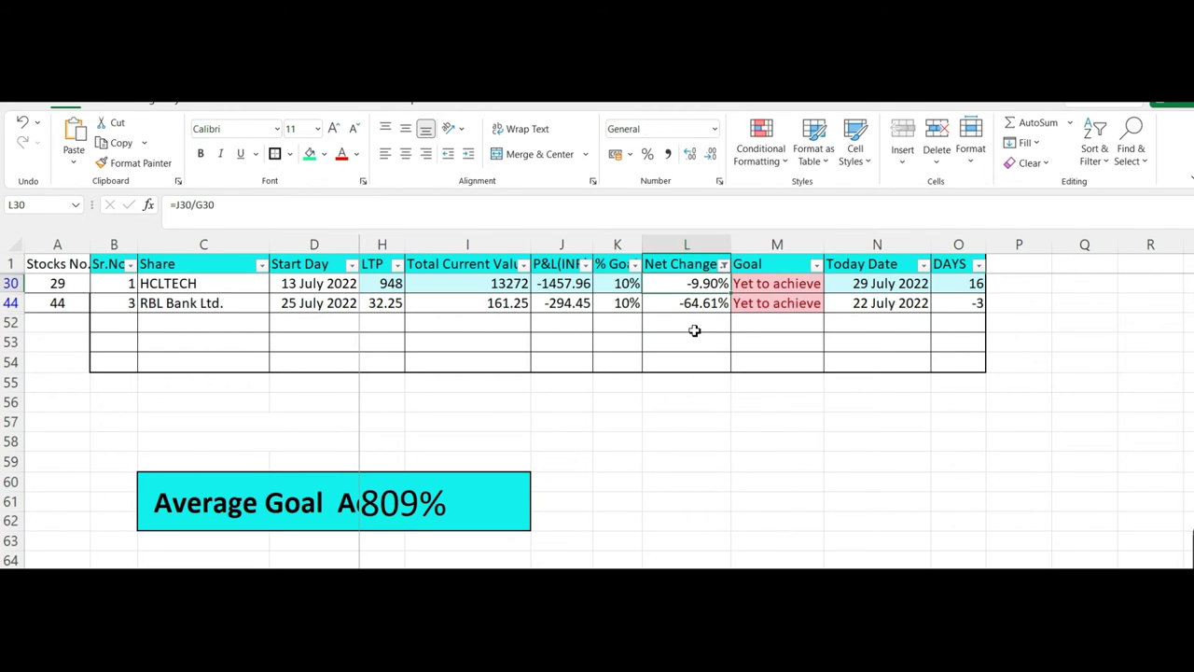
pyautogui.press('Right')
pyautogui.press('Down')
pyautogui.press('Down')
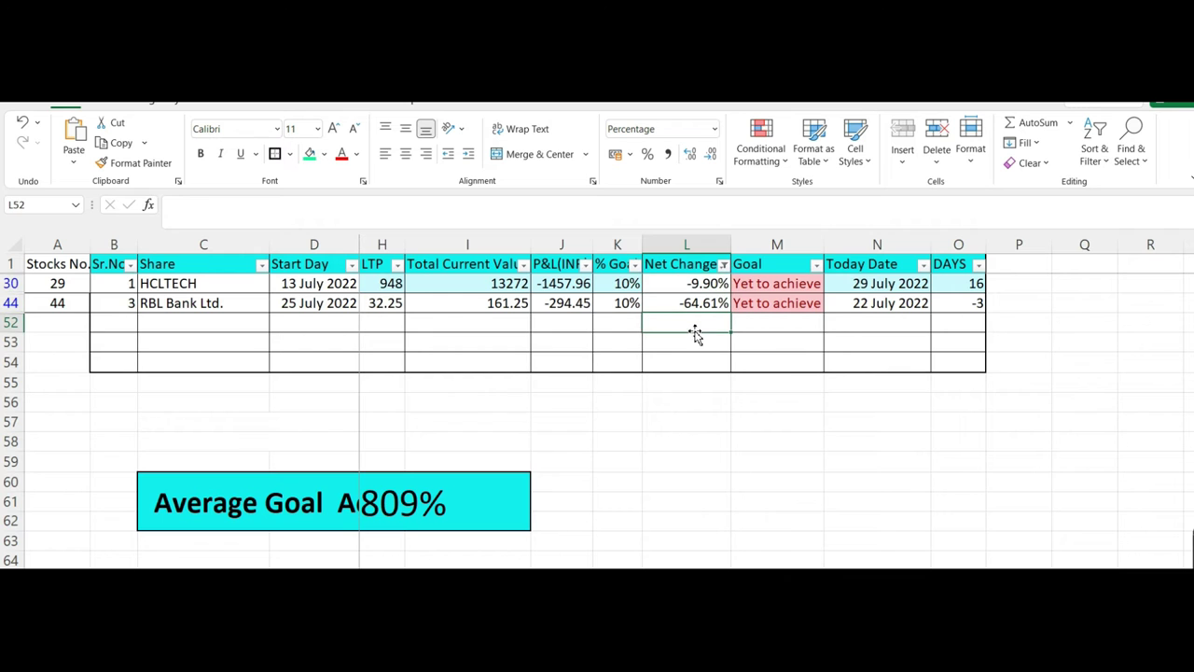
# Review the RBL Bank Ltd. row's P&L, quantity, share name, average price and LTP to trace the cause of its net change.
pyautogui.press('Left')
pyautogui.press('Left')
pyautogui.press('Left')
pyautogui.press('Up')
pyautogui.press('Up')
pyautogui.press('Right')
pyautogui.press('Down')
pyautogui.press('Left')
pyautogui.press('Left')
pyautogui.press('Left')
pyautogui.press('Left')
pyautogui.press('Left')
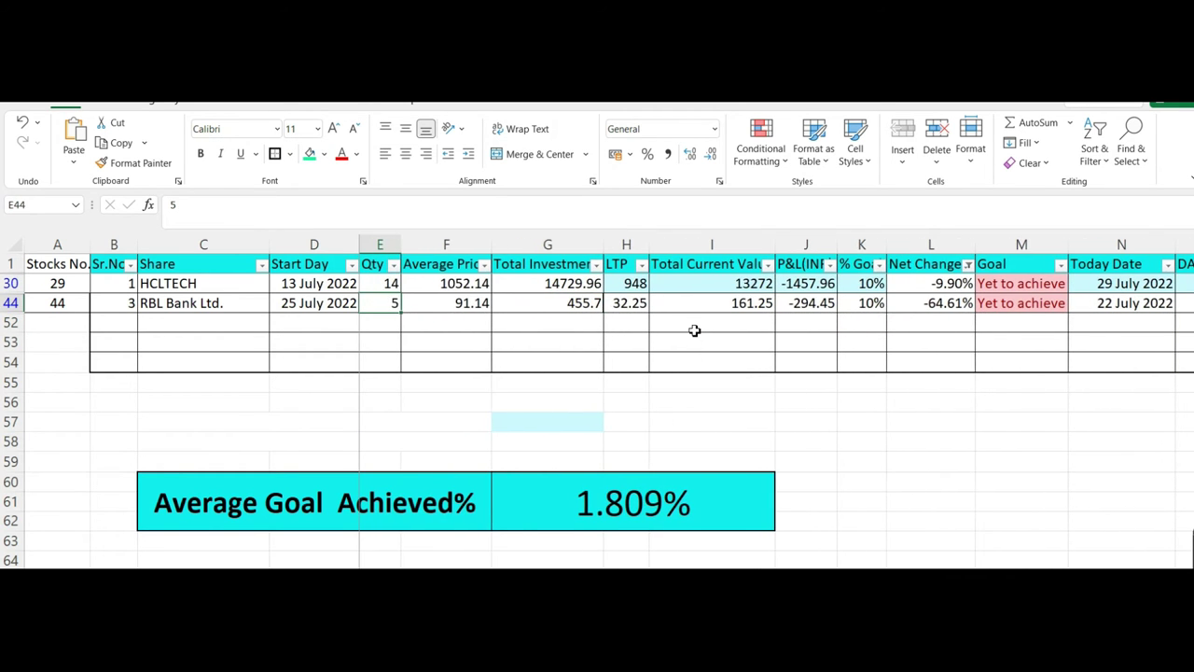
pyautogui.press('Left')
pyautogui.press('Left')
pyautogui.press('Right')
pyautogui.press('Right')
pyautogui.press('Right')
pyautogui.press('Right')
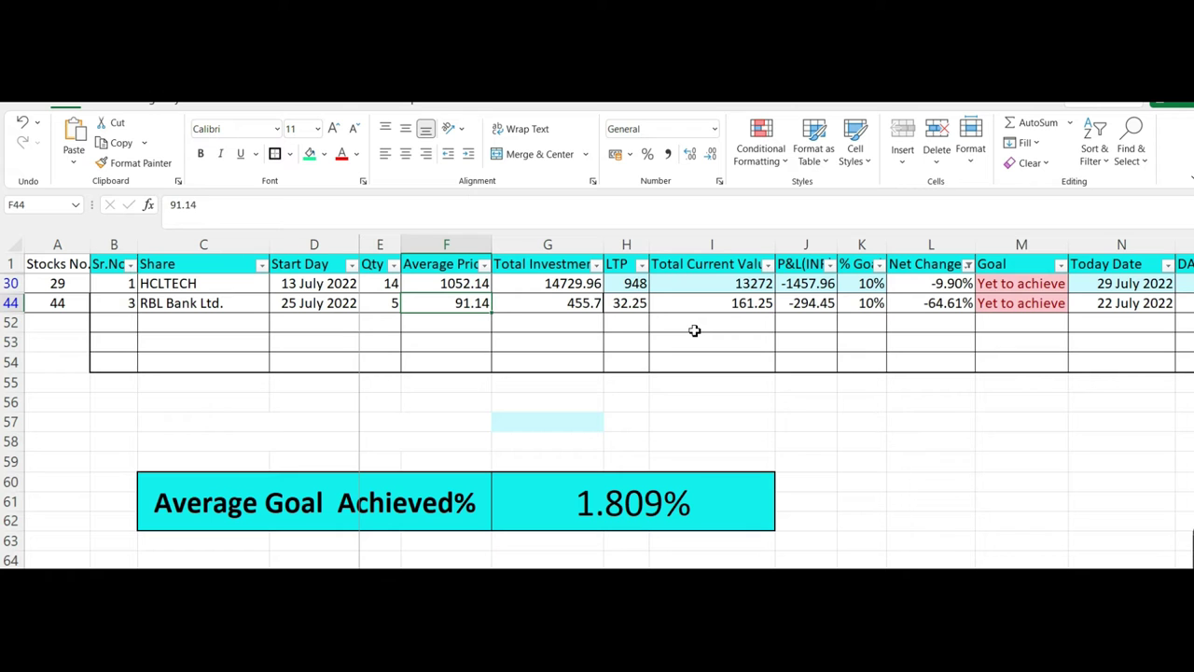
pyautogui.press('Right')
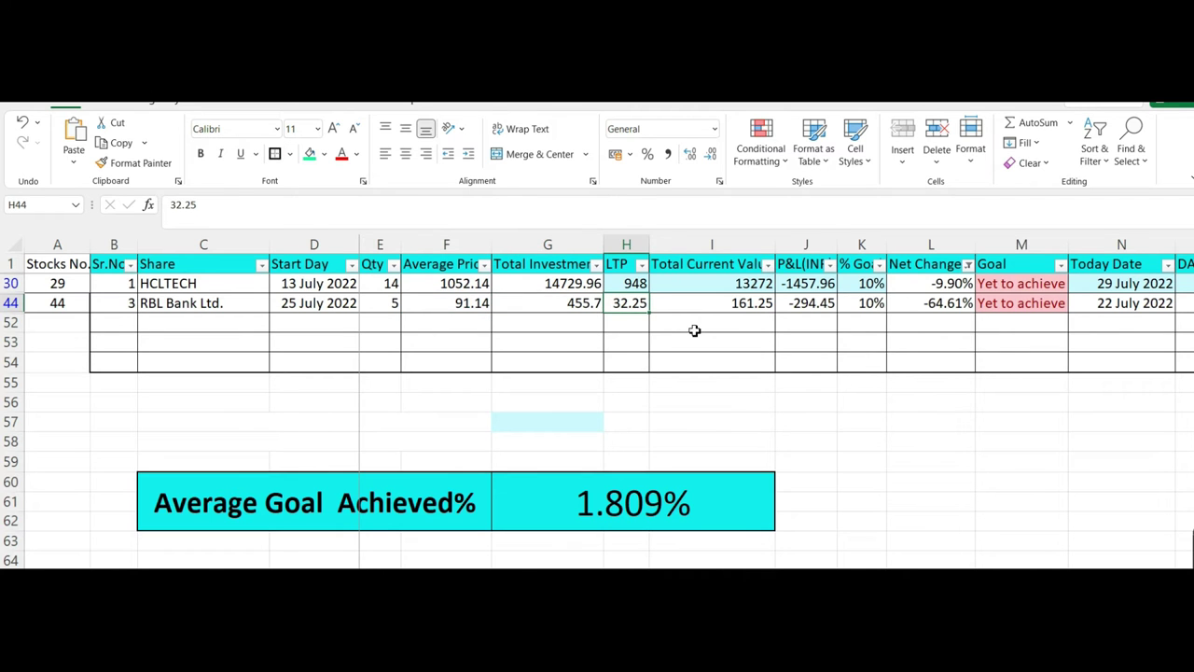
# Check RBLBANK's current price in the Kite watchlist and set the LTP of RBL Bank Ltd. to 92 in the stock sheet.
pyautogui.hotkey('alt', 'Tab')
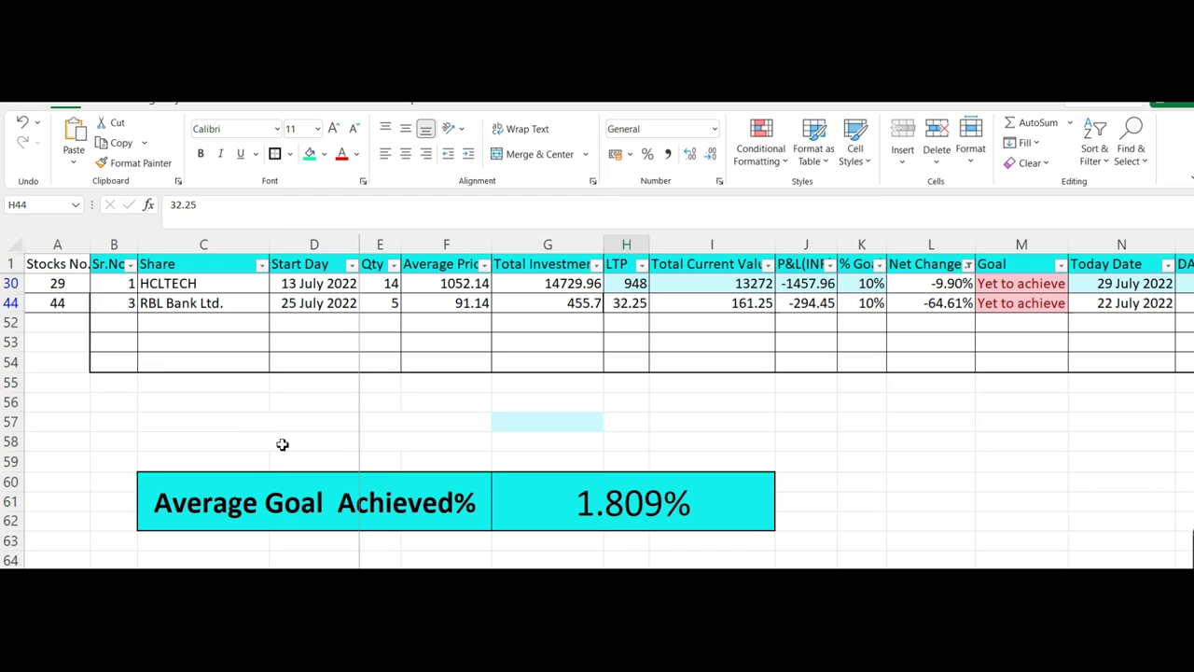
pyautogui.doubleClick(630, 303)
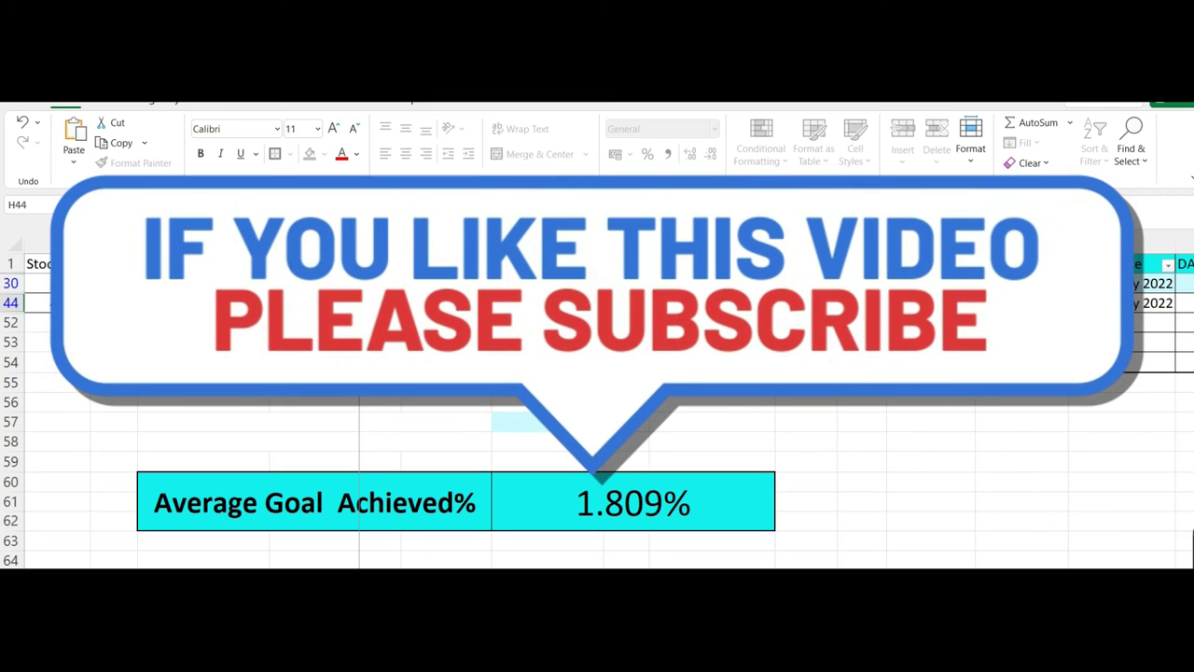
pyautogui.press('Return')
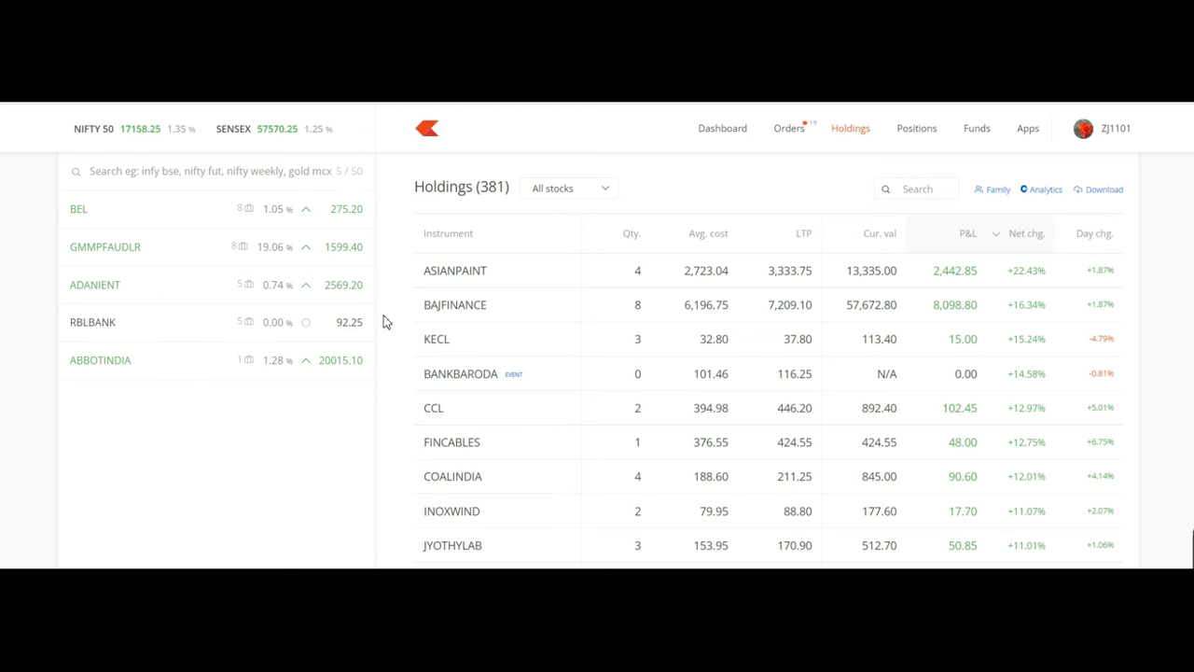
pyautogui.hotkey('alt', 'Tab')
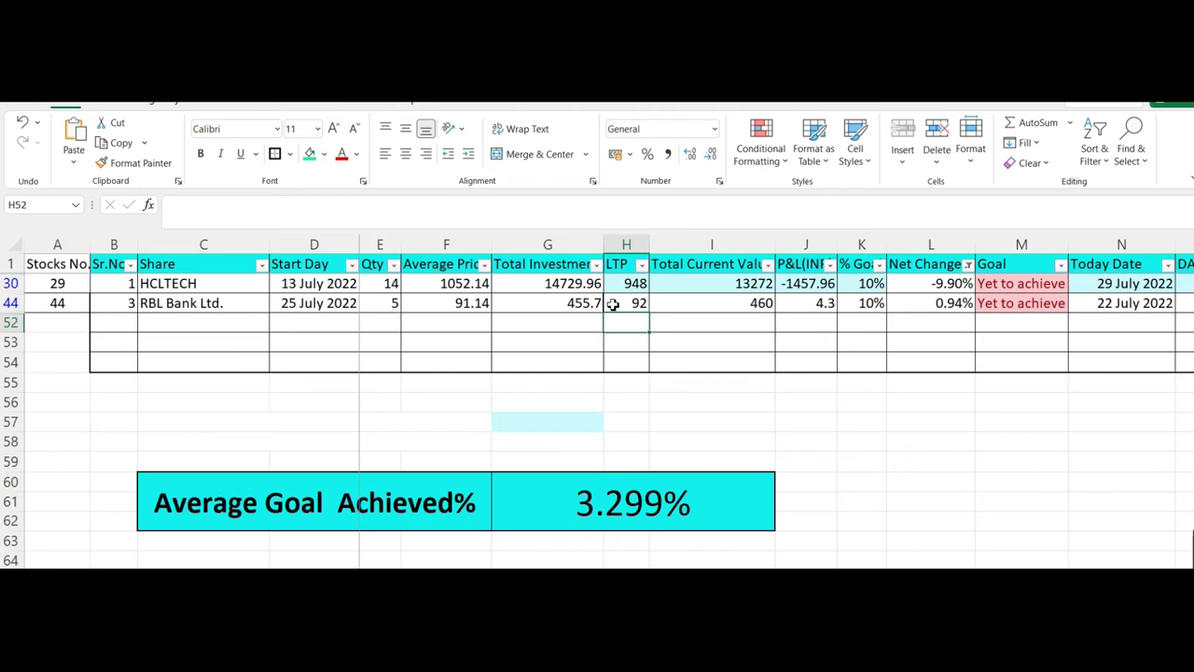
pyautogui.hotkey('alt', 'Tab')
pyautogui.moveTo(325, 331)
# Compare the recalculated Net Change of RBL Bank Ltd. with its % Goal and with HCLTECH's Net Change.
pyautogui.click(944, 302)
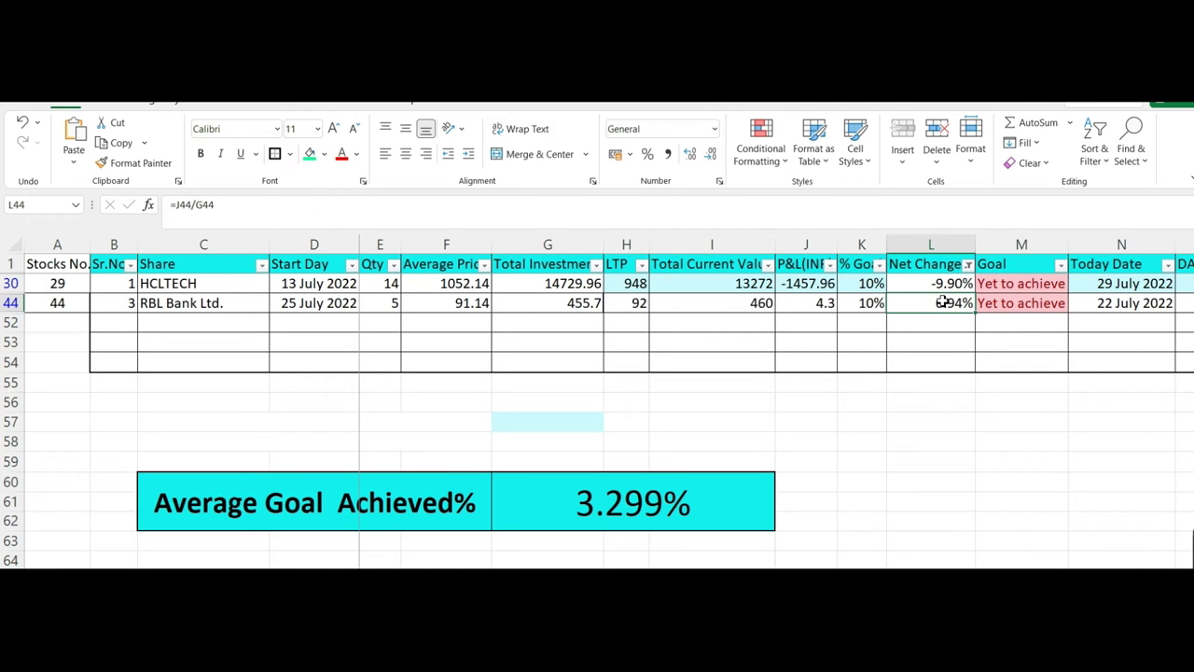
pyautogui.press('Left')
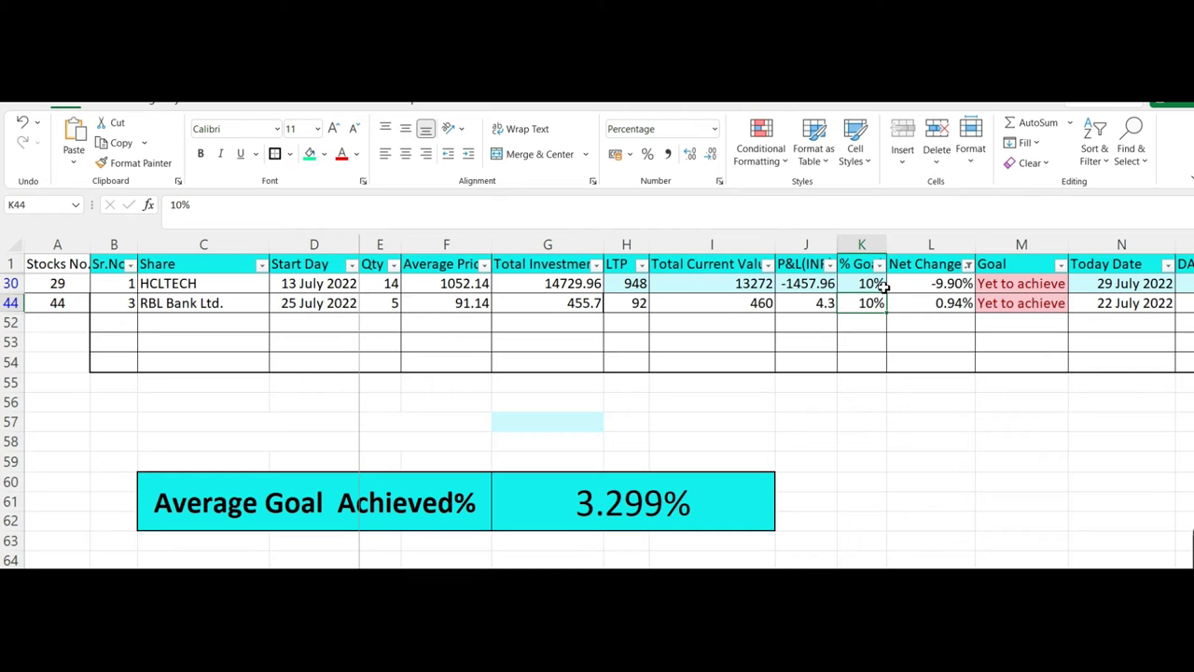
pyautogui.click(936, 282)
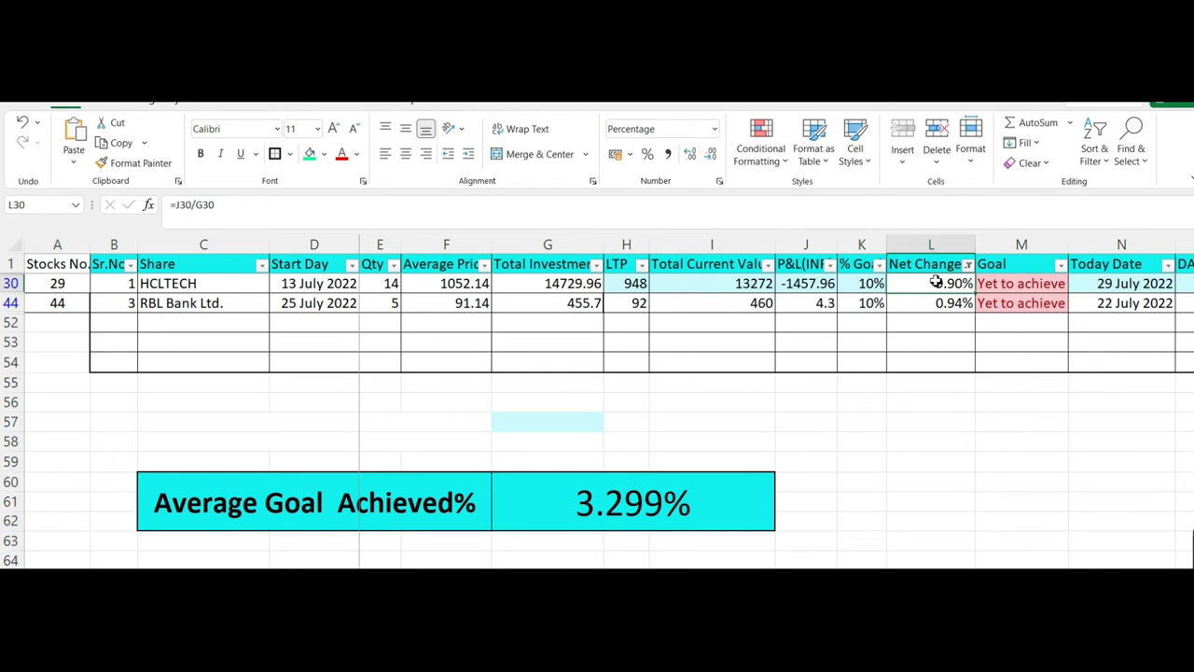
pyautogui.press('Down')
pyautogui.press('Up')
pyautogui.press('Up')
pyautogui.press('Down')
pyautogui.press('Down')
pyautogui.press('Up')
pyautogui.press('Down')
pyautogui.press('Up')
# Filter the Net Change column to only the -9.90%, -8.41% and -8.32% values.
pyautogui.click(969, 265)
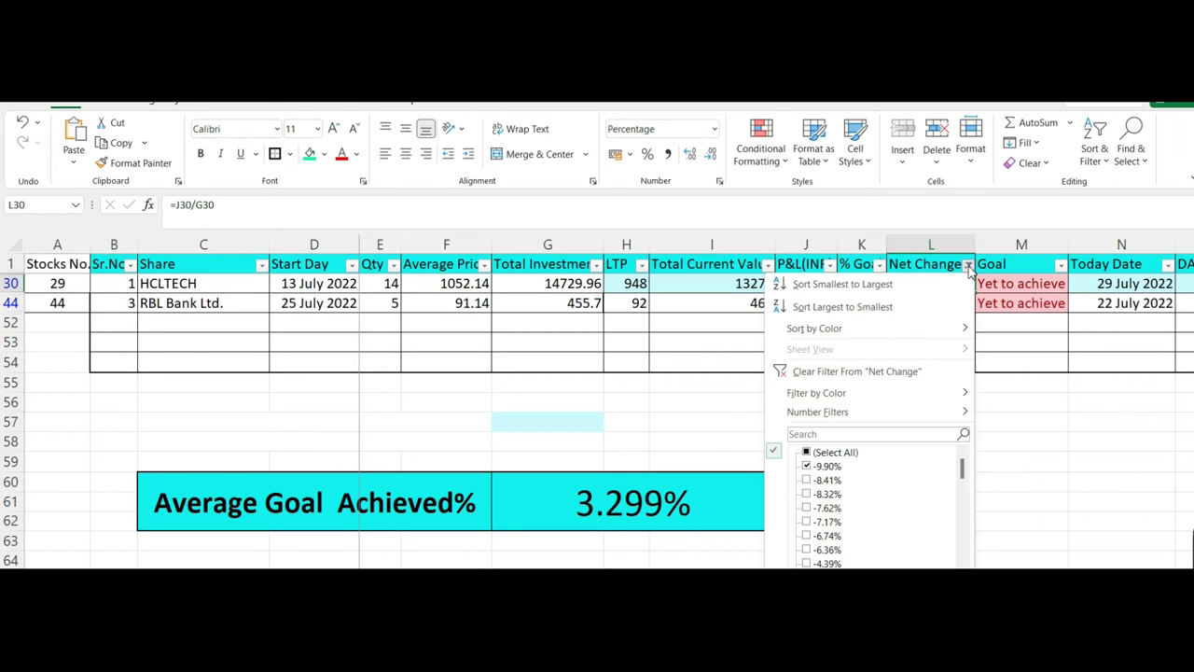
pyautogui.click(809, 451)
pyautogui.click(807, 452)
pyautogui.click(807, 466)
pyautogui.click(807, 480)
pyautogui.click(807, 494)
pyautogui.press('Escape')
pyautogui.click(948, 386)
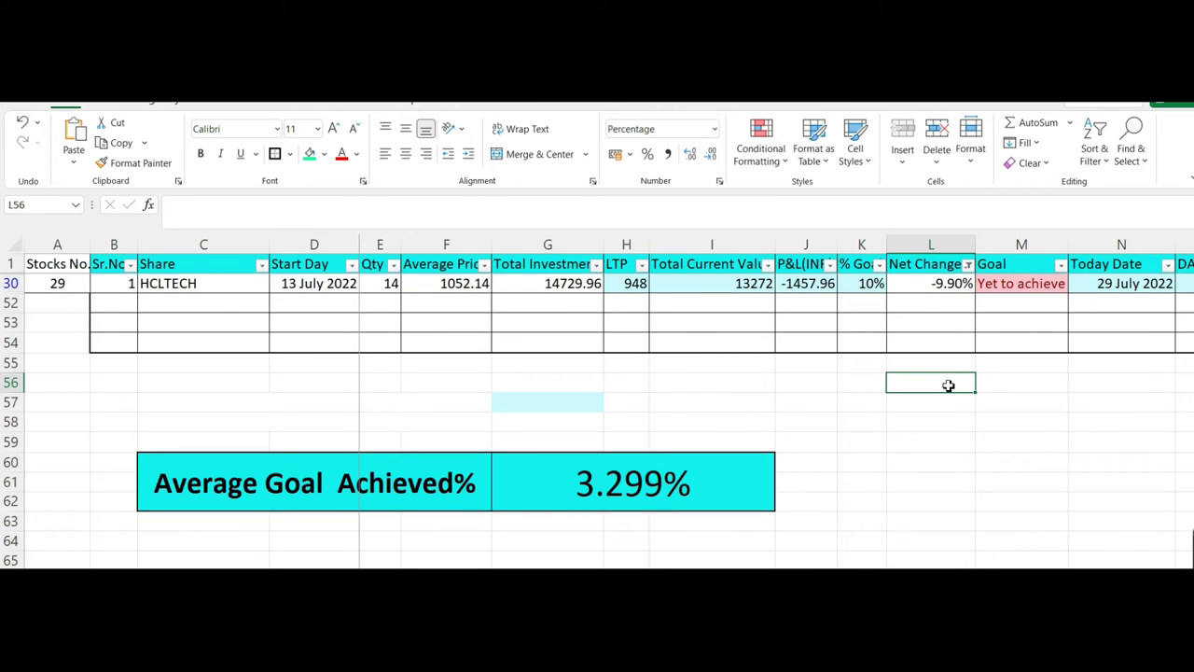
# Review the filtered IDEA, VEDL and HCLTECH rows, reading across from Net Change to the share names.
pyautogui.press('Up')
pyautogui.press('Up')
pyautogui.press('Up')
pyautogui.press('Up')
pyautogui.press('Up')
pyautogui.press('Up')
pyautogui.press('Up')
pyautogui.press('Down')
pyautogui.press('Left')
pyautogui.press('Left')
pyautogui.press('Left')
pyautogui.press('Left')
pyautogui.press('Left')
pyautogui.press('Left')
pyautogui.press('Left')
pyautogui.press('Left')
pyautogui.press('Left')
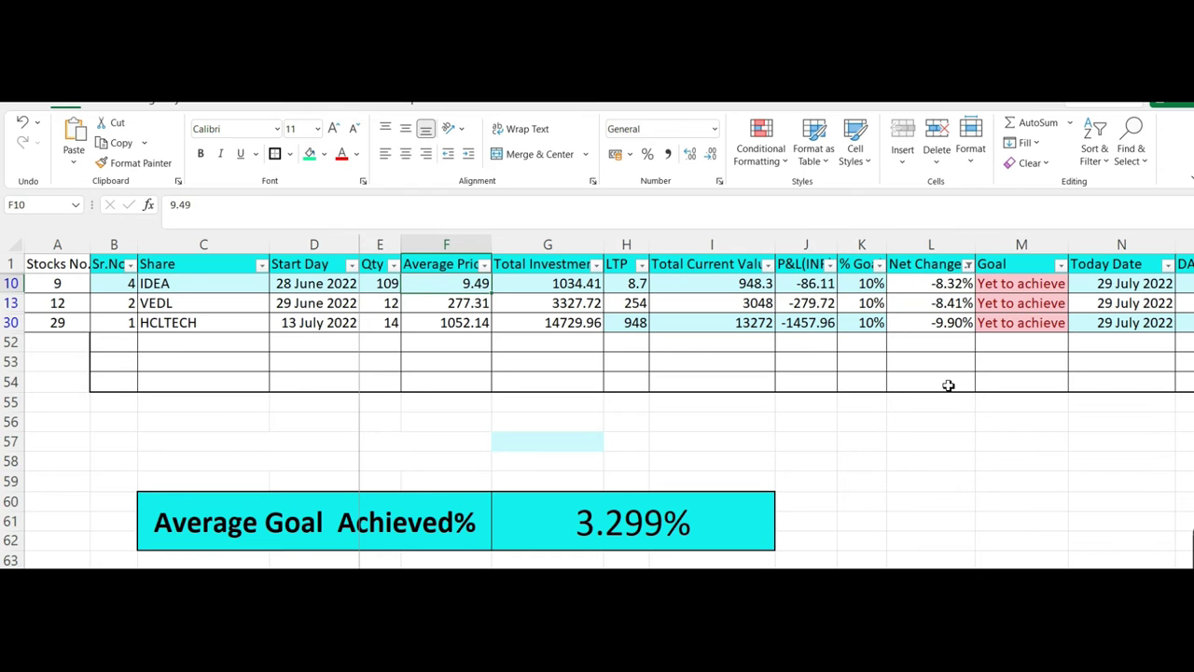
pyautogui.press('Down')
pyautogui.press('Down')
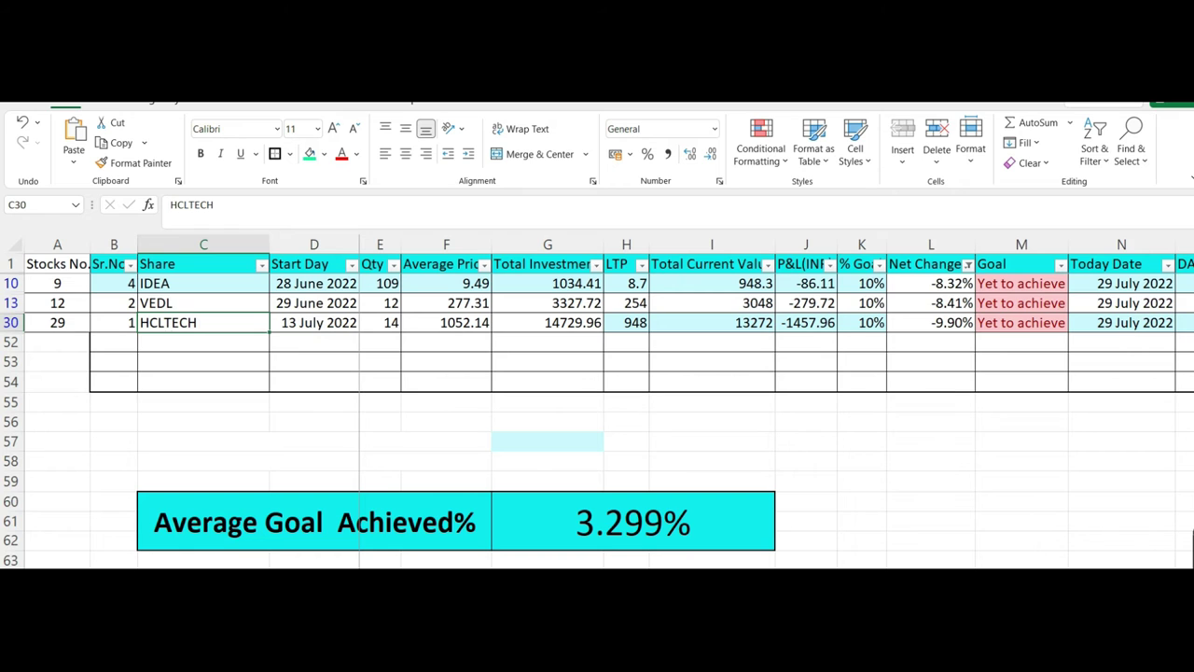
# Select all values in the Net Change column's filter to show every stock again.
pyautogui.click(968, 266)
pyautogui.click(808, 453)
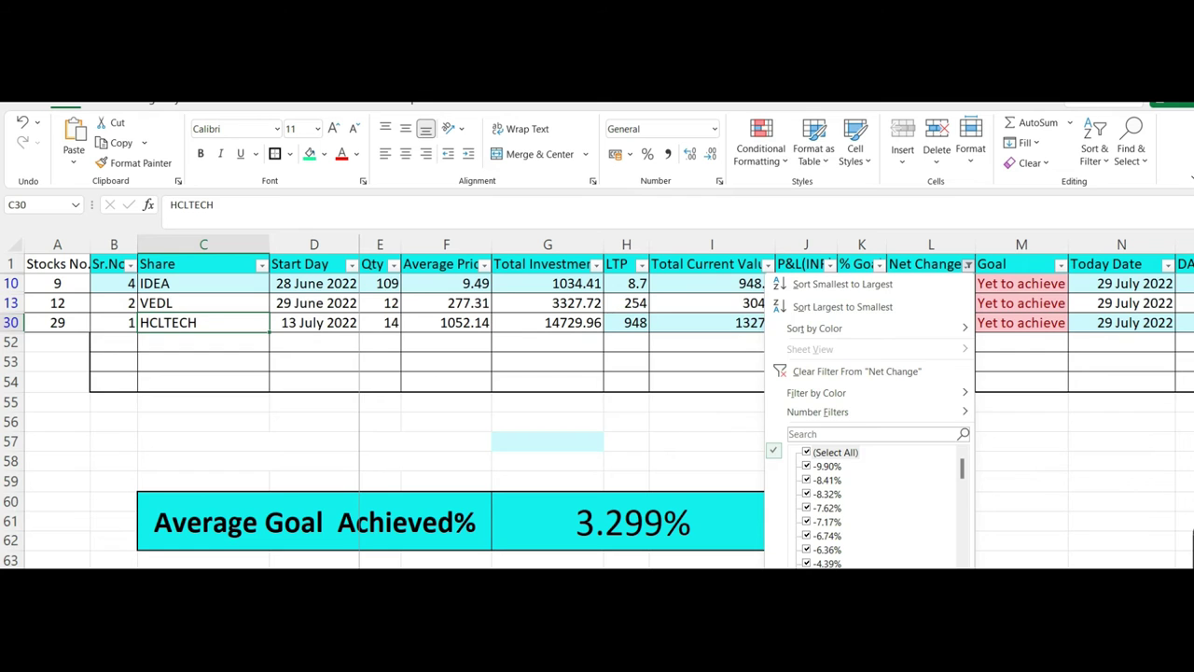
pyautogui.press('Return')
# Look through the unfiltered stock table down to the Average Goal Achieved% summary beneath it.
pyautogui.click(589, 458)
pyautogui.press('Down')
pyautogui.press('Down')
pyautogui.press('Down')
pyautogui.press('Down')
pyautogui.press('Down')
pyautogui.press('Down')
pyautogui.press('Down')
pyautogui.press('Down')
pyautogui.press('Down')
pyautogui.press('Down')
pyautogui.press('Down')
pyautogui.press('Down')
pyautogui.press('Down')
pyautogui.press('Down')
pyautogui.press('Down')
pyautogui.press('Down')
pyautogui.press('Down')
pyautogui.press('Down')
pyautogui.press('Down')
pyautogui.press('Down')
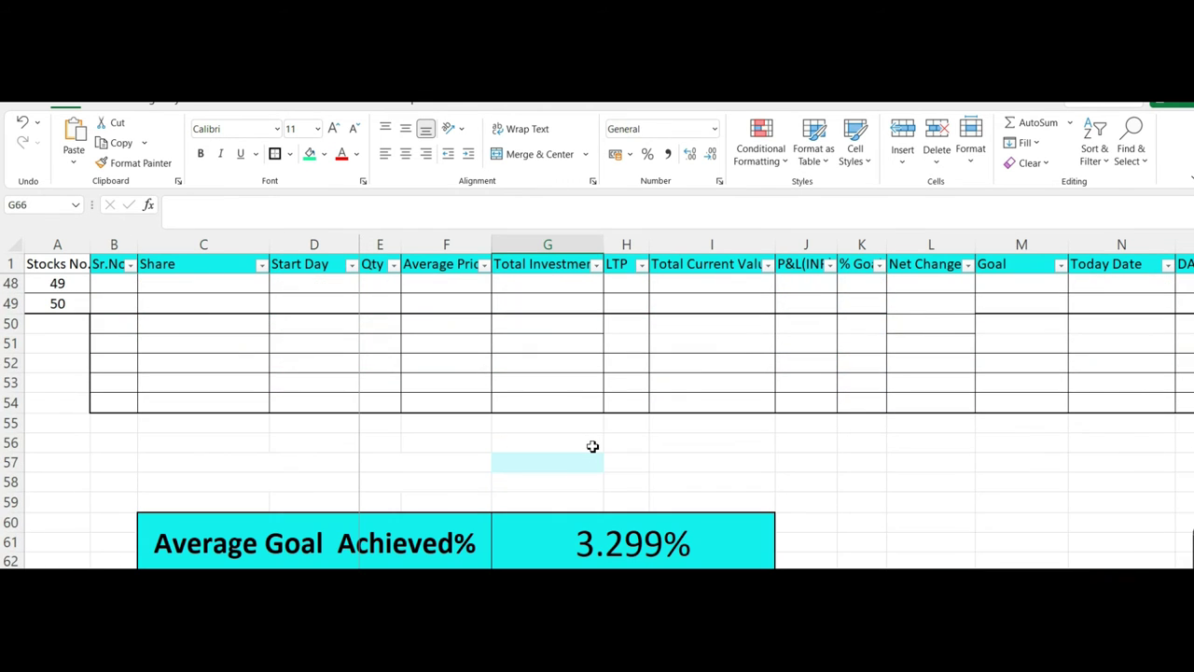
pyautogui.press('Up')
pyautogui.press('Up')
pyautogui.press('Down')
pyautogui.press('Down')
pyautogui.press('Down')
pyautogui.press('Down')
pyautogui.press('Down')
pyautogui.press('Down')
pyautogui.press('Down')
pyautogui.press('Down')
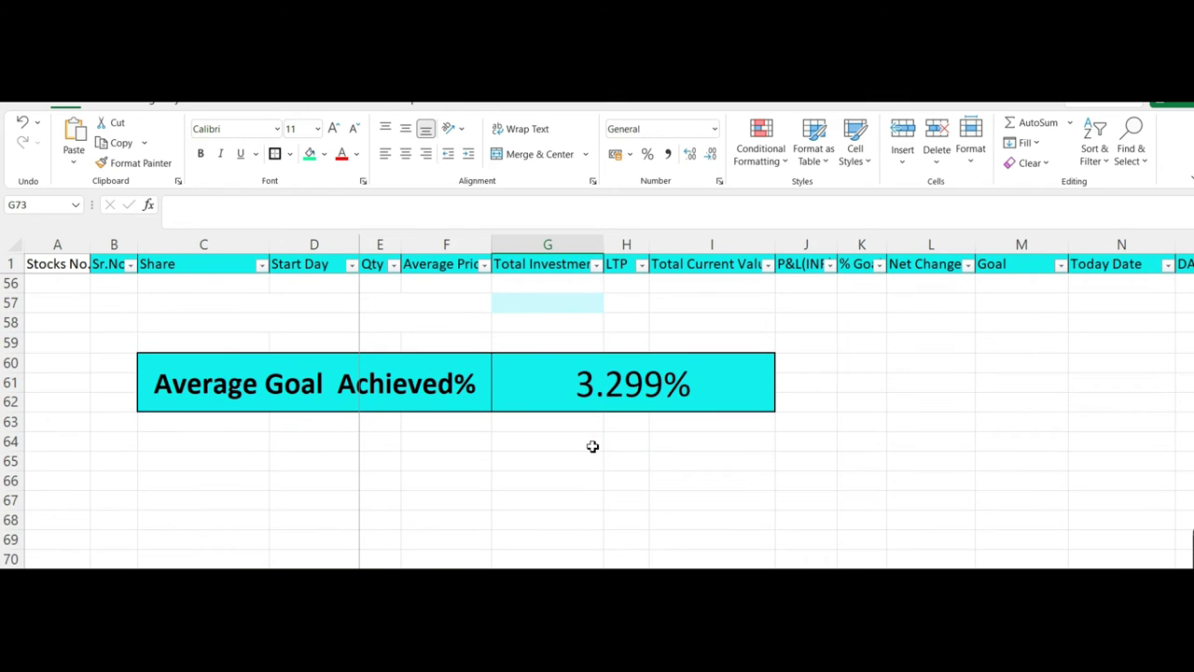
# Examine the Average Goal Achieved% value and the formula behind it.
pyautogui.click(547, 394)
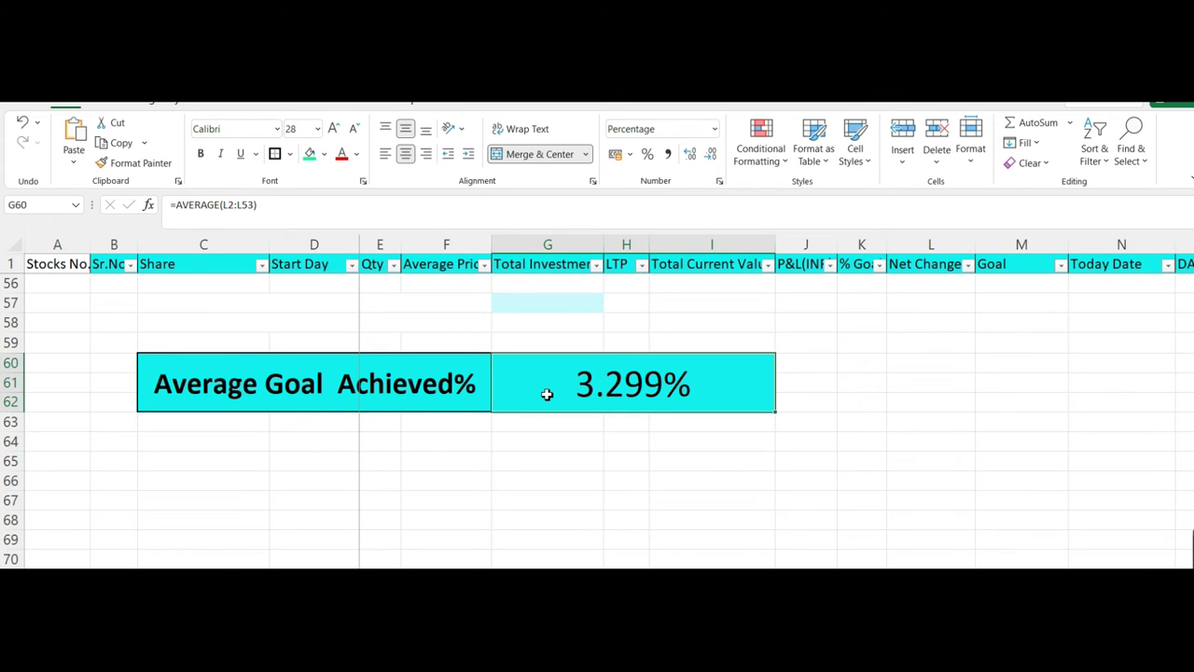
pyautogui.press('Up')
pyautogui.press('Down')
pyautogui.press('Down')
pyautogui.press('Up')
pyautogui.press('Down')
pyautogui.press('Up')
pyautogui.press('Up')
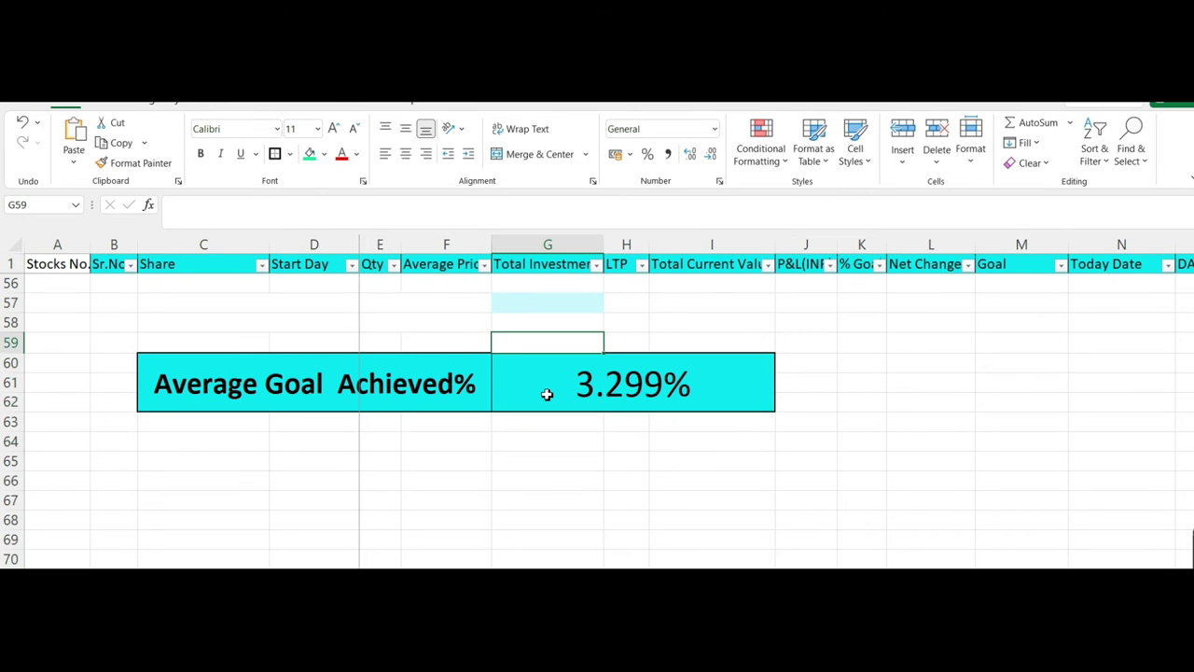
pyautogui.press('Down')
pyautogui.press('Down')
pyautogui.press('Up')
pyautogui.press('Up')
pyautogui.press('Down')
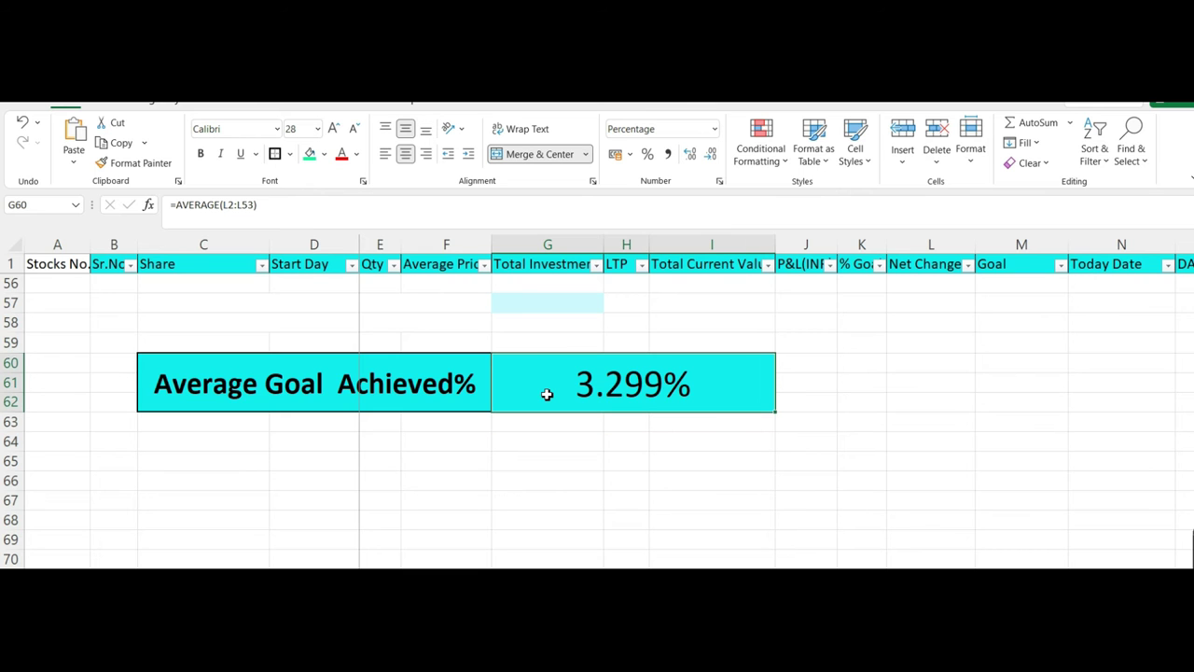
pyautogui.press('Up')
pyautogui.press('Up')
pyautogui.press('Down')
pyautogui.press('Down')
pyautogui.press('Up')
pyautogui.press('Up')
pyautogui.press('Up')
pyautogui.press('Down')
pyautogui.press('Down')
# Undo the Net Change filter reset and step through the edit history to restore row 80: HDFC Bank Ltd., 29 July 2022, quantity 3, buy price 0.
pyautogui.hotkey('ctrl', 'z')
pyautogui.click(28, 126)
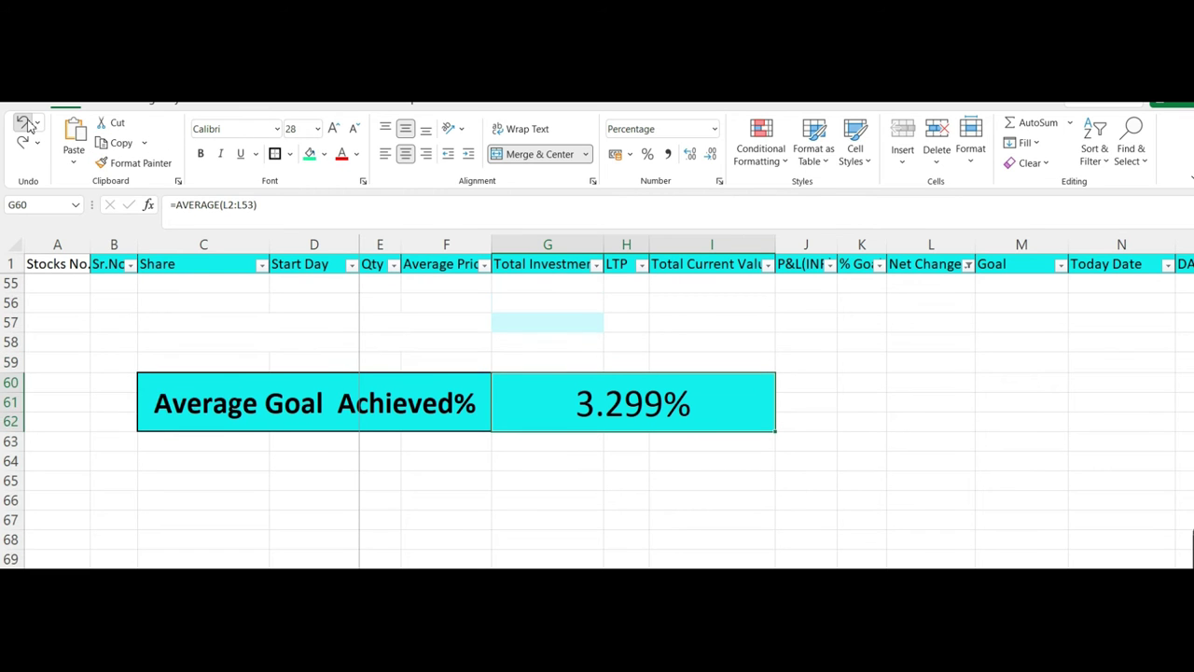
pyautogui.click(28, 126)
pyautogui.click(28, 126)
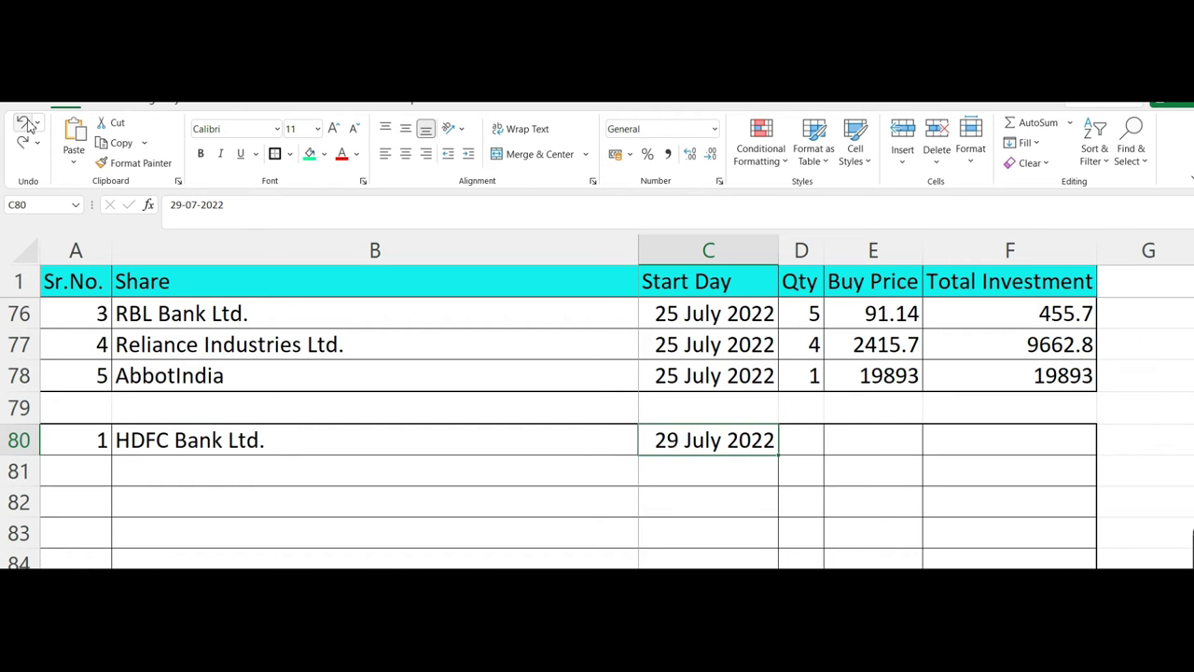
pyautogui.click(28, 126)
pyautogui.click(28, 126)
pyautogui.click(28, 126)
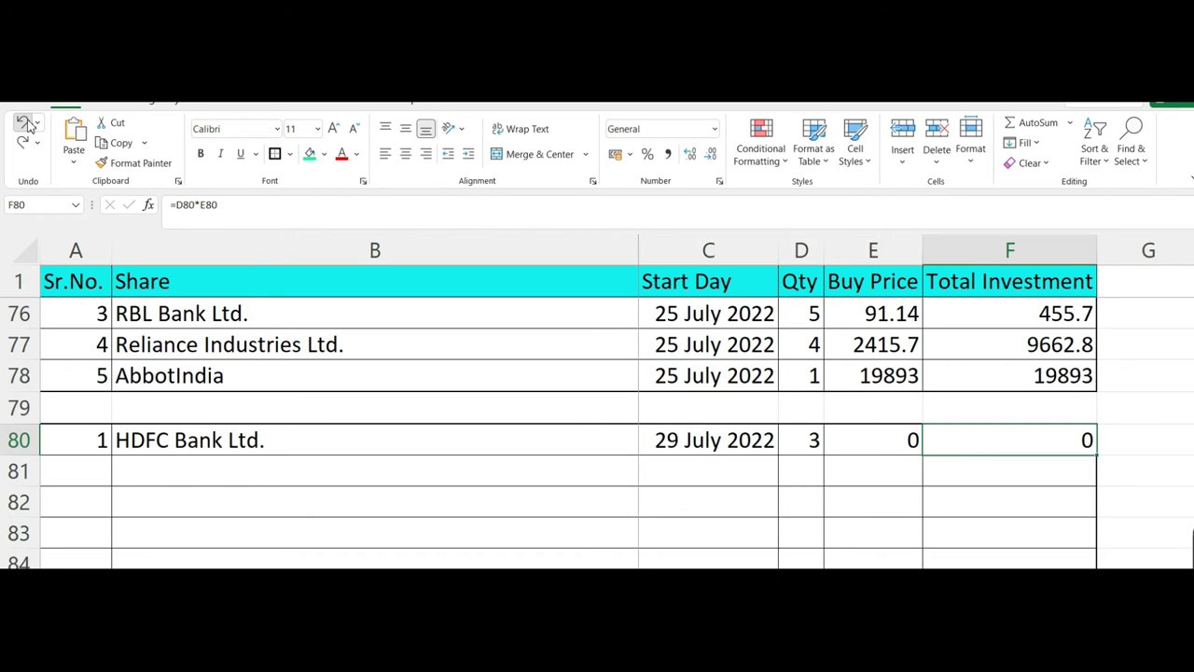
# Continue through the edit history to restore row 81: Tata Steel Ltd., 29 July 2022, quantity 3, buy price 0, total investment =D81*E81.
pyautogui.click(26, 124)
pyautogui.click(26, 124)
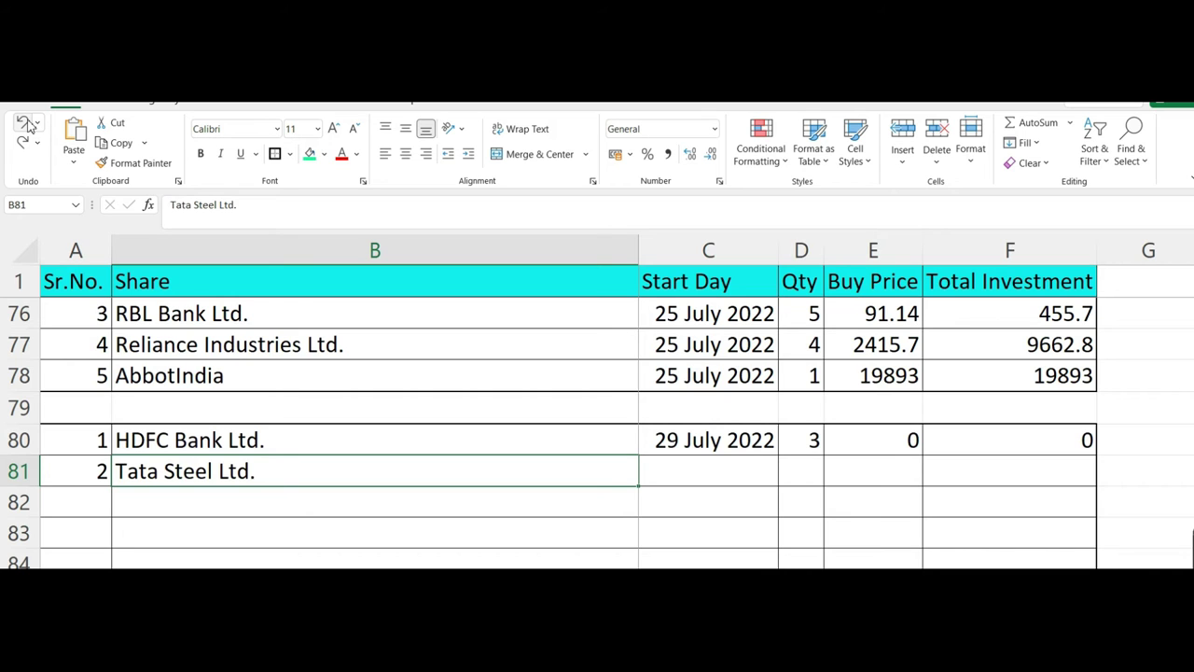
pyautogui.click(26, 124)
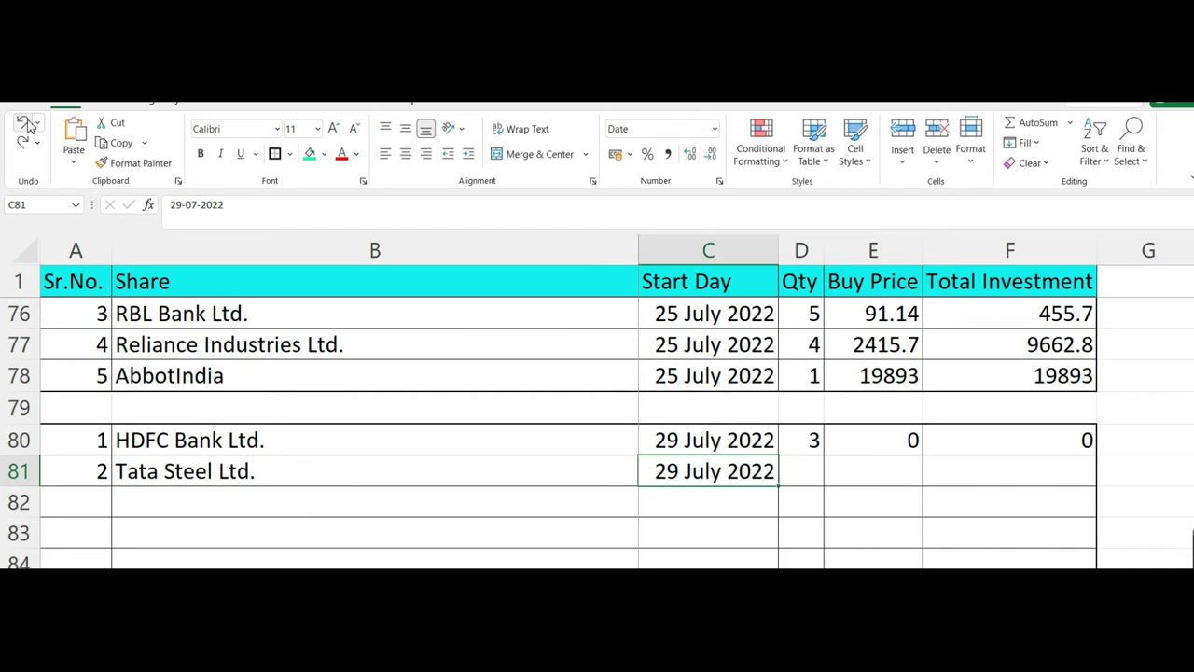
pyautogui.click(27, 124)
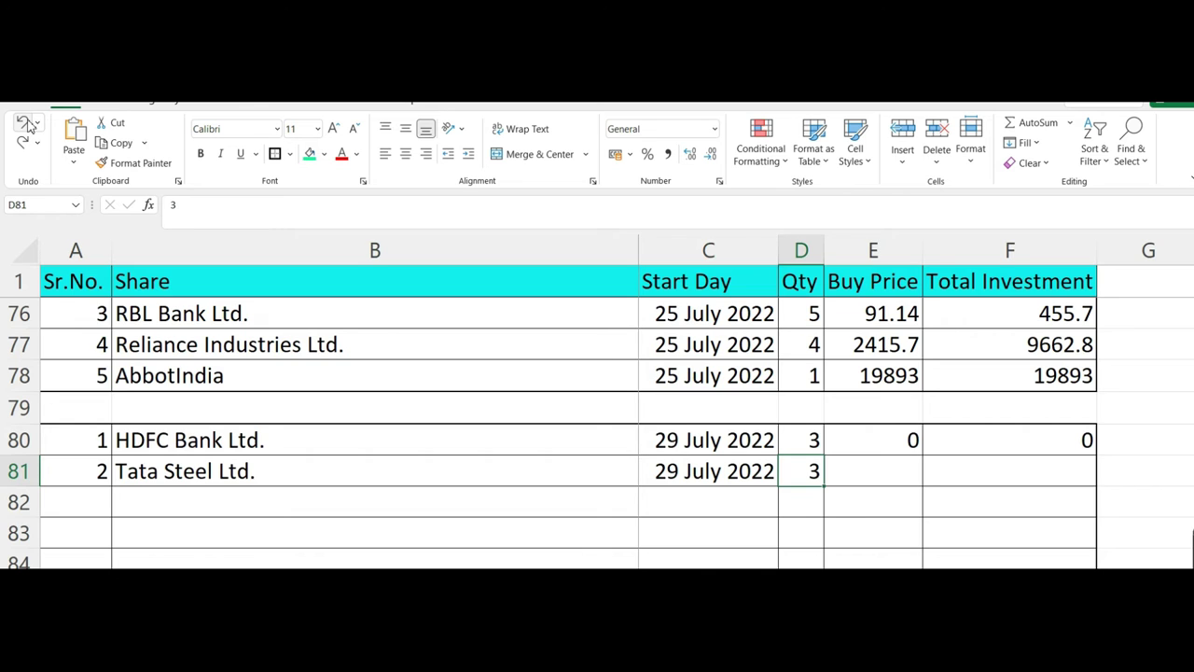
pyautogui.click(26, 124)
pyautogui.click(26, 124)
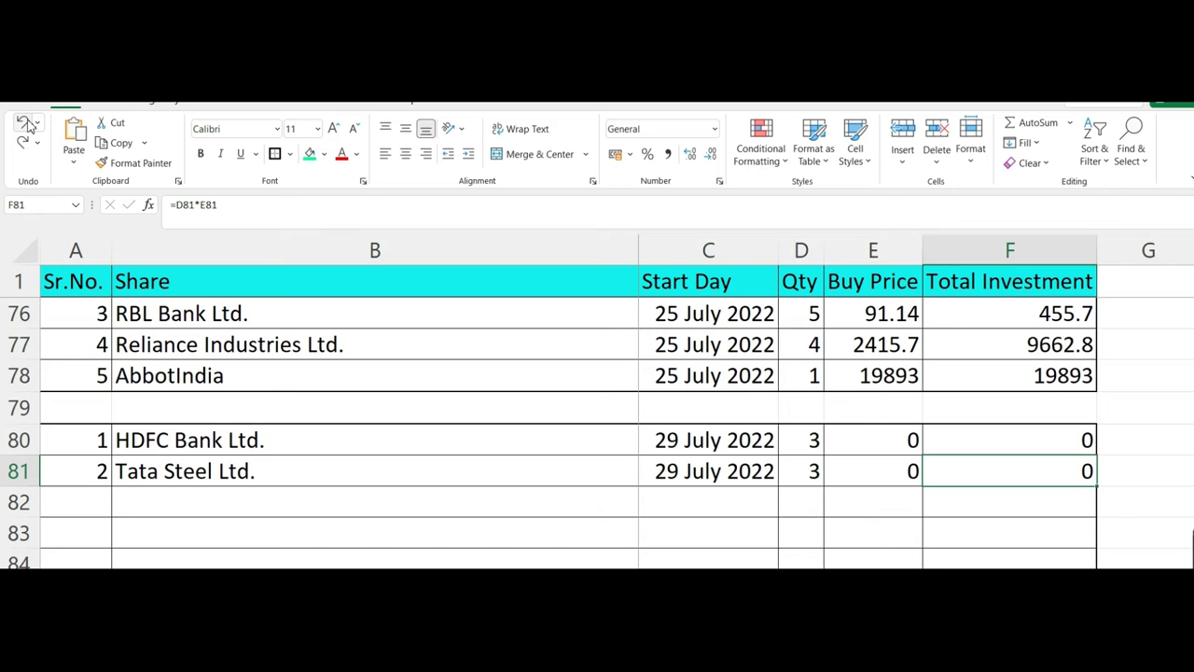
# Continue through the edit history to restore row 82: UPL Ltd., 29 July 2022, quantity 3, buy price 0, total investment 0.
pyautogui.click(26, 124)
pyautogui.click(27, 124)
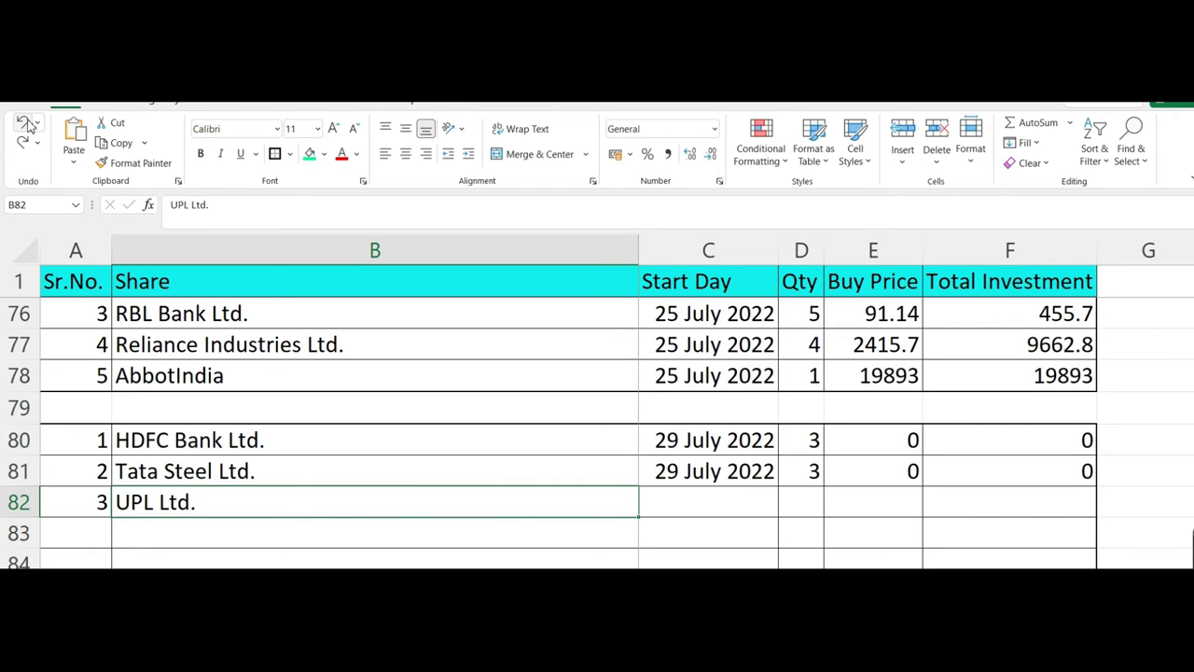
pyautogui.click(26, 126)
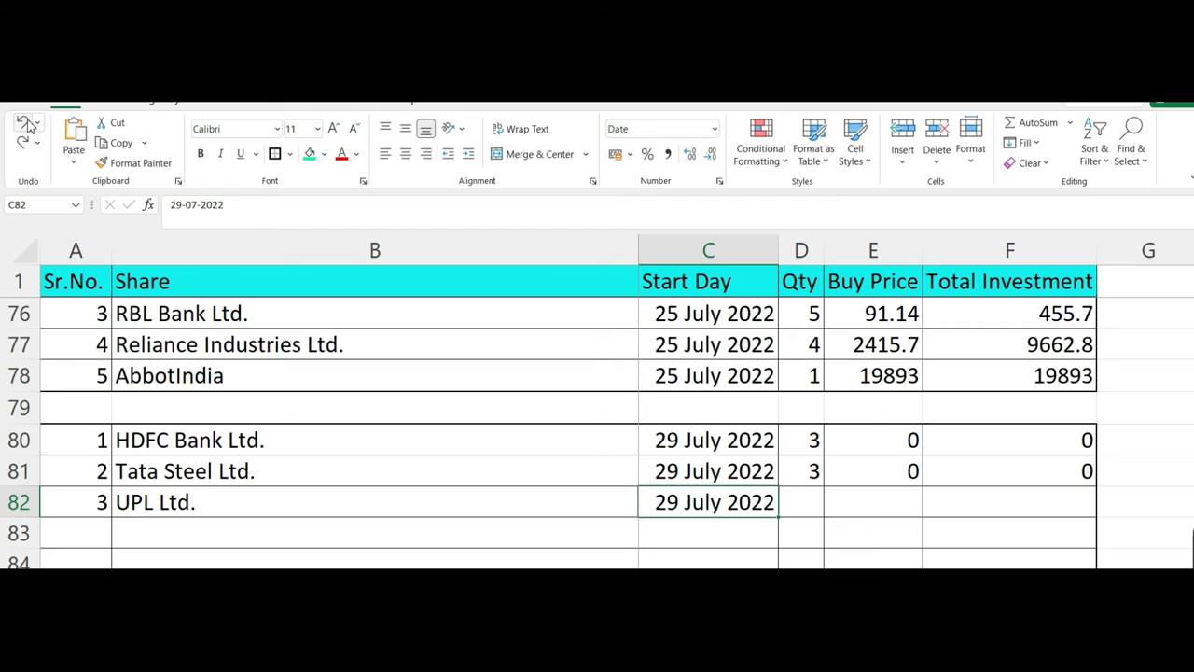
pyautogui.click(26, 126)
pyautogui.click(27, 126)
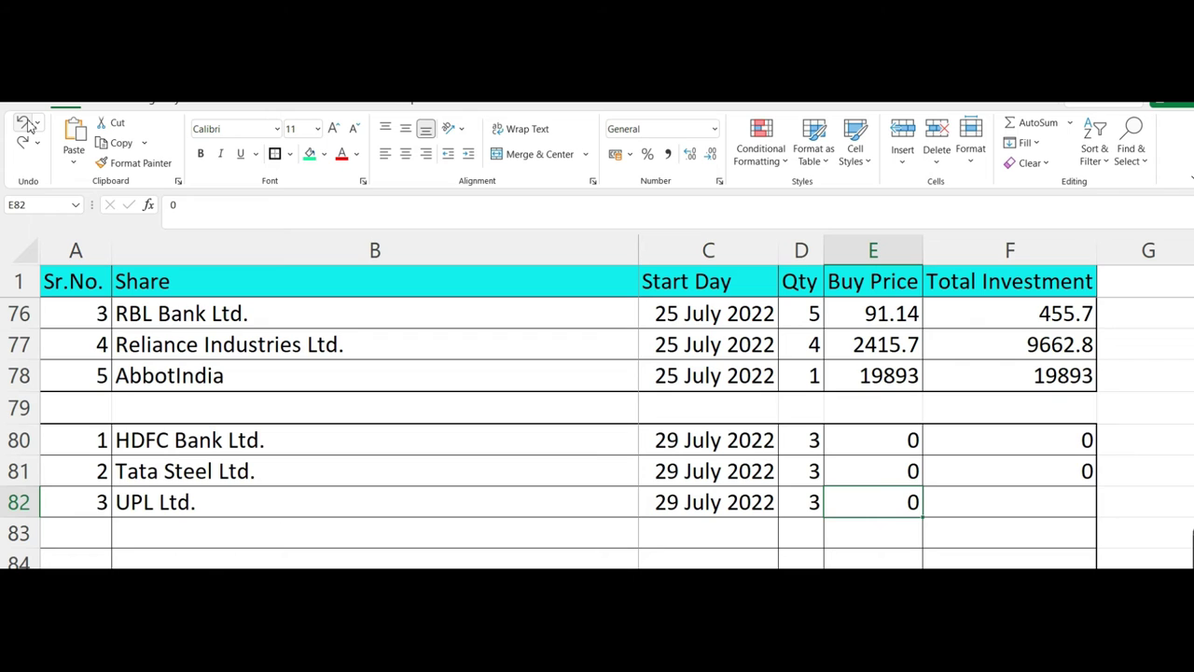
pyautogui.click(25, 123)
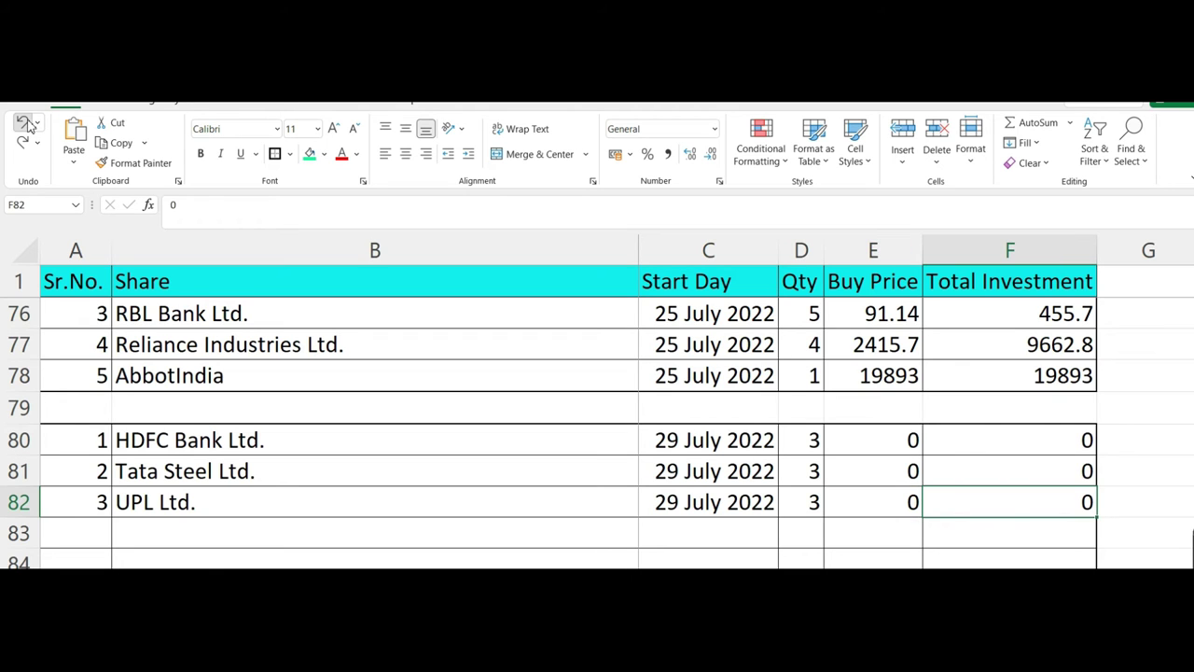
# Continue through the edit history to restore row 83: 4, Wipro Ltd., 29 July 2022, quantity 4, buy price 0, total investment 0, plus serial number 5 below.
pyautogui.click(25, 124)
pyautogui.click(25, 123)
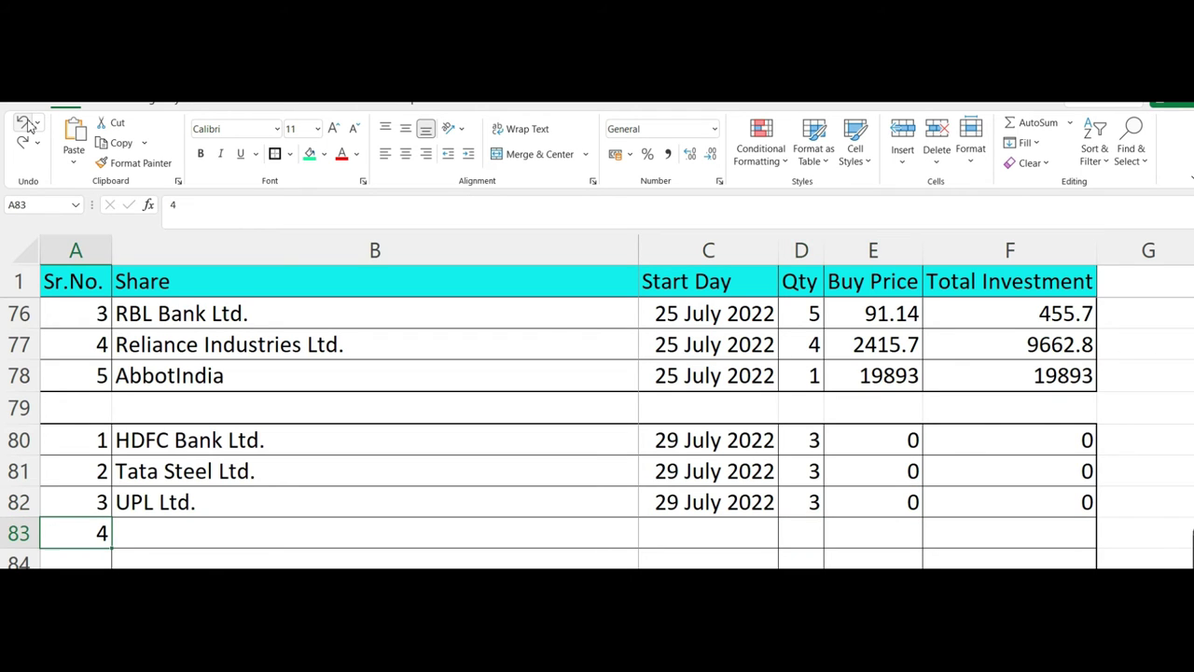
pyautogui.click(26, 124)
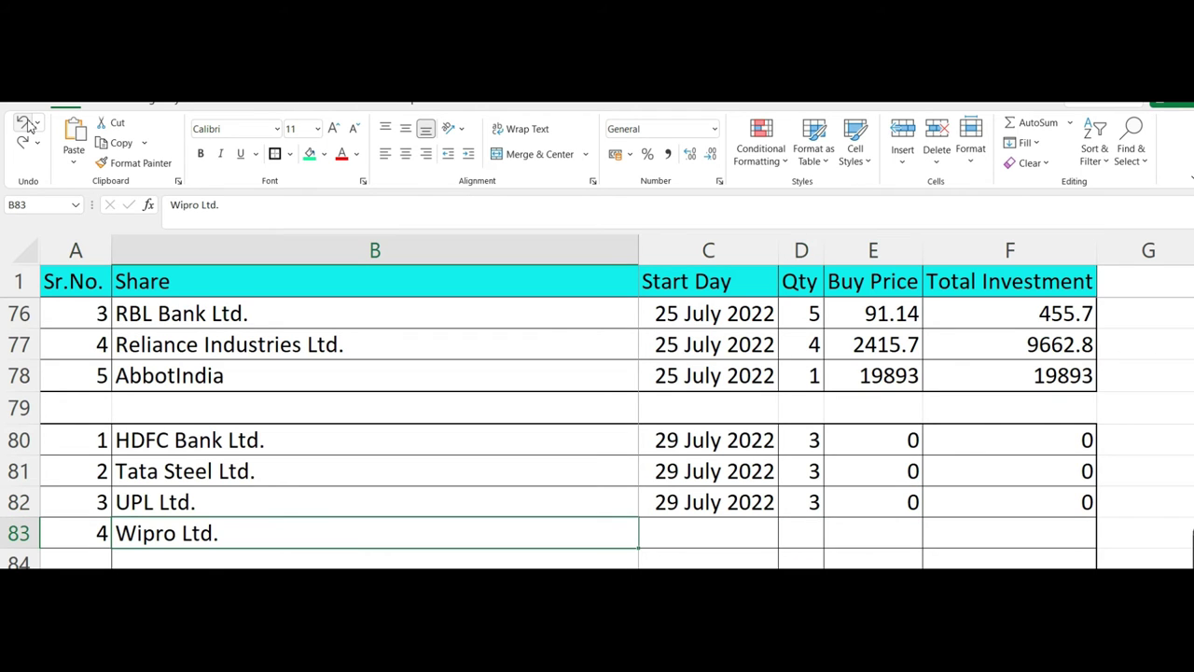
pyautogui.click(26, 124)
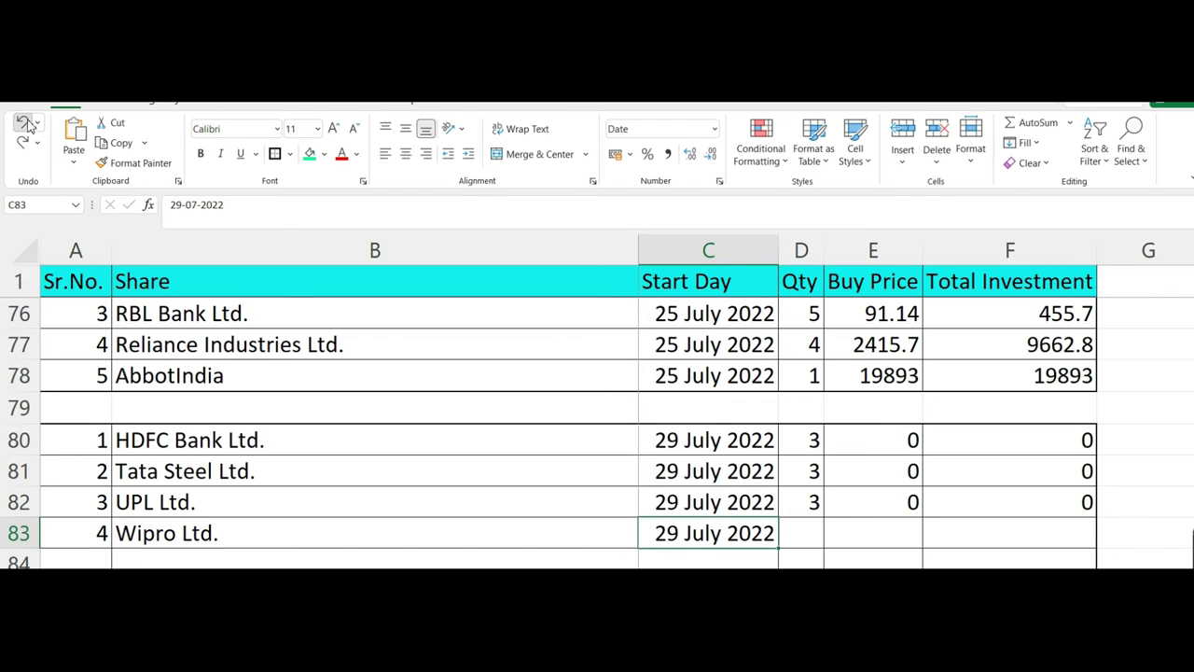
pyautogui.hotkey('ctrl', 'y')
pyautogui.hotkey('ctrl', 'y')
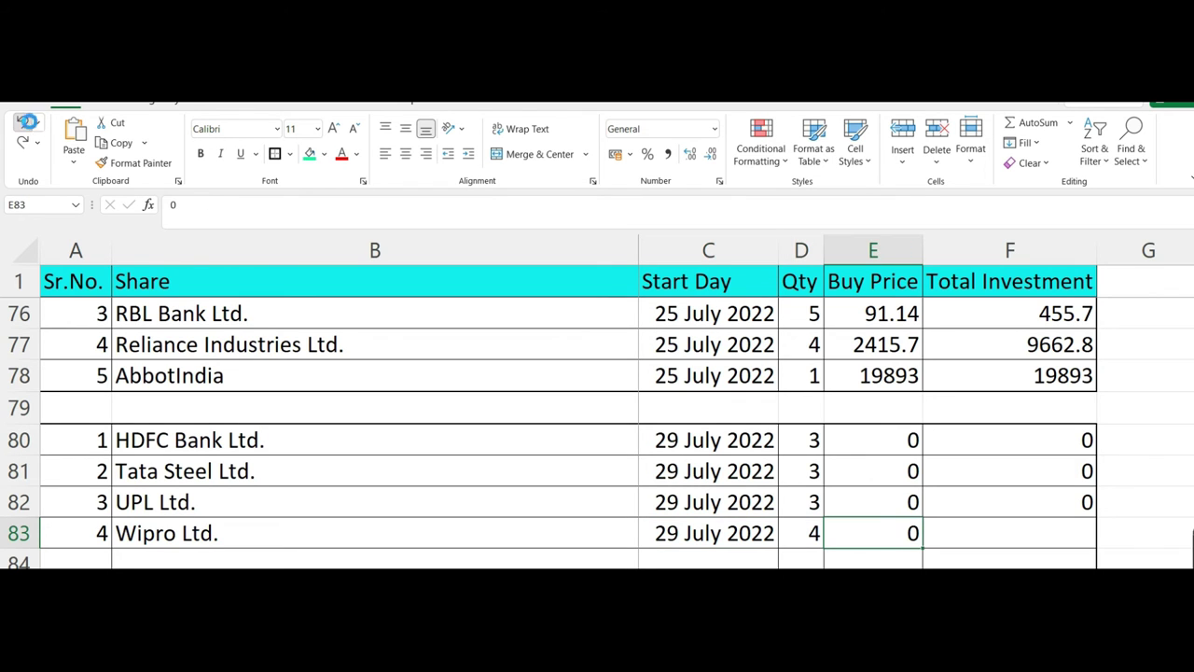
pyautogui.hotkey('ctrl', 'y')
pyautogui.hotkey('ctrl', 'y')
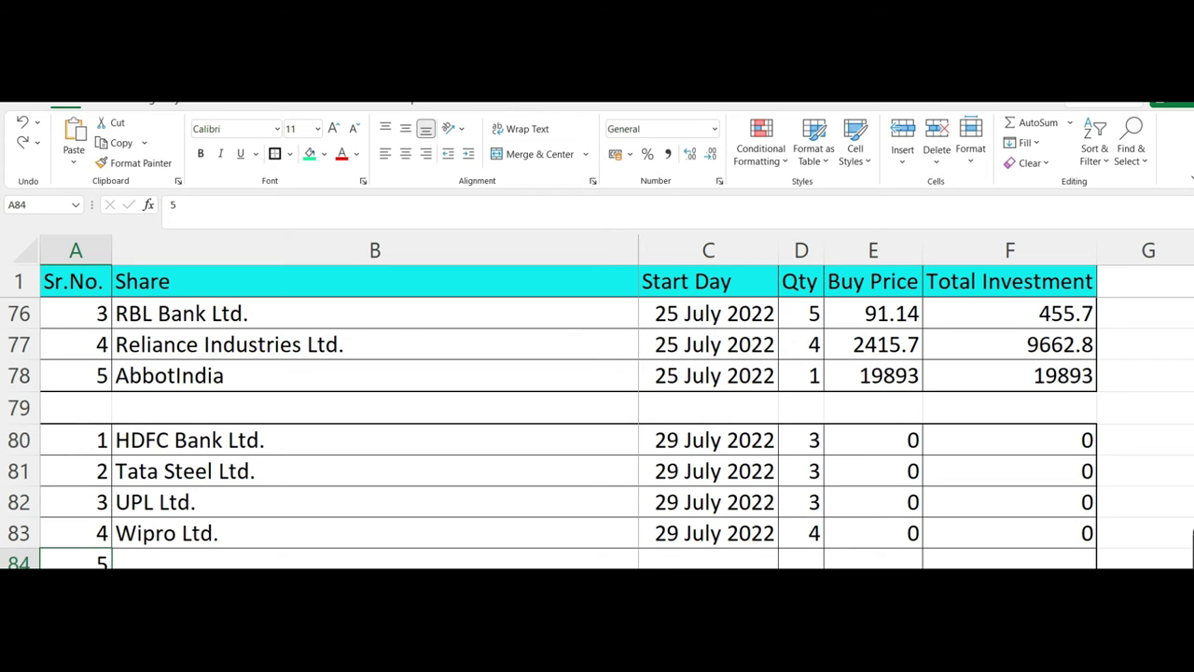
# Review the share purchase list from the June 2022 entries down to the 29 July 2022 block.
pyautogui.scroll(20, 459, 479)
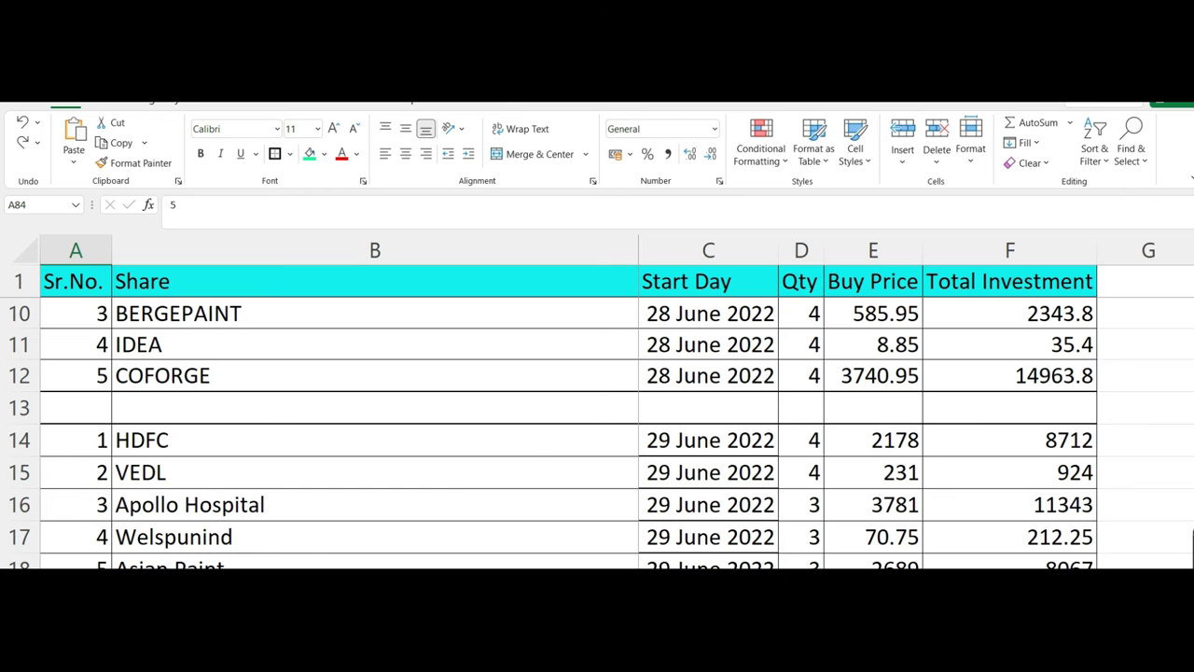
pyautogui.click(460, 479)
pyautogui.press('Left')
pyautogui.press('Down')
pyautogui.press('Down')
pyautogui.press('Down')
pyautogui.press('Down')
pyautogui.press('Down')
pyautogui.press('Down')
pyautogui.press('Down')
pyautogui.press('Down')
pyautogui.press('Down')
pyautogui.press('Down')
pyautogui.press('Down')
pyautogui.press('Down')
pyautogui.press('Down')
pyautogui.press('Down')
pyautogui.press('Down')
pyautogui.press('Down')
pyautogui.press('Down')
pyautogui.press('Down')
pyautogui.press('Down')
pyautogui.press('Down')
pyautogui.press('Down')
pyautogui.press('Down')
pyautogui.press('Down')
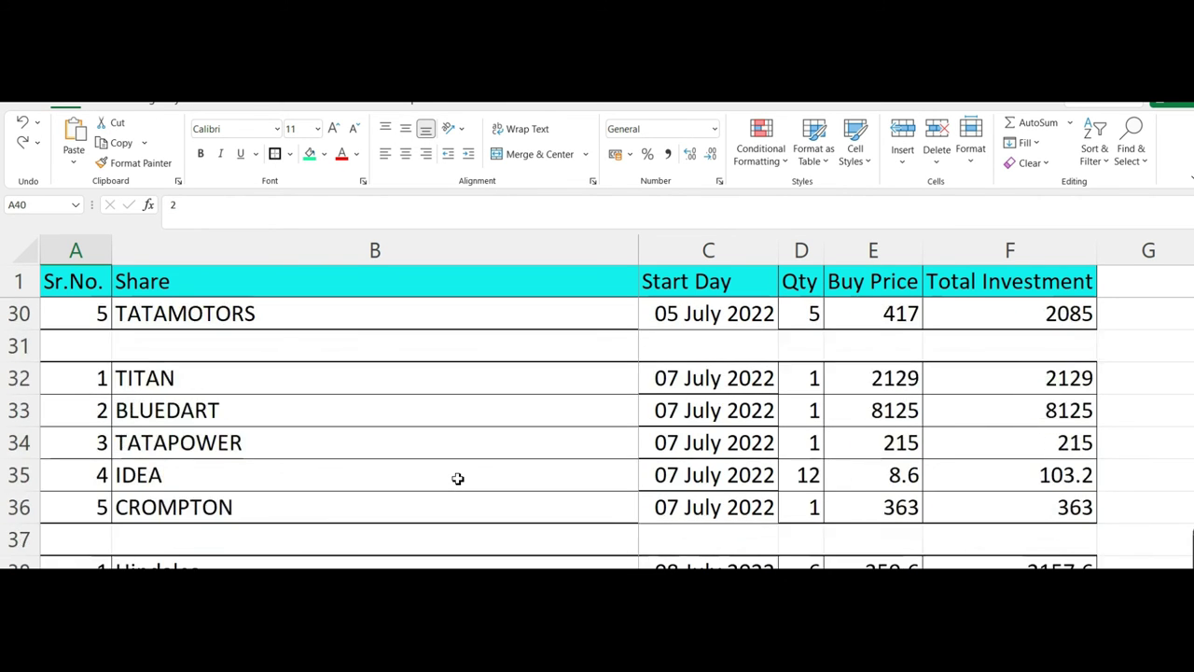
pyautogui.press('Down')
pyautogui.press('Down')
pyautogui.press('Down')
pyautogui.press('Down')
pyautogui.press('Down')
pyautogui.press('Down')
pyautogui.press('Down')
pyautogui.press('Down')
pyautogui.press('Down')
pyautogui.press('Down')
pyautogui.press('Down')
pyautogui.press('Down')
pyautogui.press('Down')
pyautogui.press('Down')
pyautogui.press('Down')
pyautogui.press('Down')
pyautogui.press('Down')
pyautogui.press('Down')
pyautogui.press('Down')
pyautogui.press('Down')
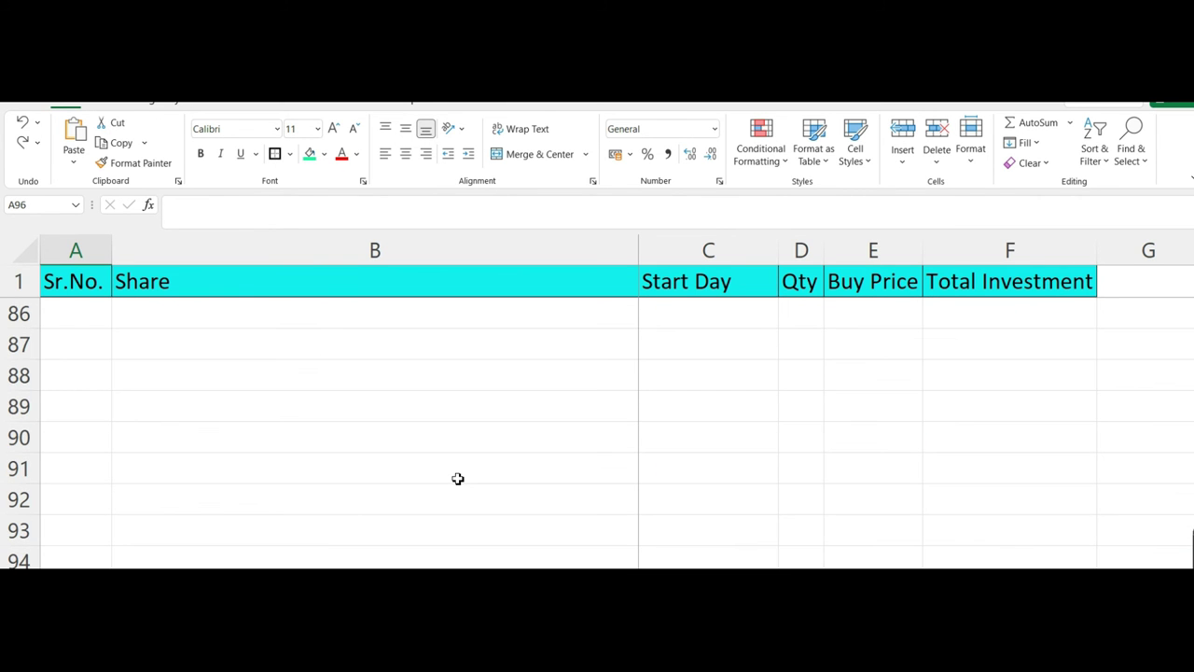
pyautogui.press('Up')
pyautogui.press('Up')
pyautogui.press('Up')
pyautogui.press('Up')
pyautogui.press('Up')
pyautogui.press('Up')
pyautogui.press('Up')
pyautogui.press('Up')
pyautogui.press('Up')
pyautogui.press('Up')
pyautogui.press('Up')
pyautogui.press('Up')
pyautogui.press('Up')
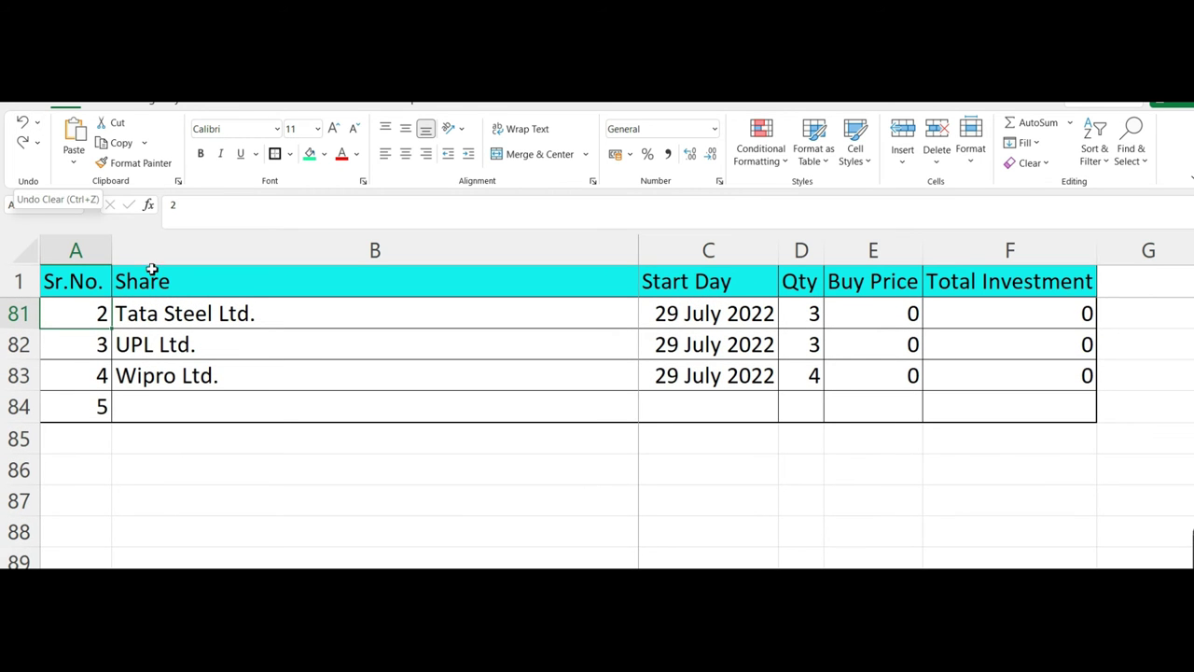
# Step through the edit history to restore row 84: VEDL, 29 June 2022, quantity 3, buy price 0, total investment =D84*E84.
pyautogui.click(23, 123)
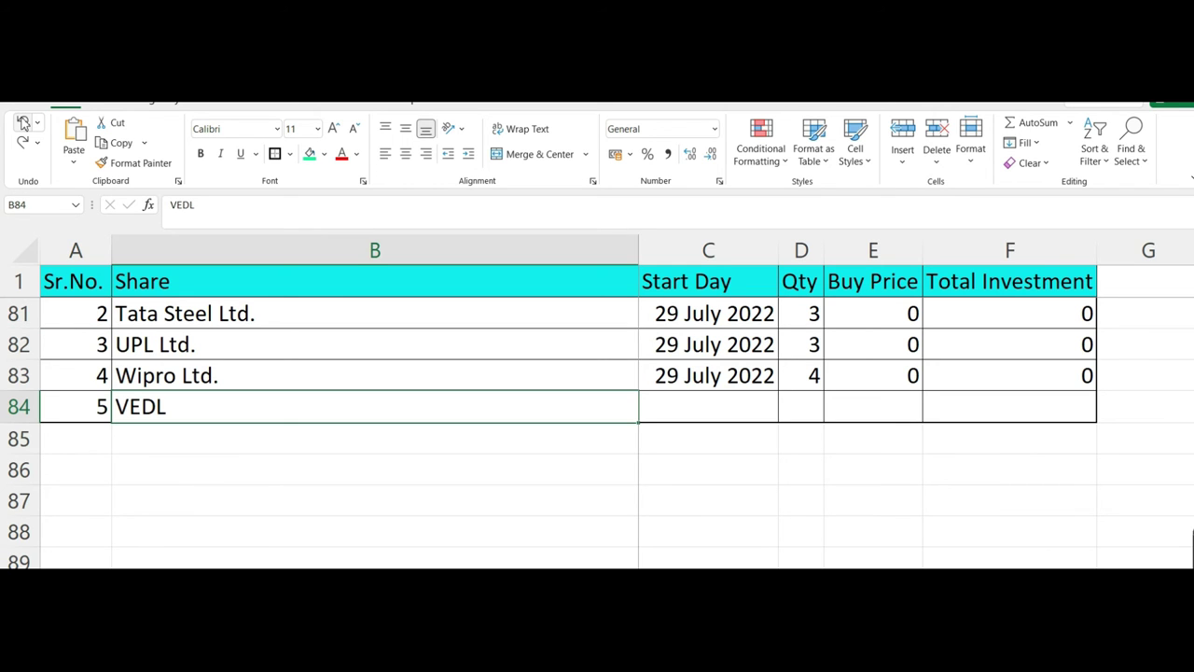
pyautogui.click(23, 123)
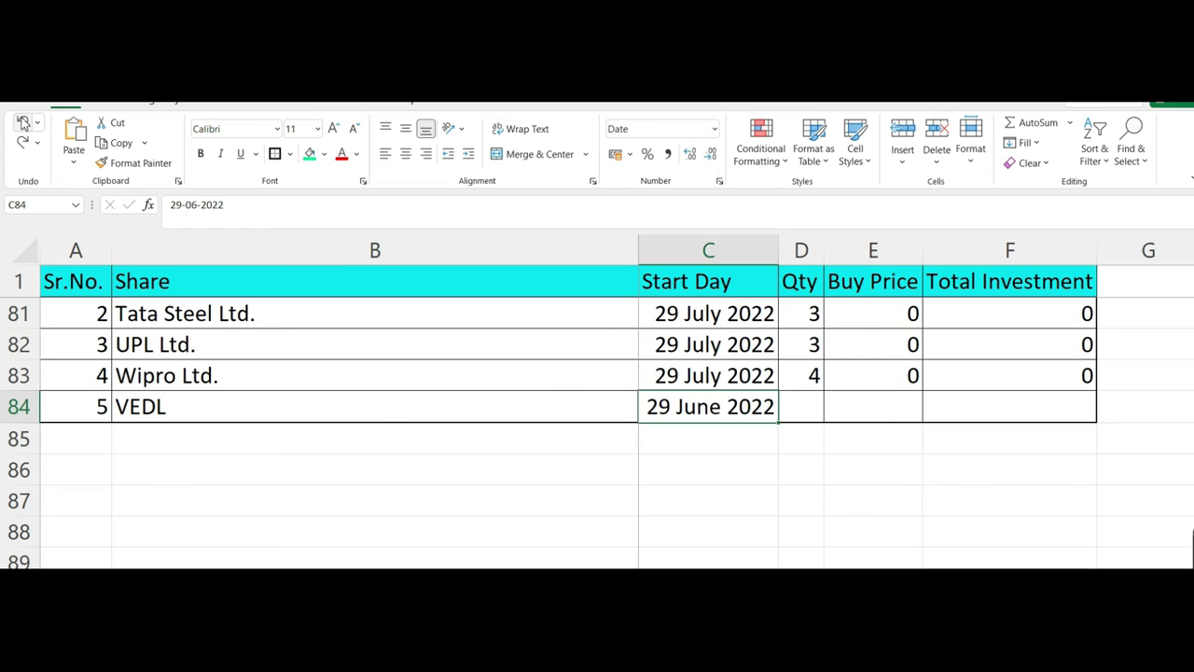
pyautogui.click(23, 123)
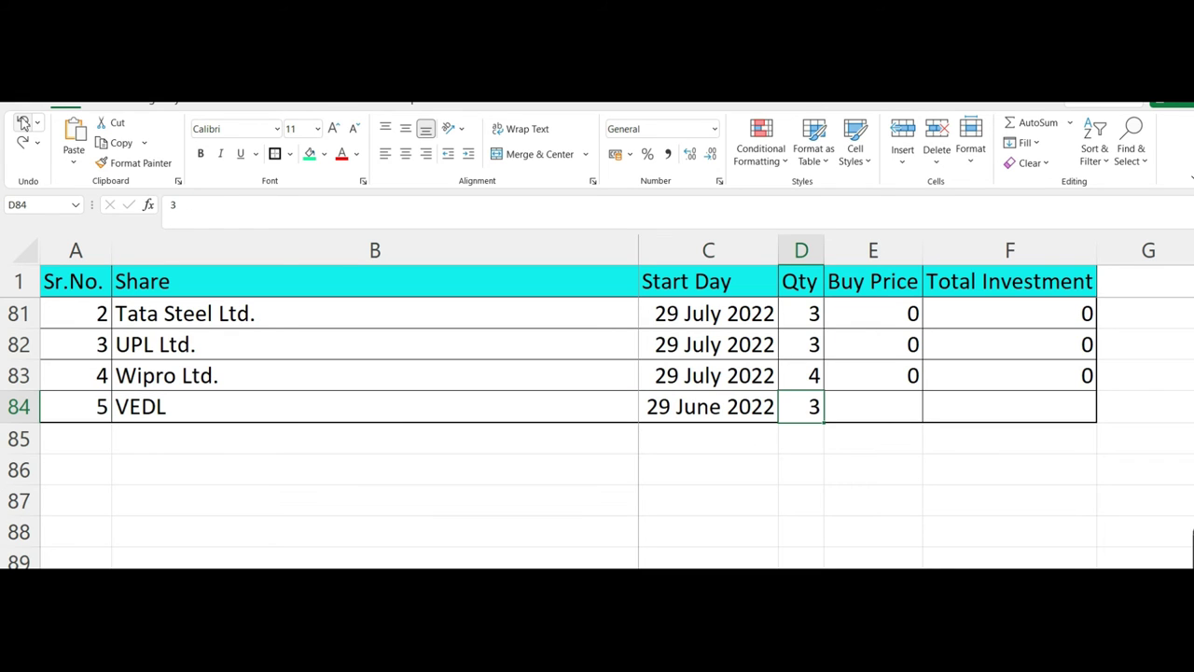
pyautogui.click(23, 123)
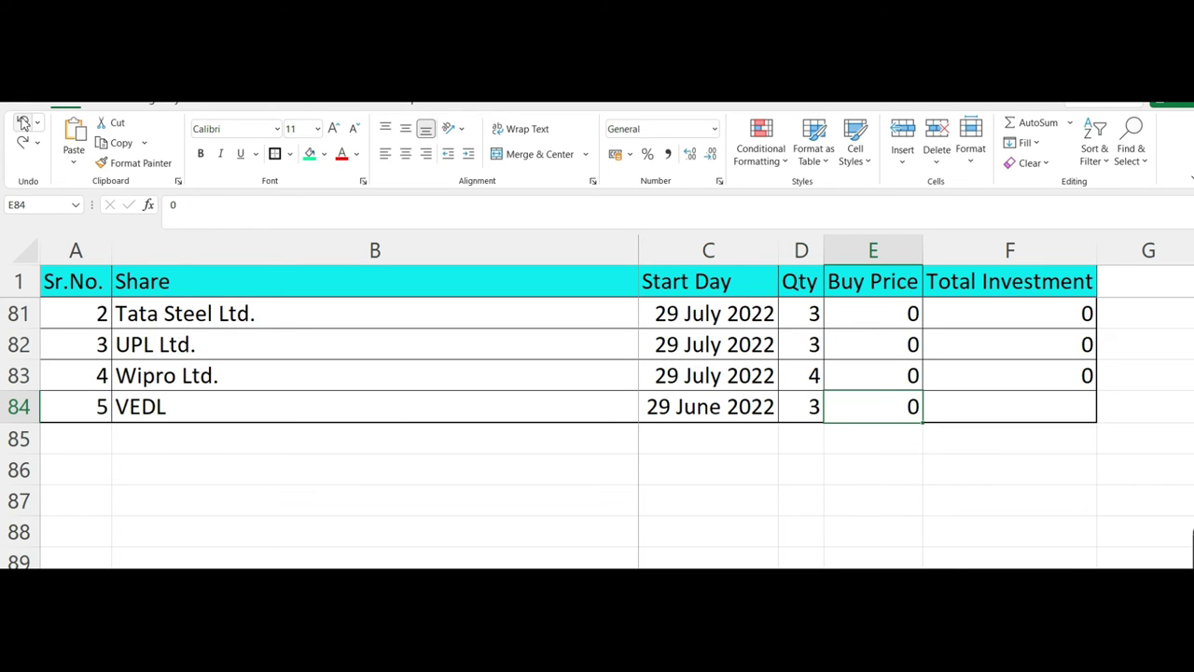
pyautogui.click(24, 123)
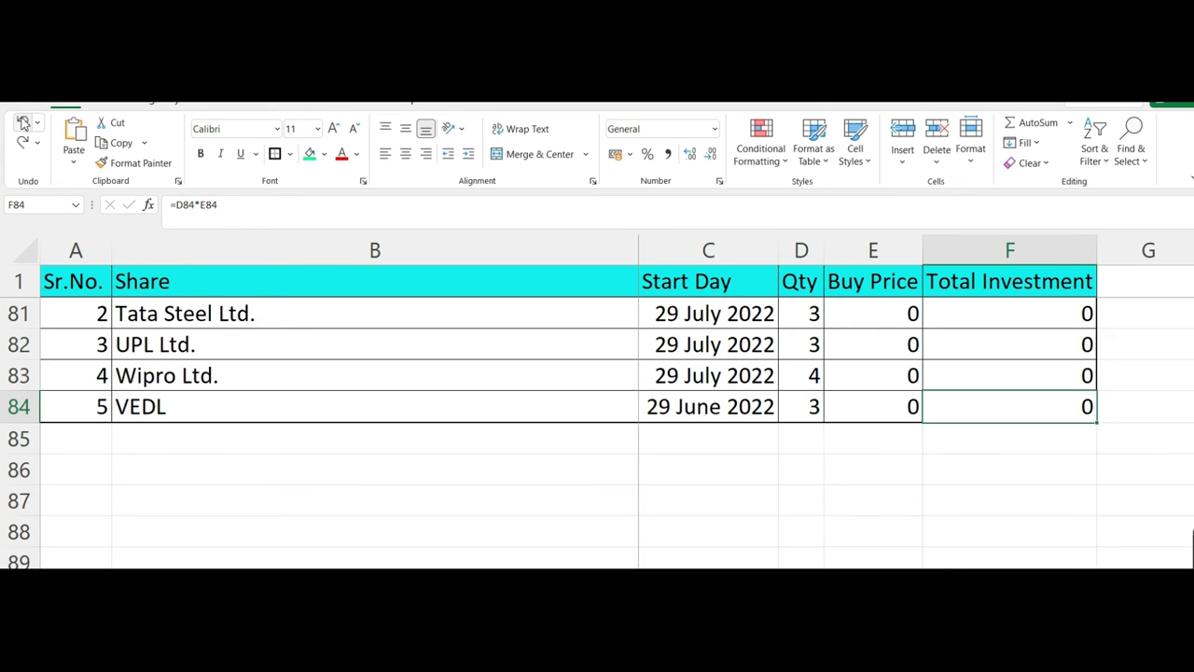
# Copy the 29 July 2022 start day from the Wipro Ltd. row to the VEDL row.
pyautogui.click(723, 373)
pyautogui.hotkey('ctrl', 'c')
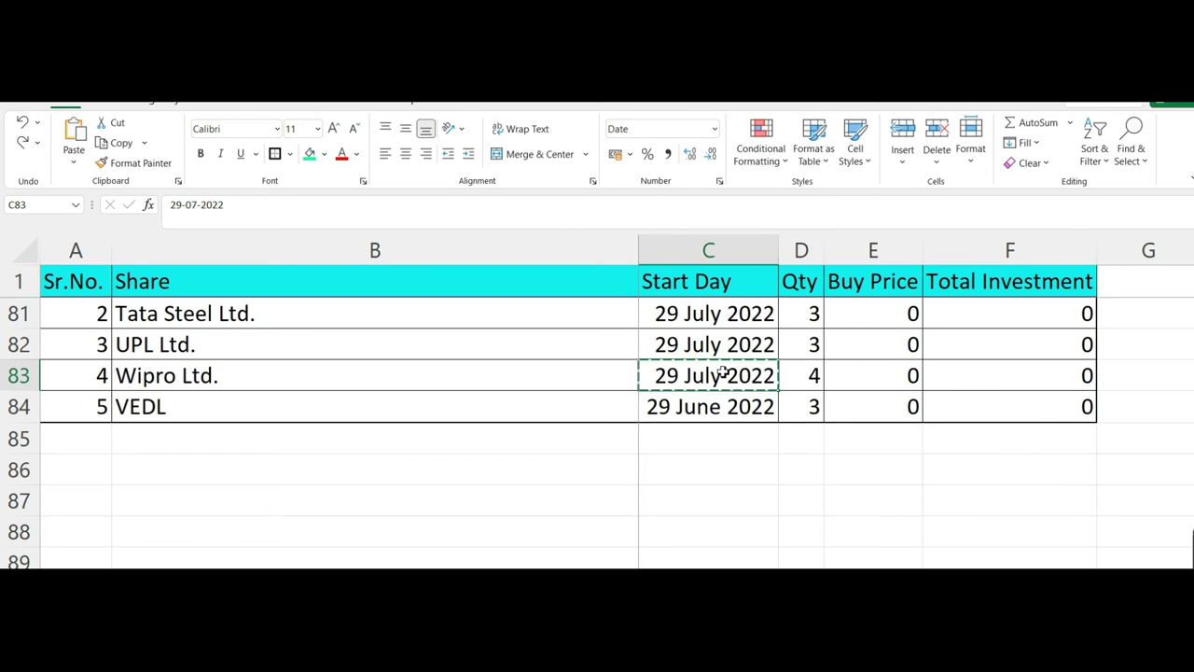
pyautogui.press('Down')
pyautogui.hotkey('ctrl', 'v')
pyautogui.press('Escape')
pyautogui.press('Up')
pyautogui.press('Up')
pyautogui.press('Up')
pyautogui.press('Up')
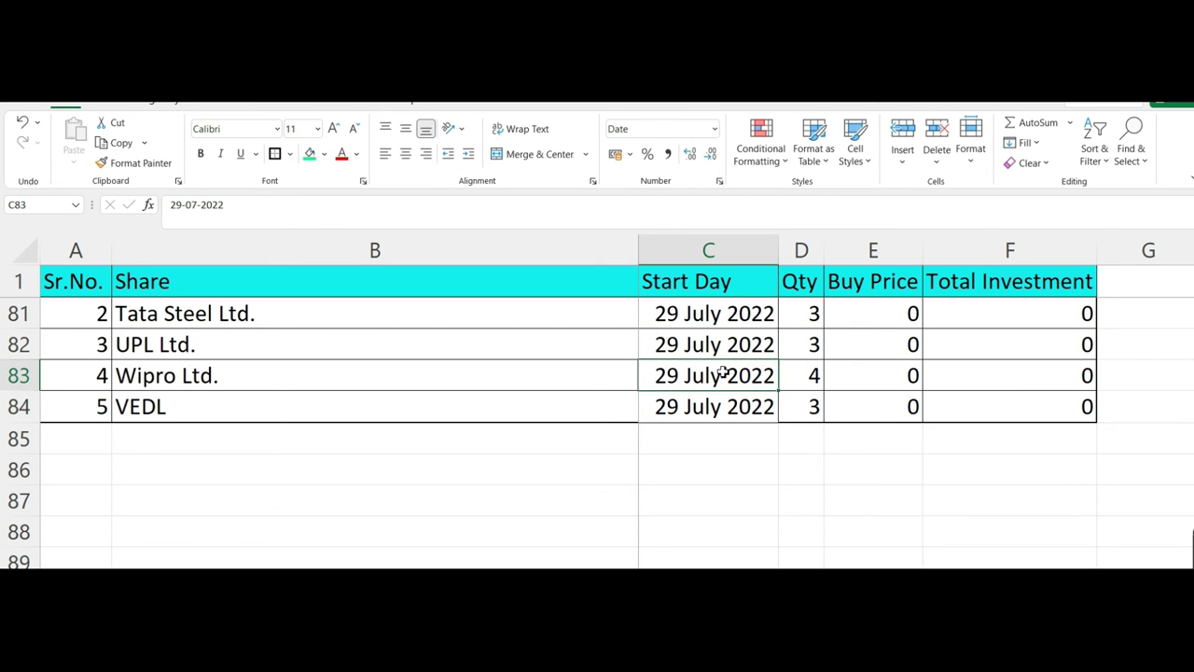
pyautogui.click(723, 373)
pyautogui.press('Up')
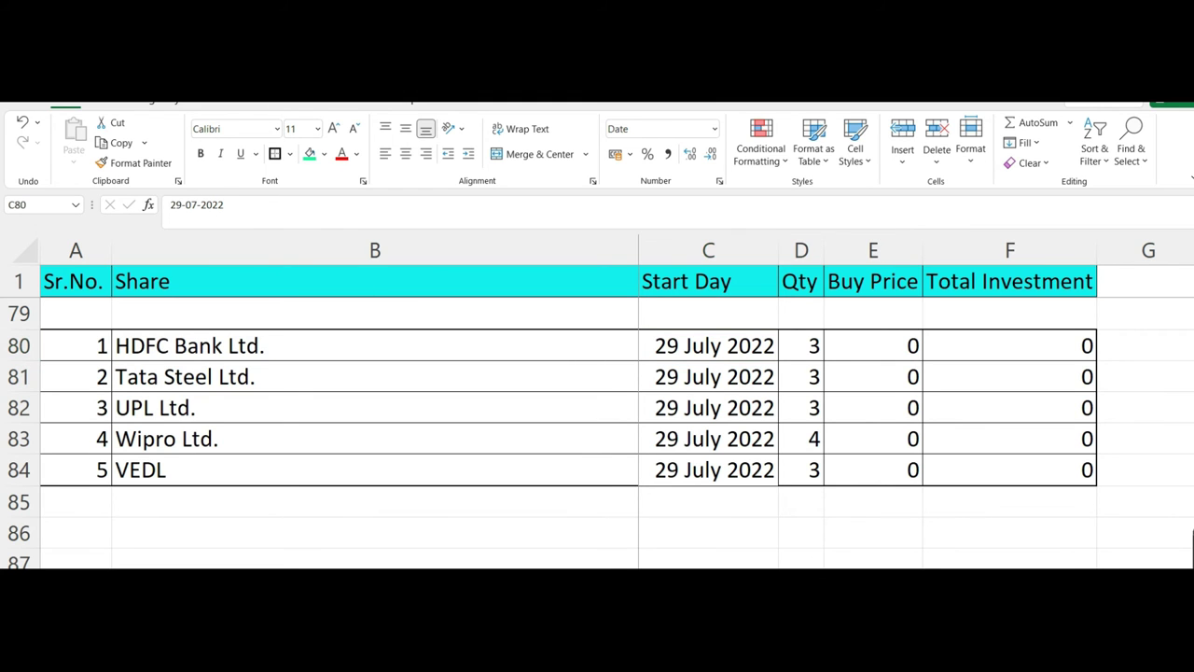
# Check the July 2022 system calendar and clear the pending notifications.
pyautogui.press('super+n')
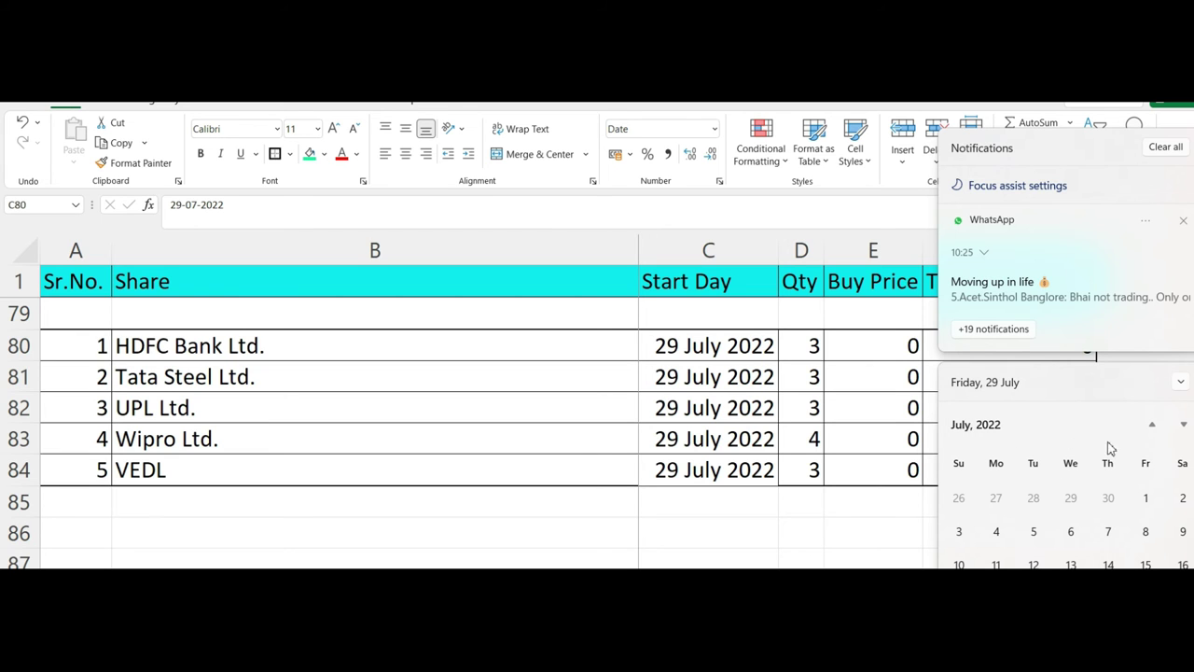
pyautogui.click(1180, 151)
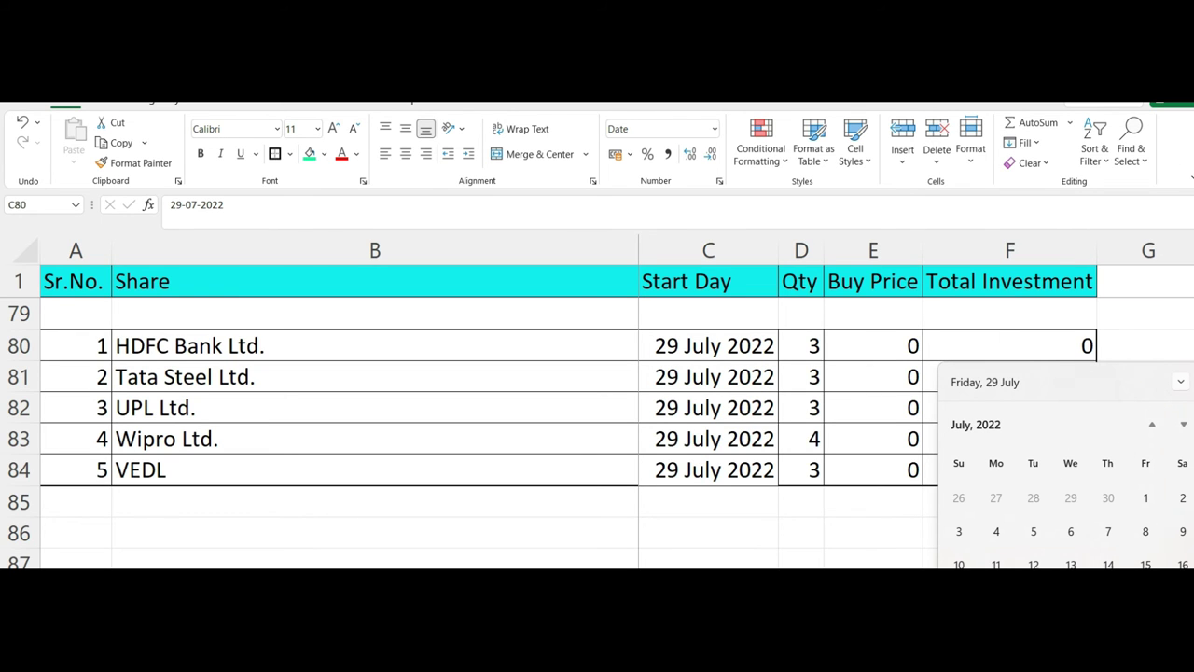
pyautogui.click(821, 508)
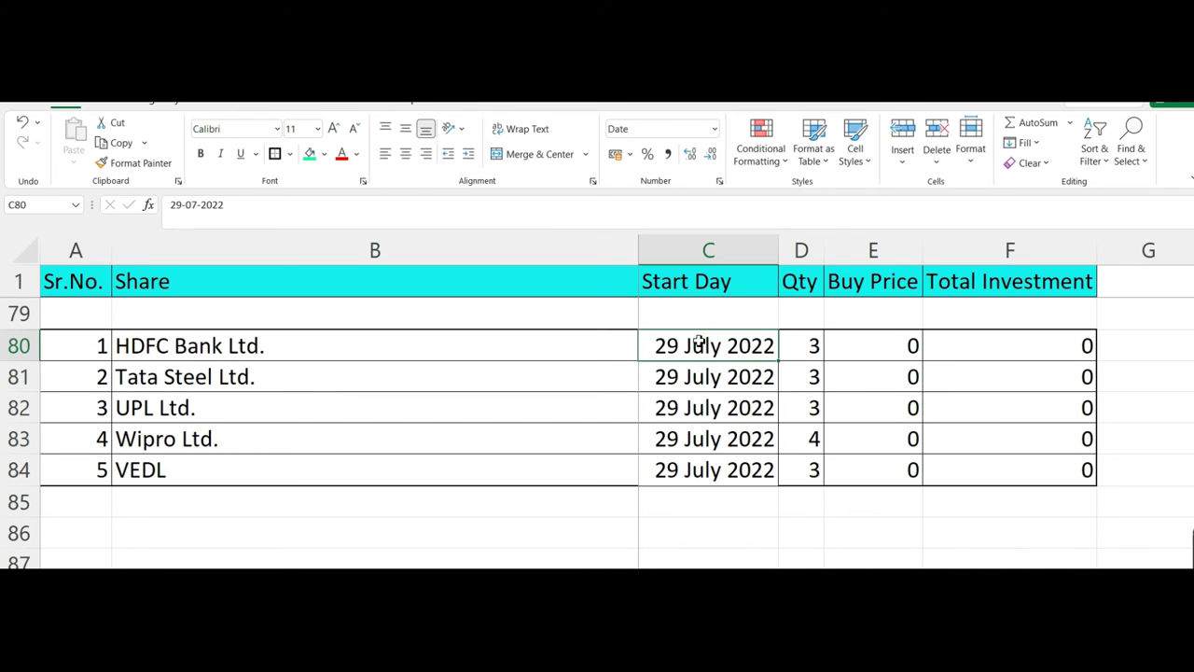
# Change the start day of HDFC Bank Ltd. in C80 to 01-08-2022.
pyautogui.click(198, 203)
pyautogui.press('BackSpace')
pyautogui.write('8')
pyautogui.press('BackSpace')
pyautogui.press('BackSpace')
pyautogui.write('01')
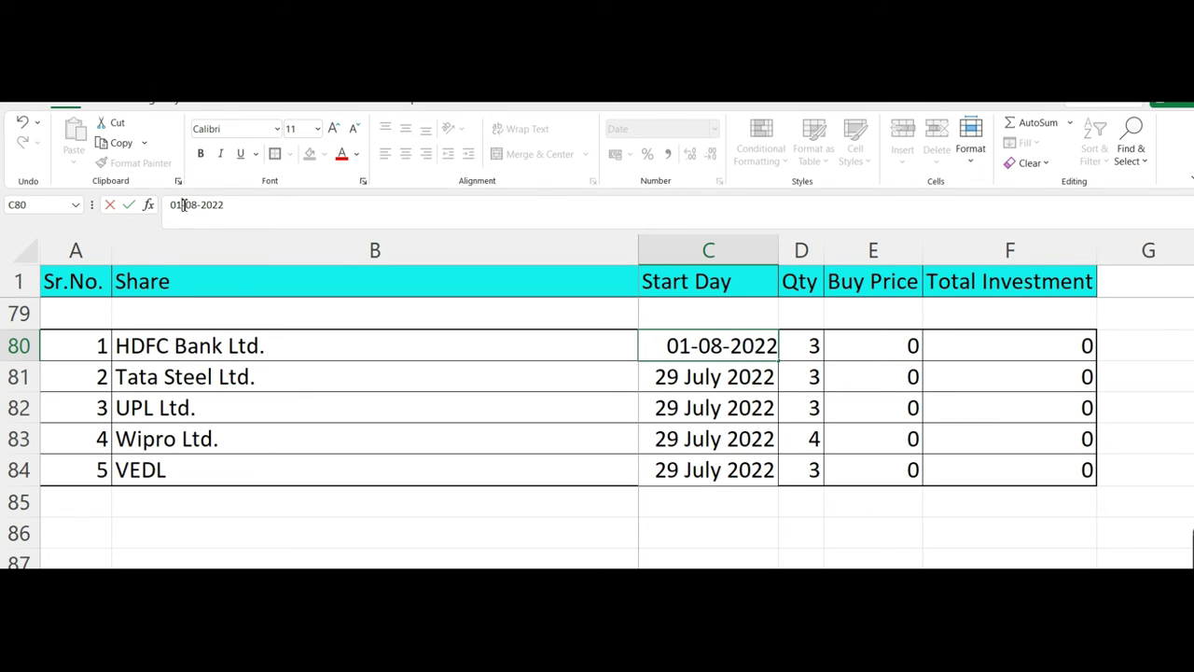
pyautogui.press('Return')
pyautogui.press('Up')
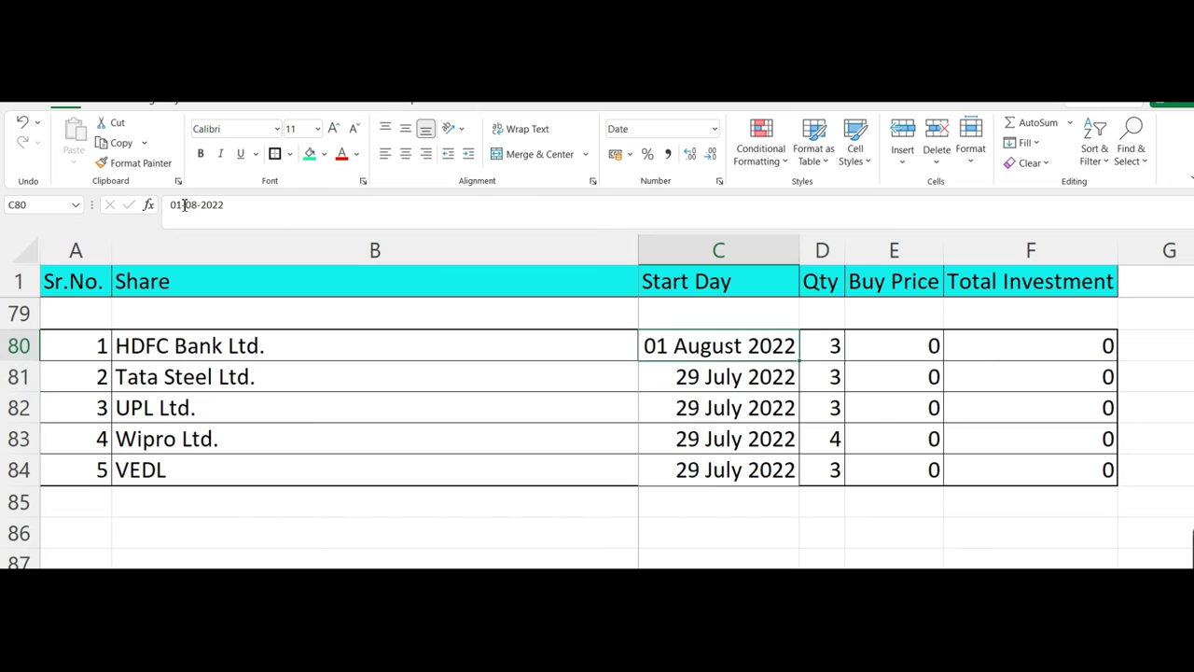
# Copy the 01 August 2022 start day to the other four shares in C81 to C84, leaving C85 empty.
pyautogui.hotkey('ctrl', 'c')
pyautogui.press('Down')
pyautogui.hotkey('ctrl', 'v')
pyautogui.press('Down')
pyautogui.hotkey('ctrl', 'v')
pyautogui.press('Down')
pyautogui.hotkey('ctrl', 'v')
pyautogui.press('Down')
pyautogui.hotkey('ctrl', 'v')
pyautogui.press('Down')
pyautogui.hotkey('ctrl', 'v')
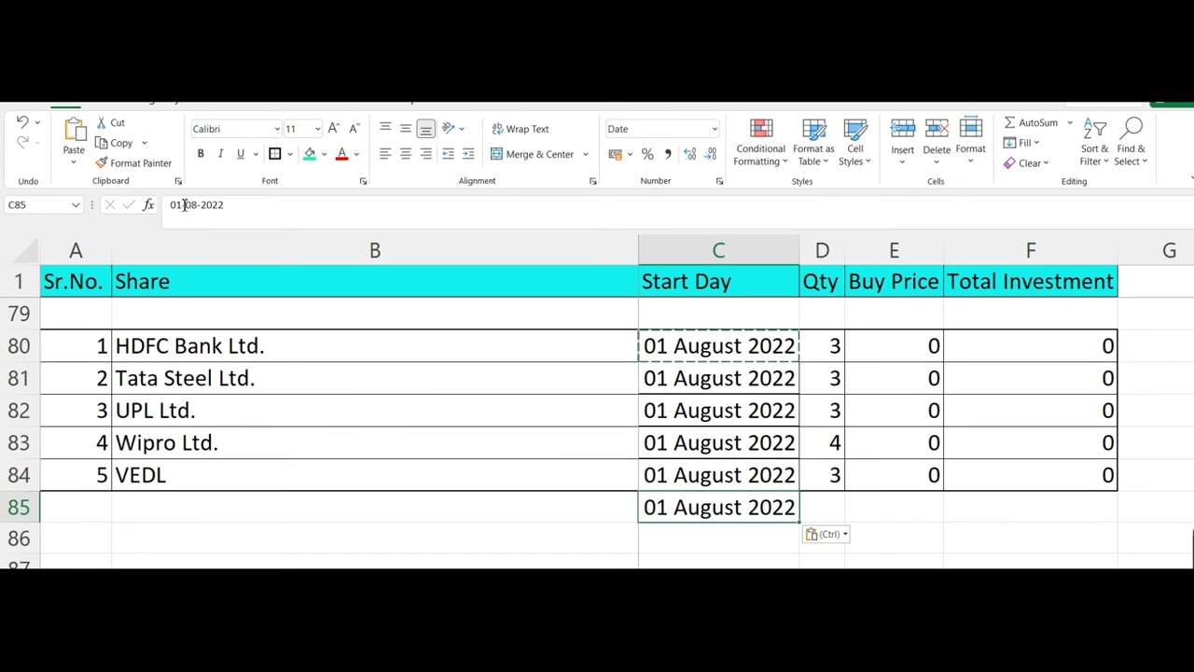
pyautogui.hotkey('ctrl', 'z')
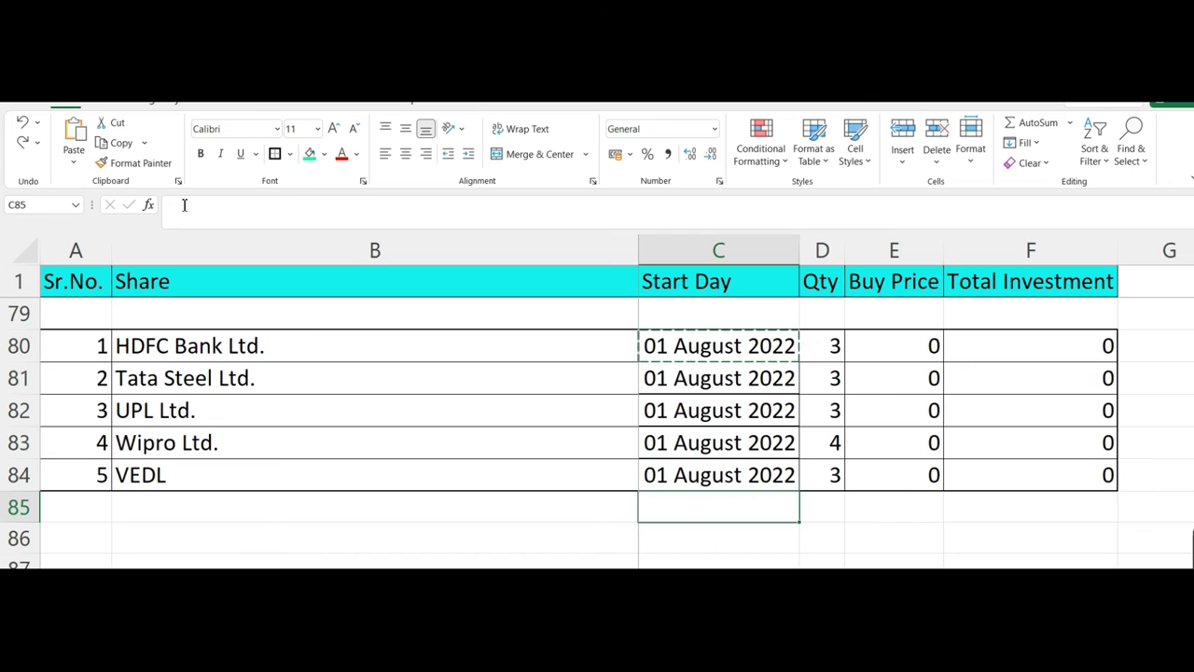
# Switch to the Zerodha holdings page, search for upl and add the UPL stock to the watchlist.
pyautogui.click(372, 449)
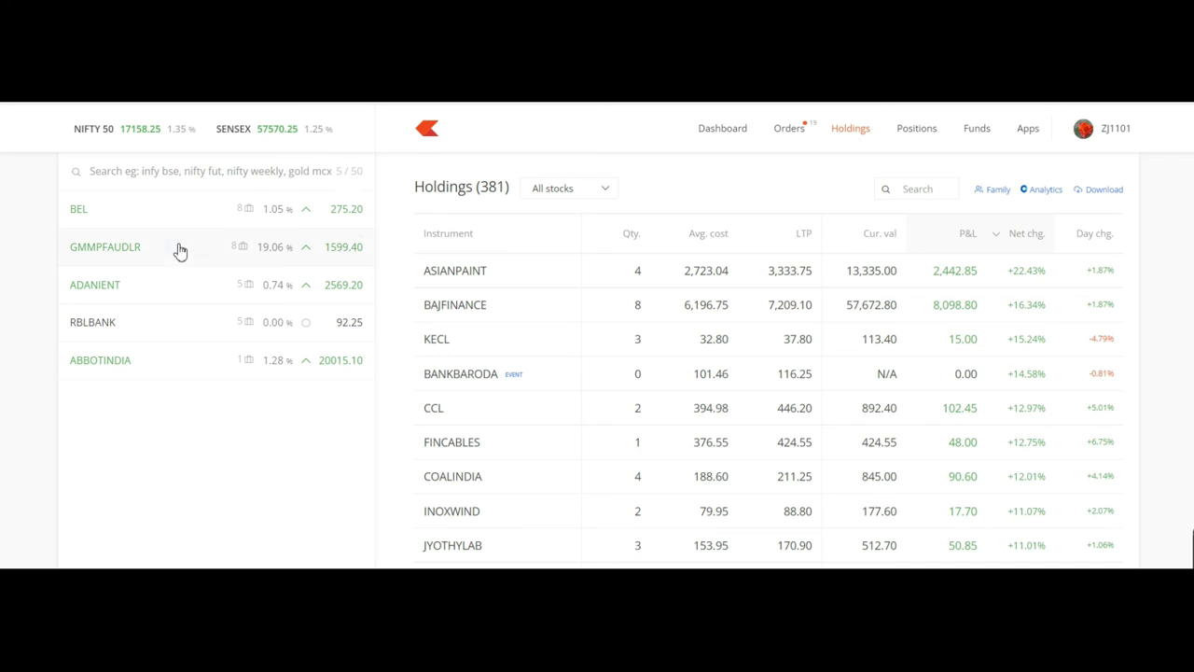
pyautogui.click(126, 168)
pyautogui.write('upl')
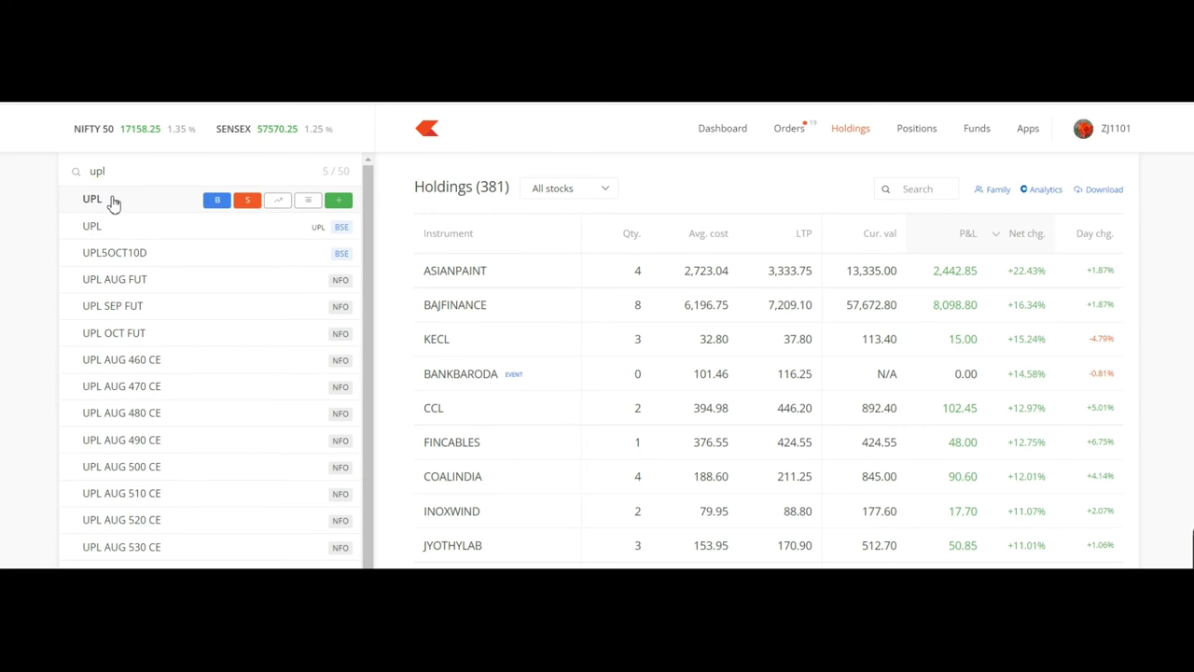
pyautogui.click(113, 200)
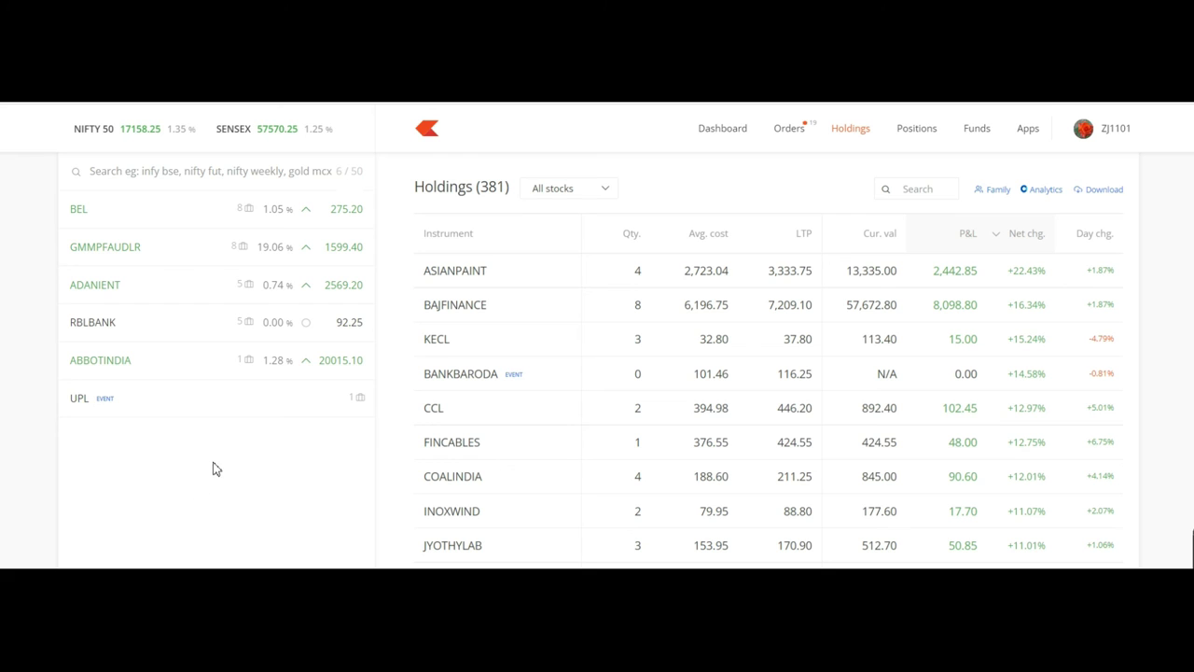
# View UPL's fundamentals from the watchlist and open its detailed info page.
pyautogui.moveTo(317, 395)
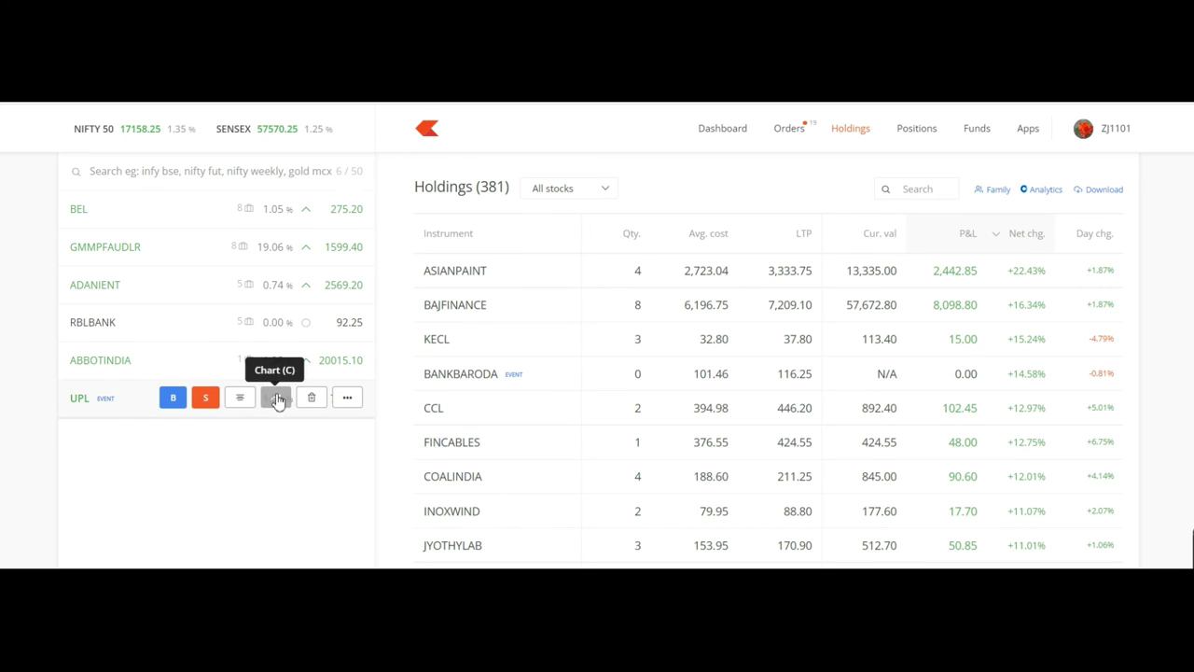
pyautogui.click(355, 406)
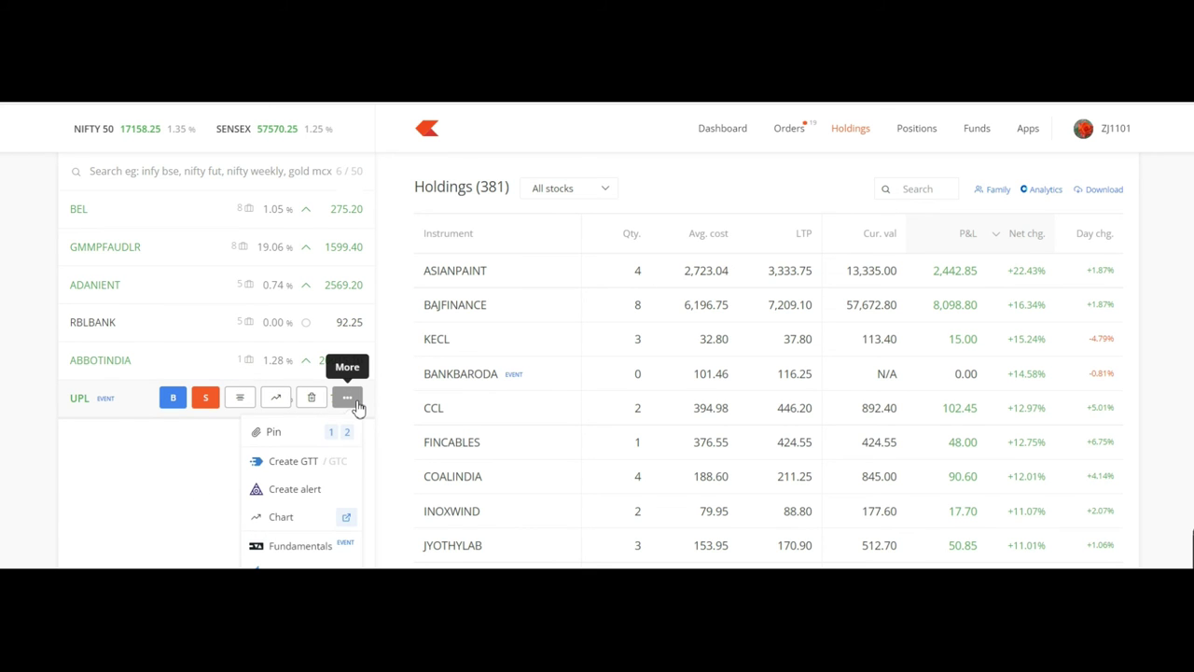
pyautogui.click(317, 555)
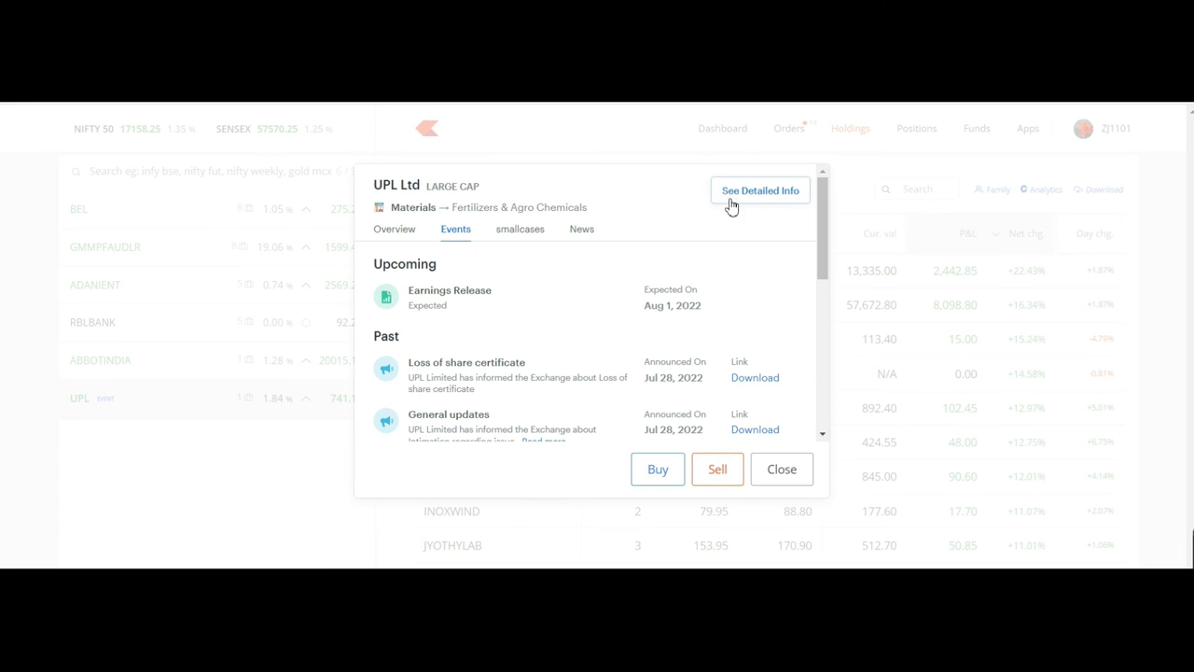
pyautogui.click(734, 200)
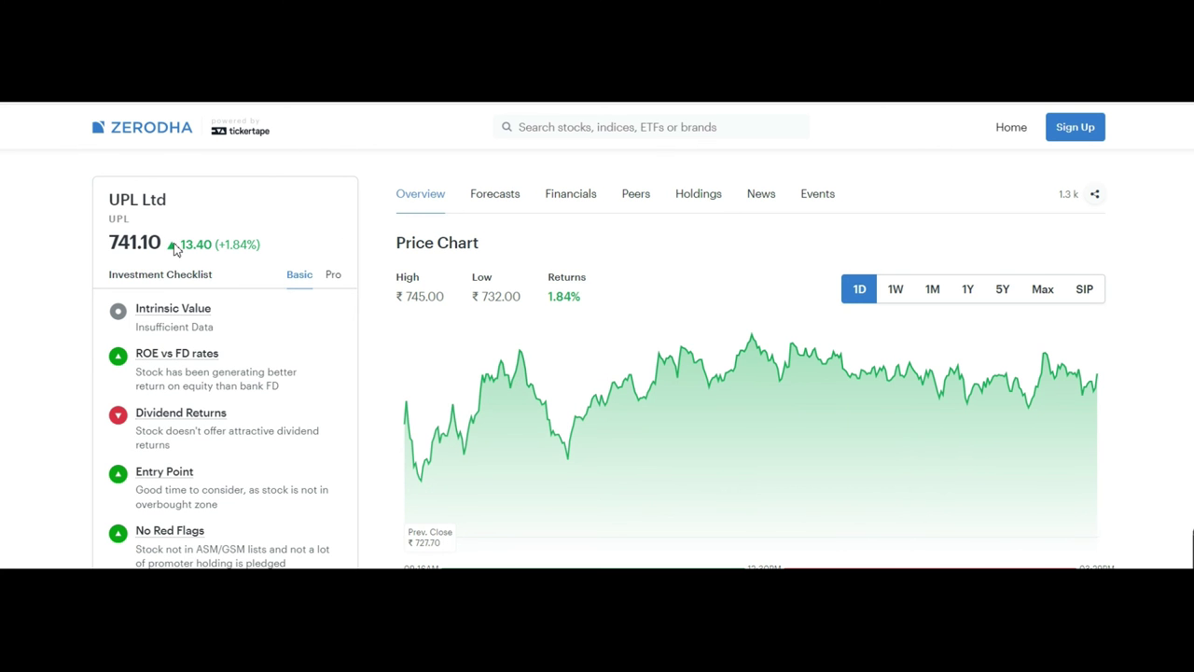
# Examine UPL's price chart and returns over 1W, 1M, 1Y and 5Y.
pyautogui.click(897, 292)
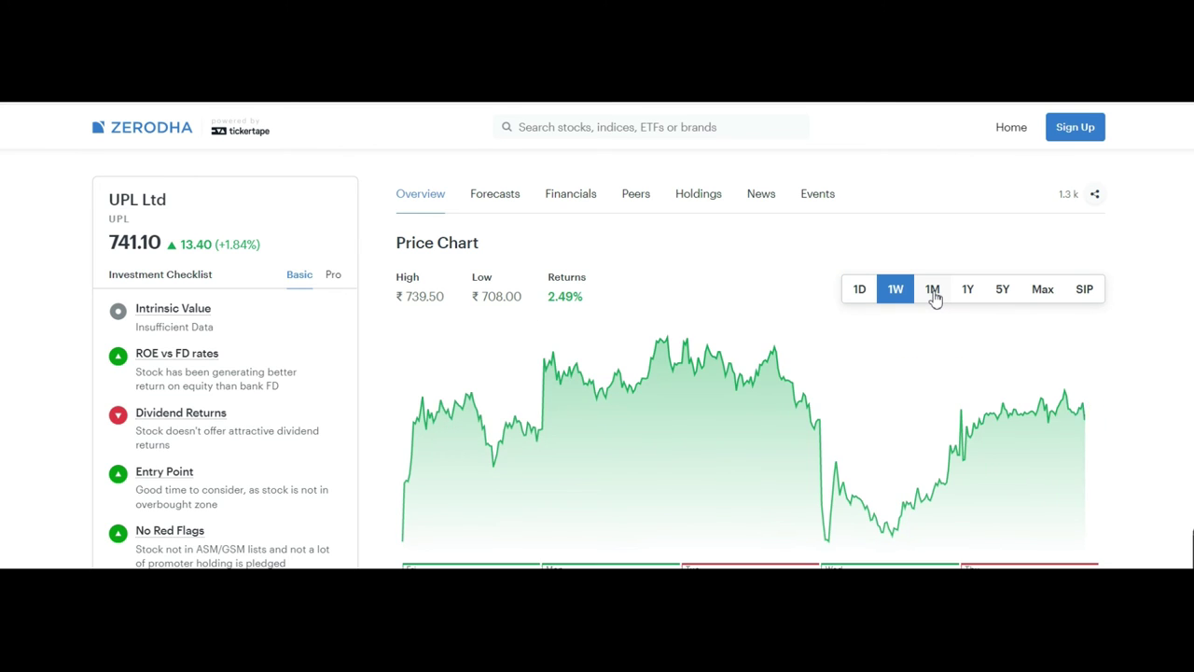
pyautogui.click(933, 292)
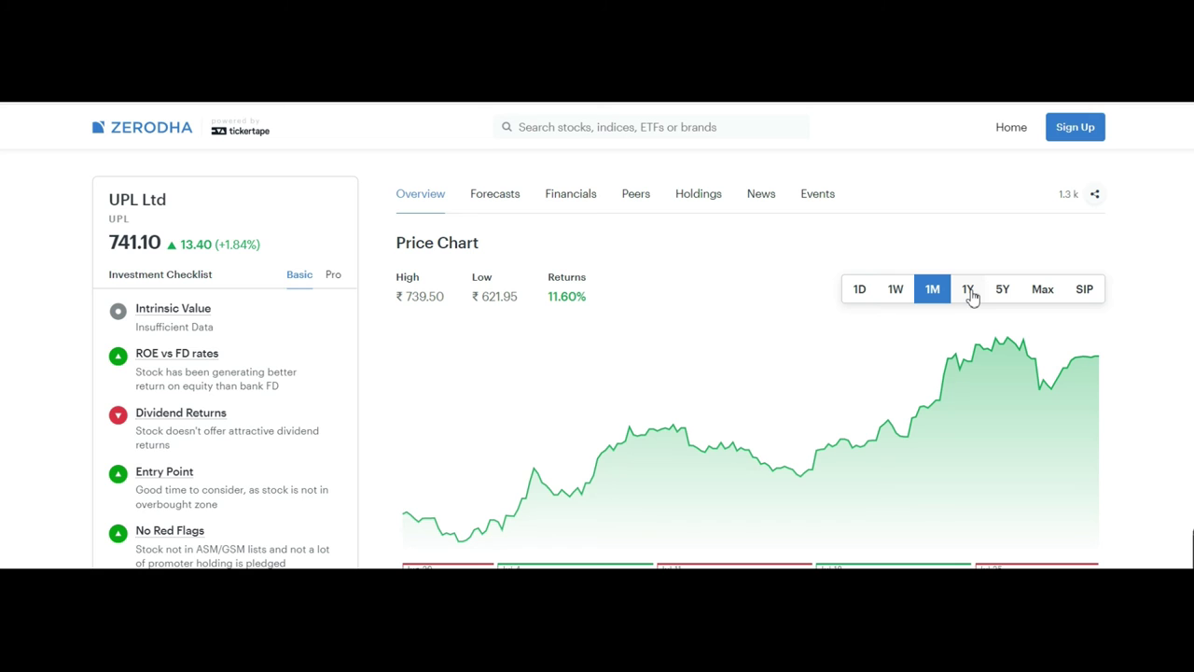
pyautogui.click(968, 291)
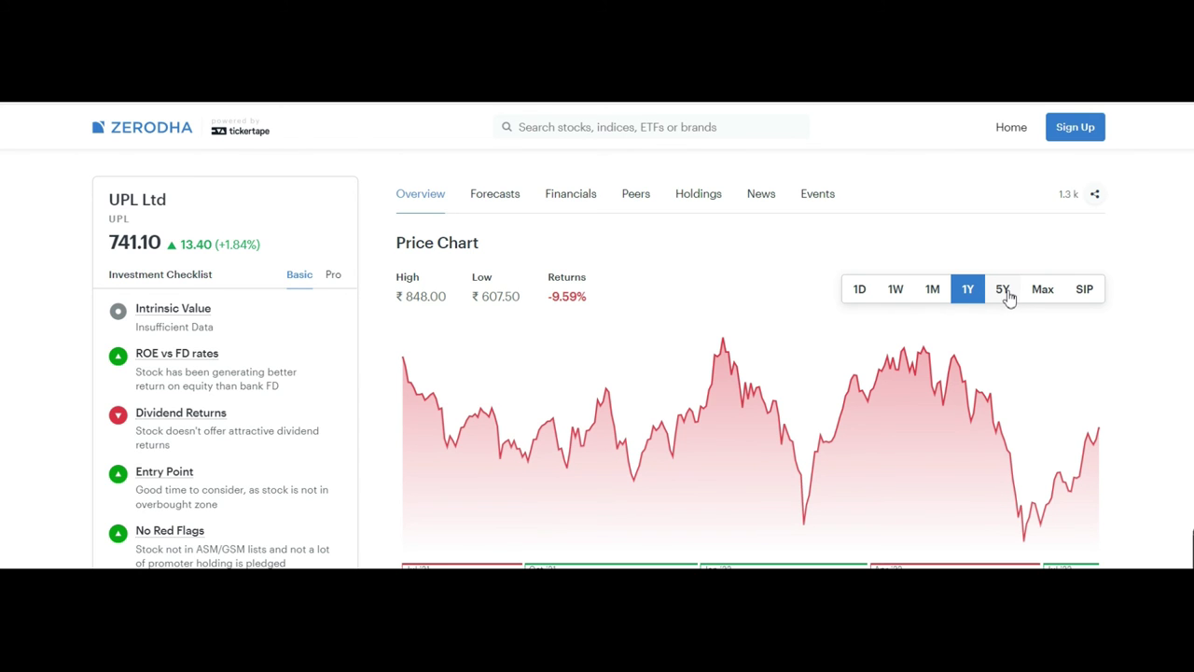
pyautogui.click(1006, 292)
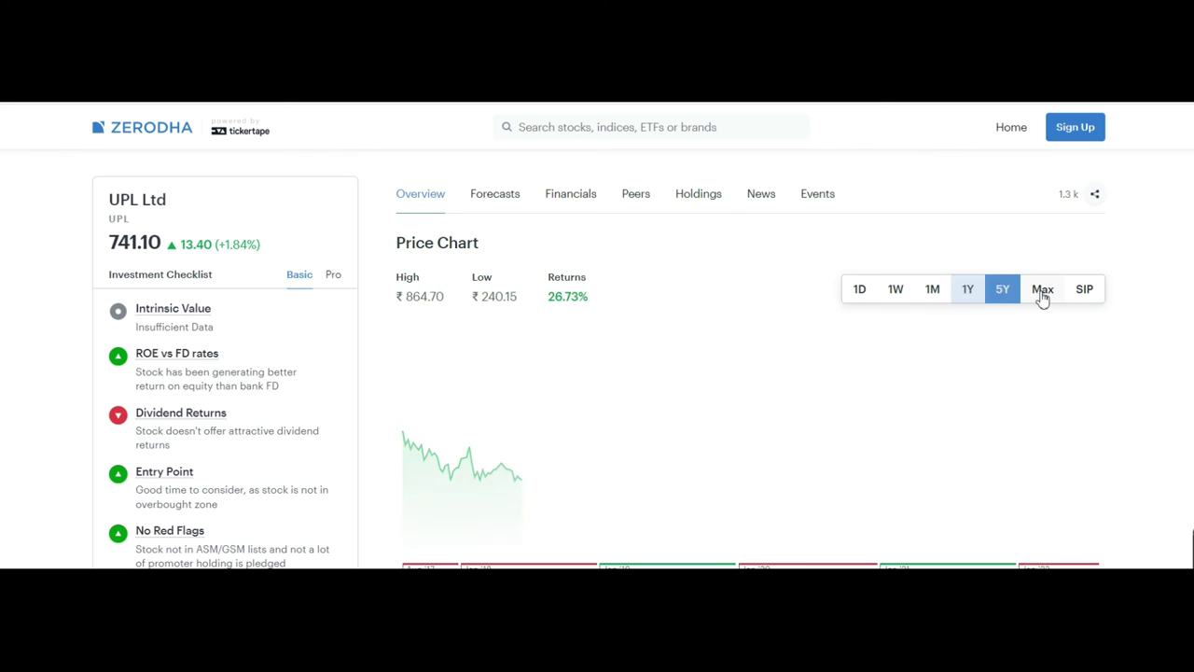
# Examine UPL's price chart over the maximum period and its returns under SIP investment.
pyautogui.click(1044, 291)
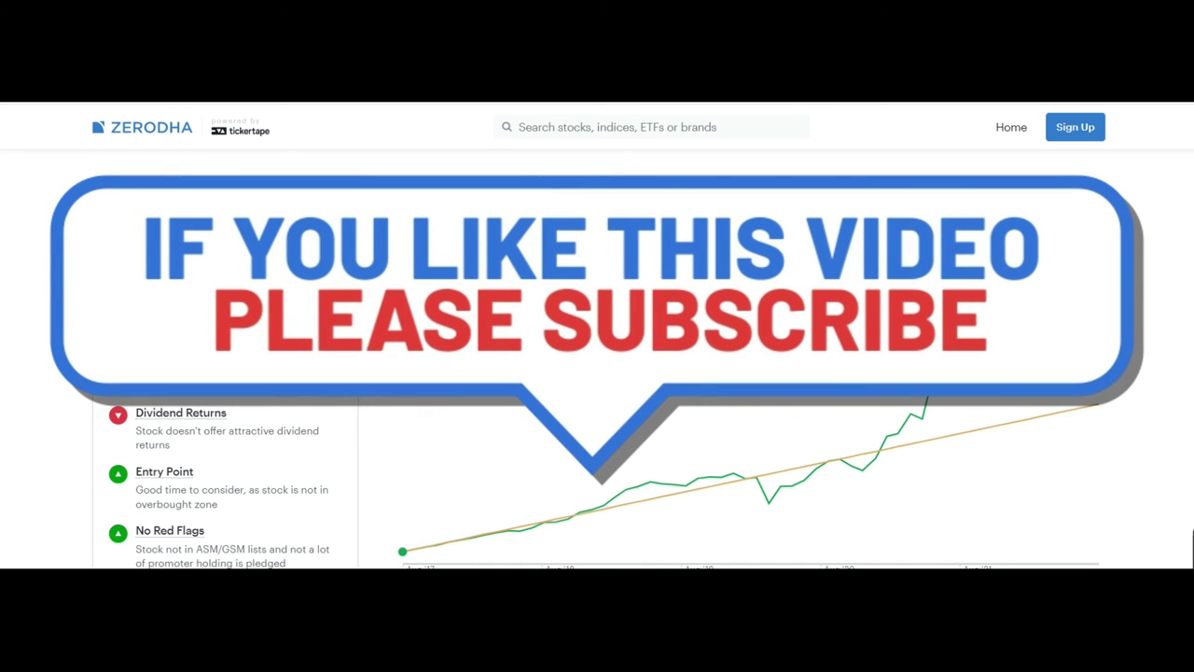
pyautogui.scroll(-1, 728, 448)
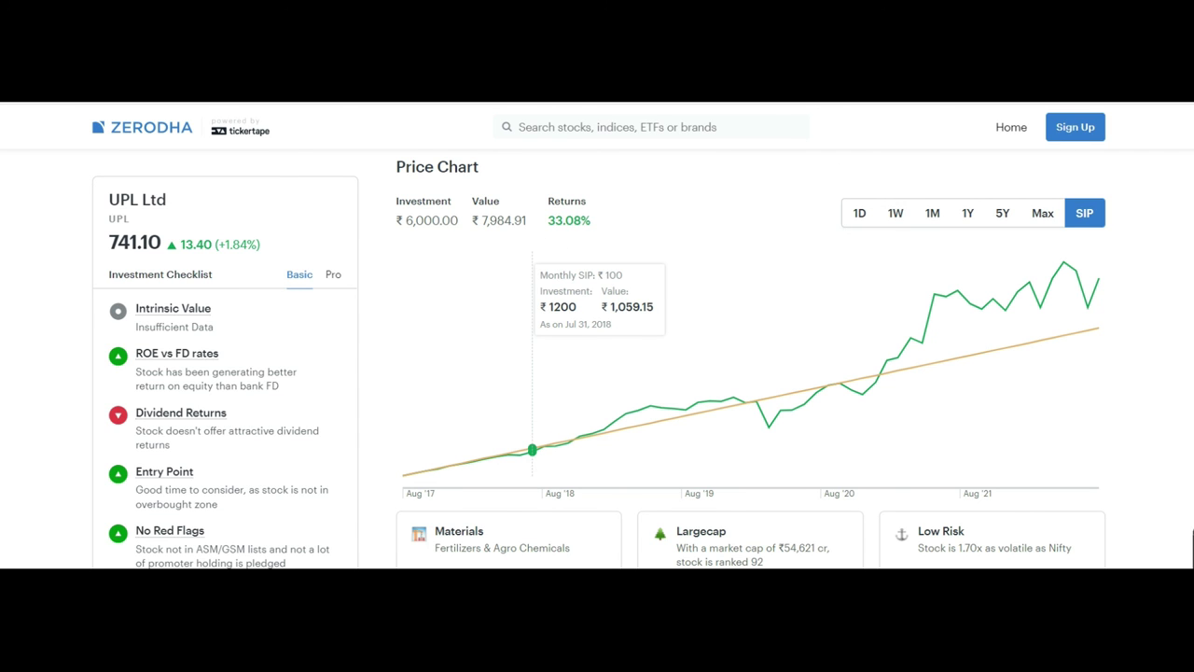
pyautogui.scroll(1, 746, 373)
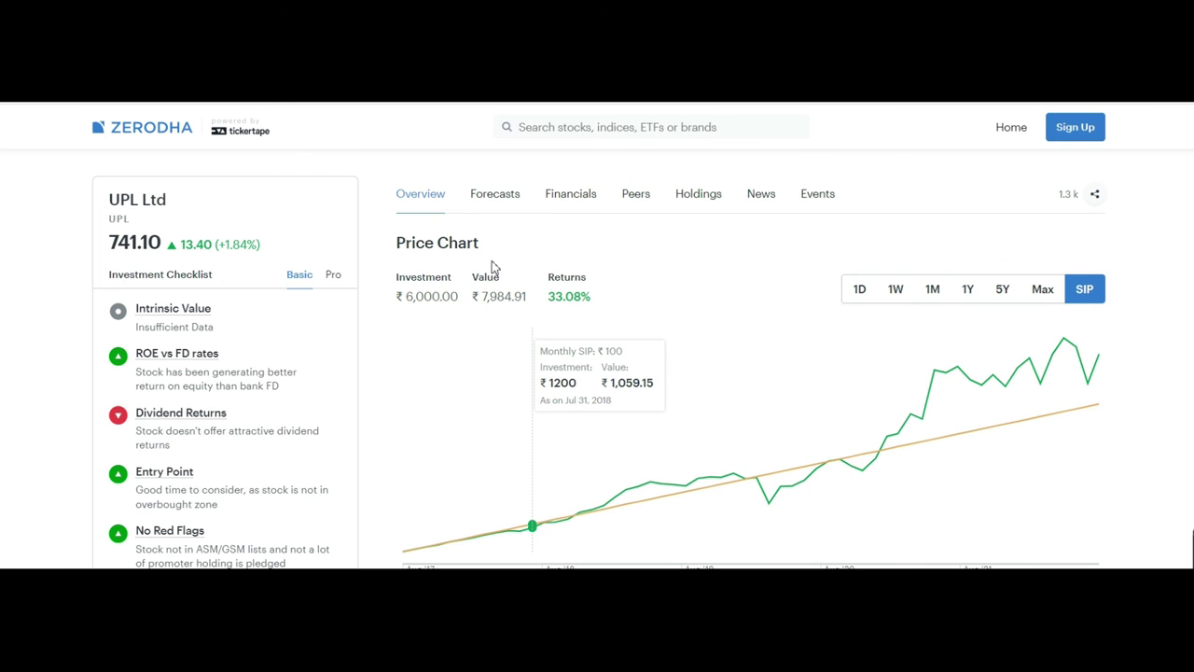
# Open UPL's peer comparison and examine its PE ratio, PB ratio and dividend yield against the other fertilizer and agrochemical stocks.
pyautogui.click(637, 199)
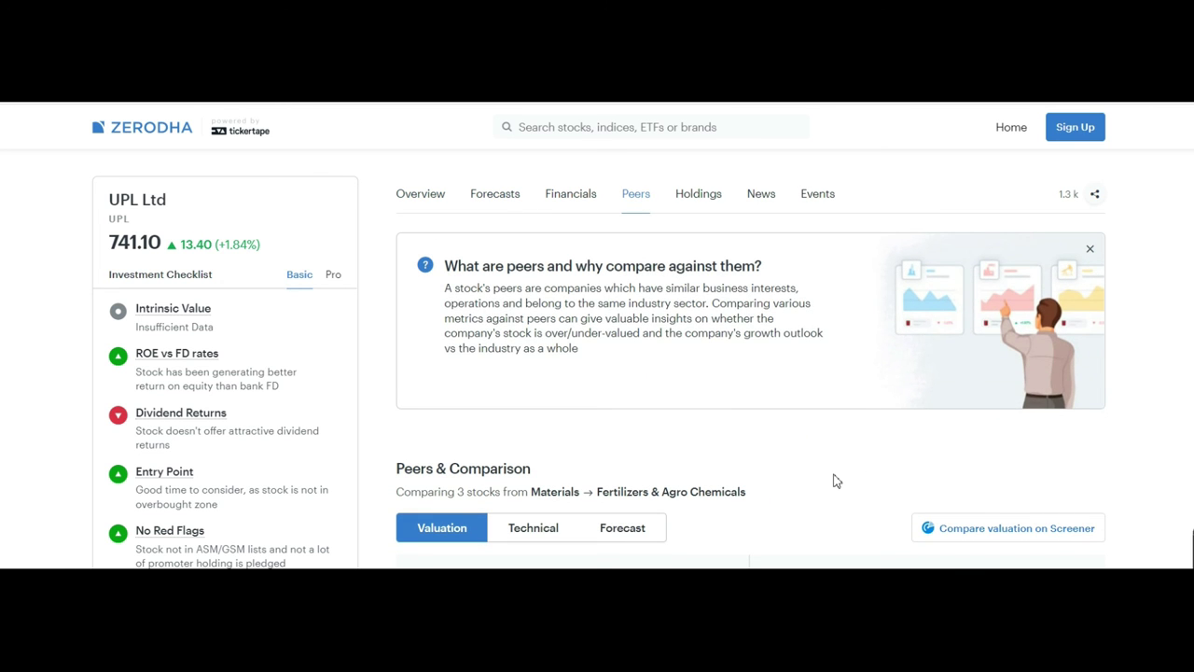
pyautogui.scroll(-3, 837, 481)
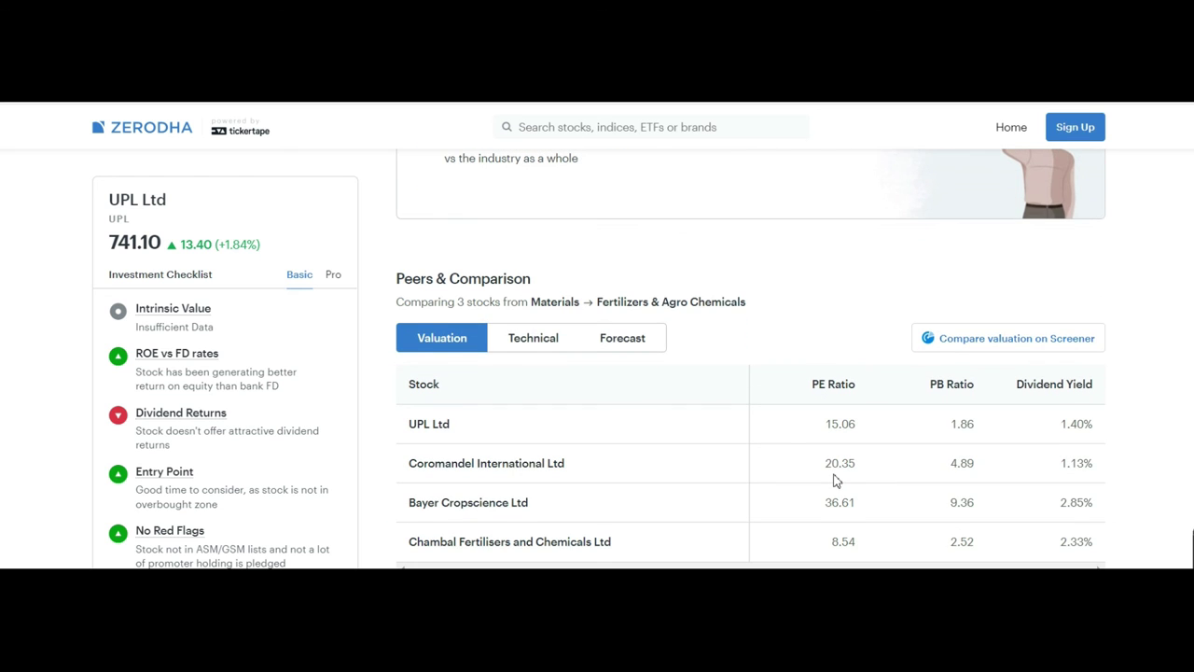
pyautogui.scroll(3, 837, 480)
pyautogui.scroll(-3, 837, 481)
pyautogui.scroll(2, 1189, 171)
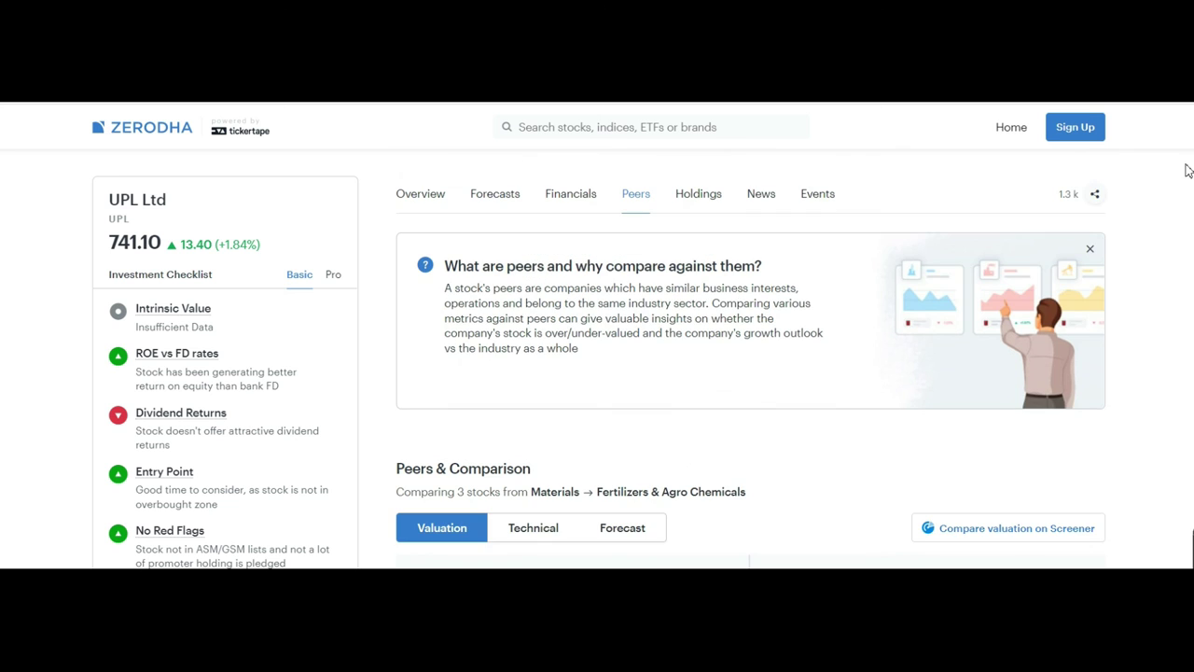
# Examine UPL's shareholding pattern and its shareholding history for Foreign Institutions, Other Domestic Institutions, and Retail and Others.
pyautogui.click(696, 194)
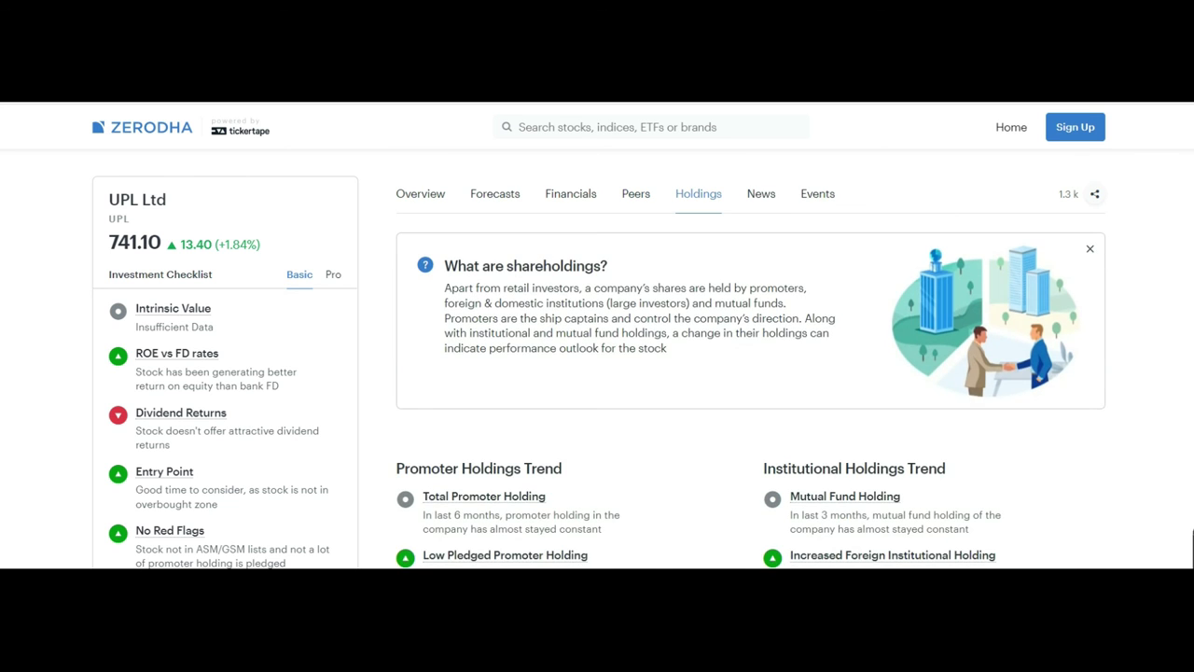
pyautogui.scroll(-4, 1192, 546)
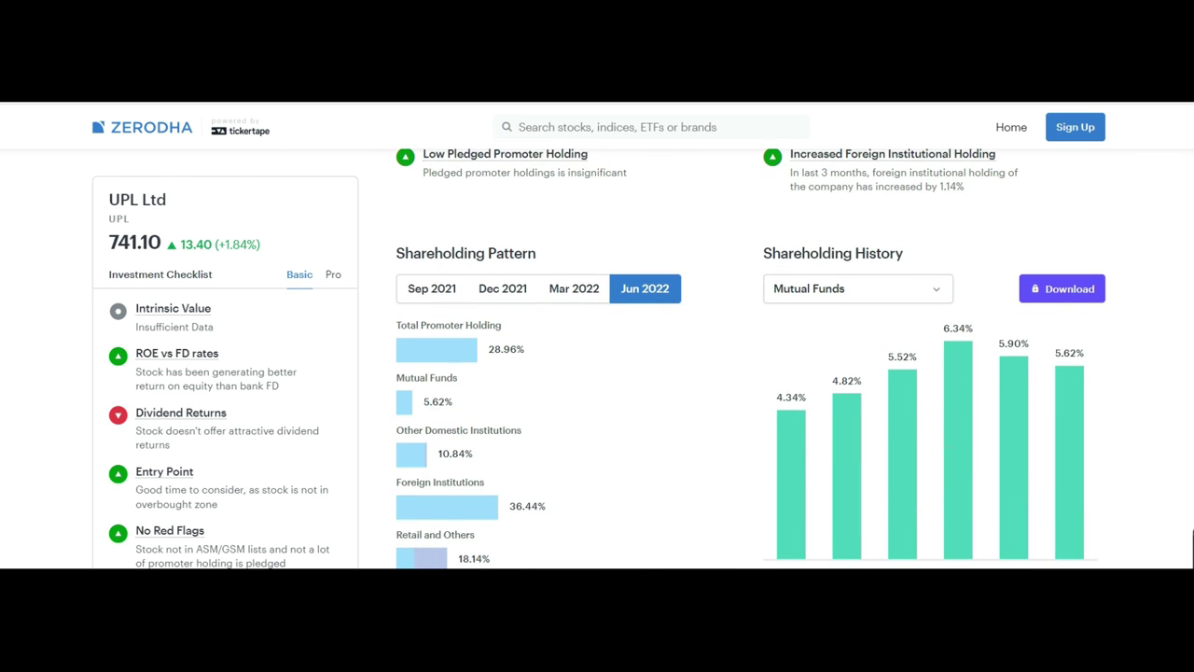
pyautogui.click(845, 293)
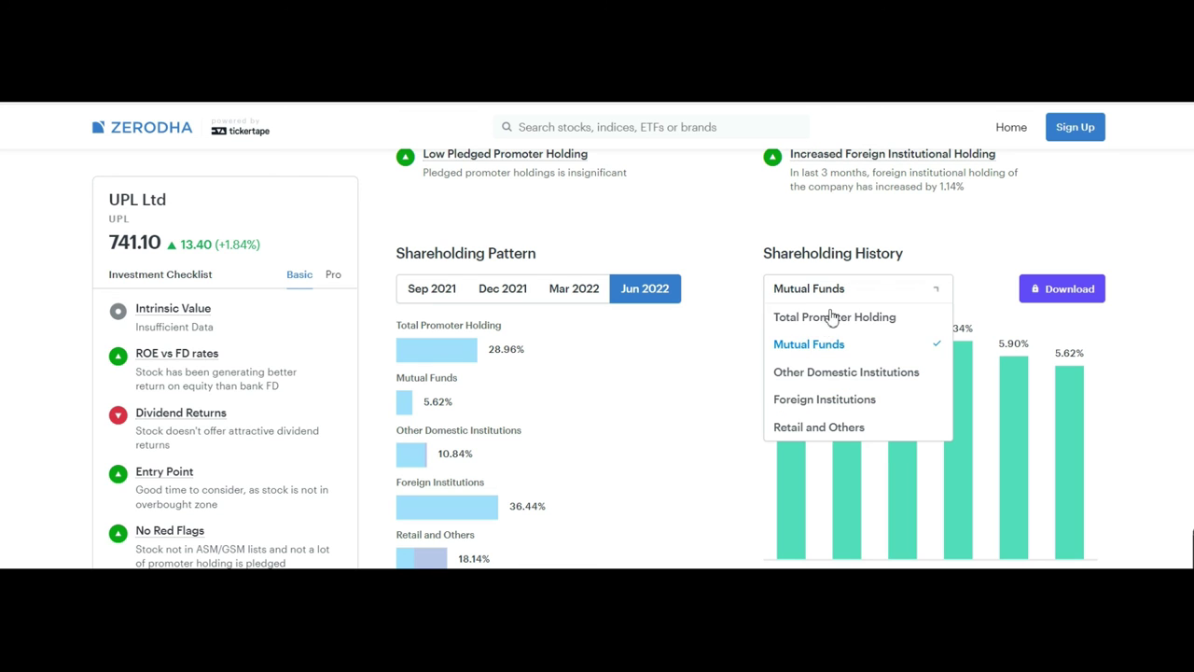
pyautogui.click(828, 398)
pyautogui.click(862, 293)
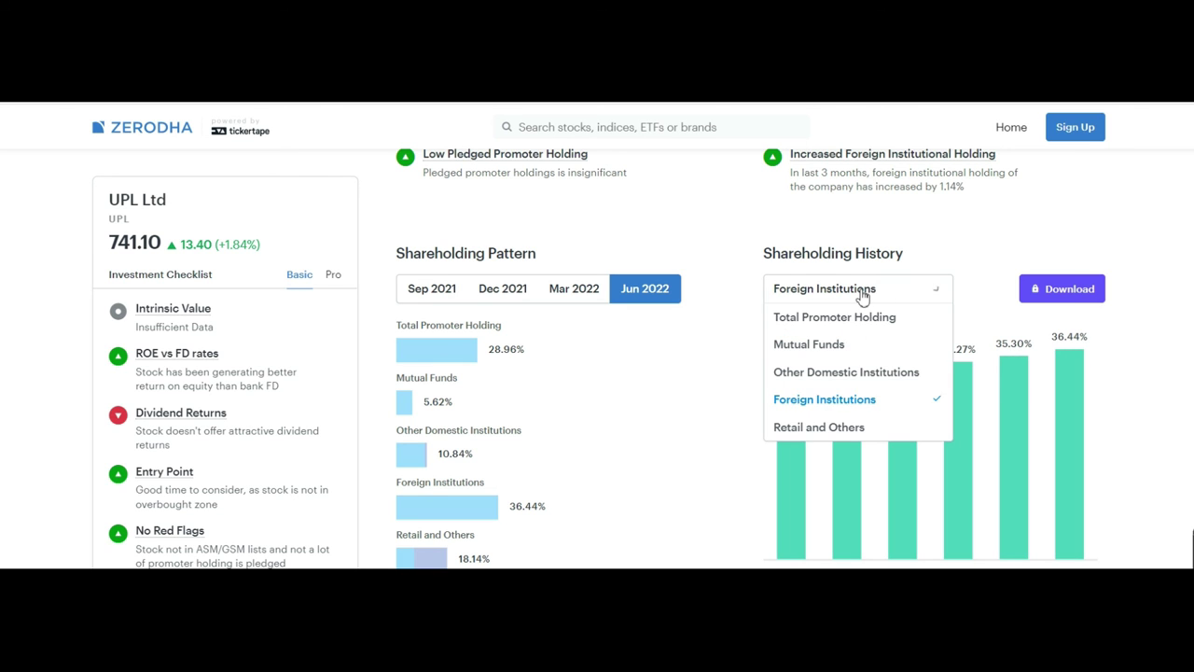
pyautogui.click(852, 373)
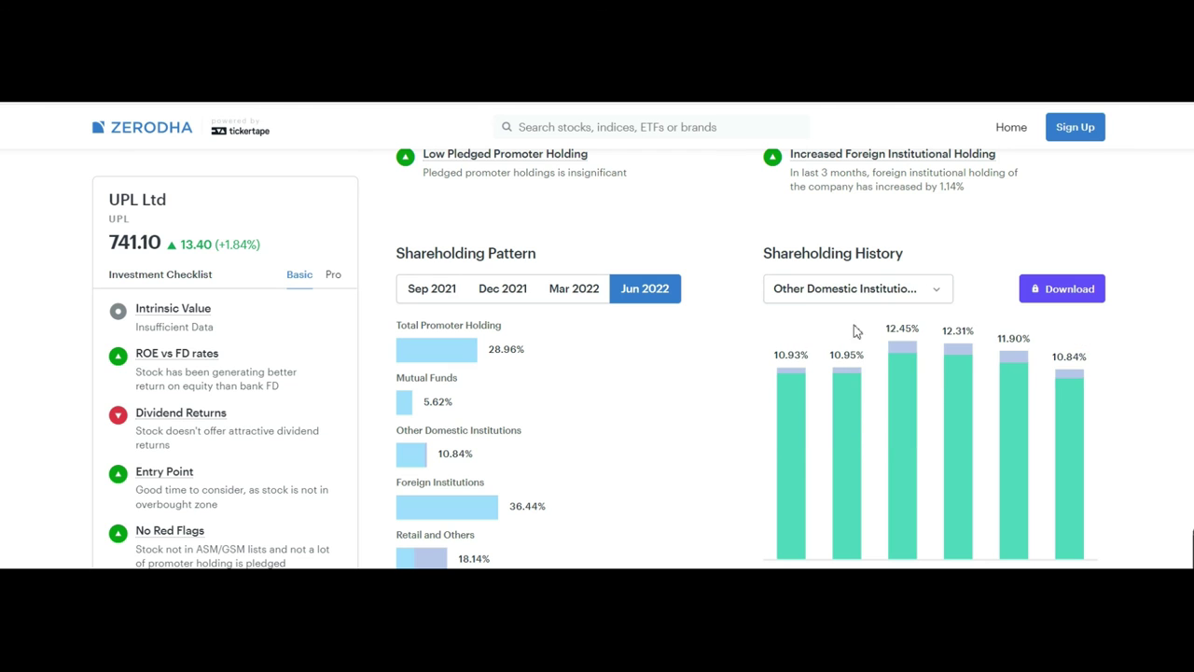
pyautogui.click(856, 288)
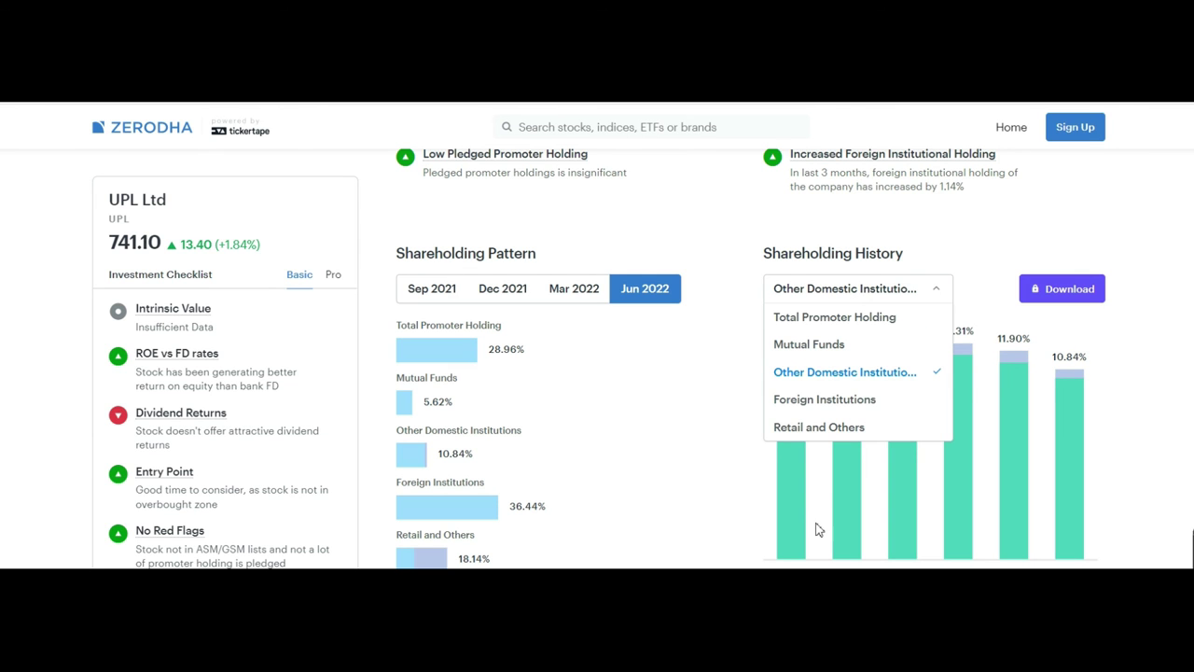
pyautogui.click(840, 432)
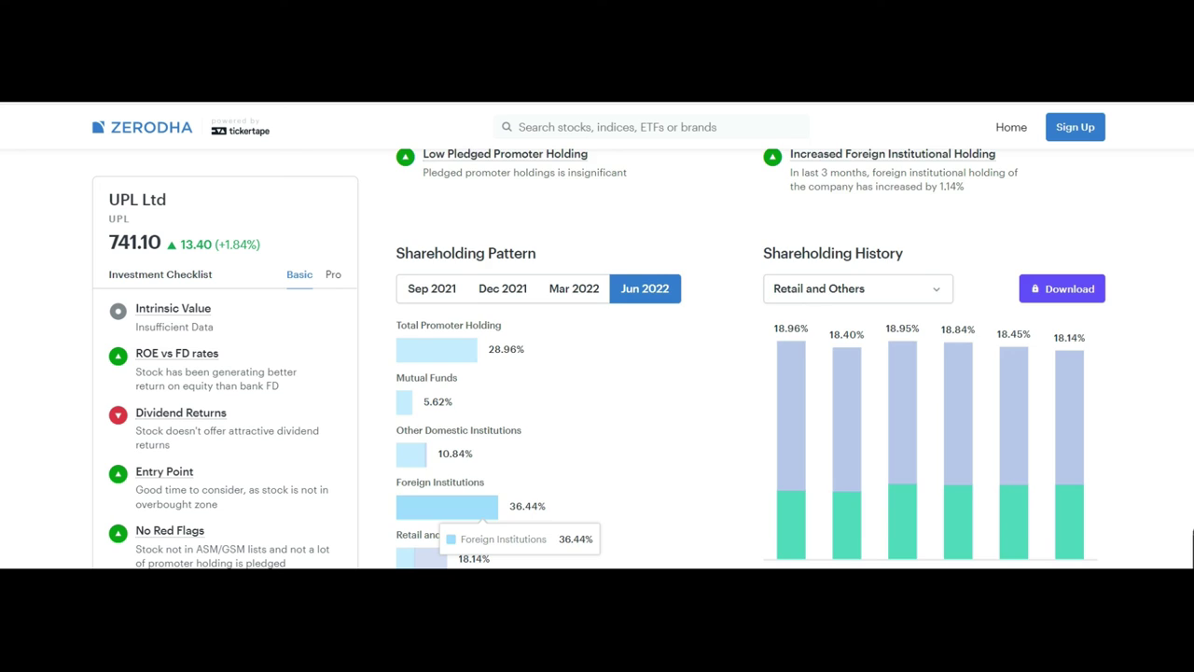
pyautogui.scroll(4, 1192, 546)
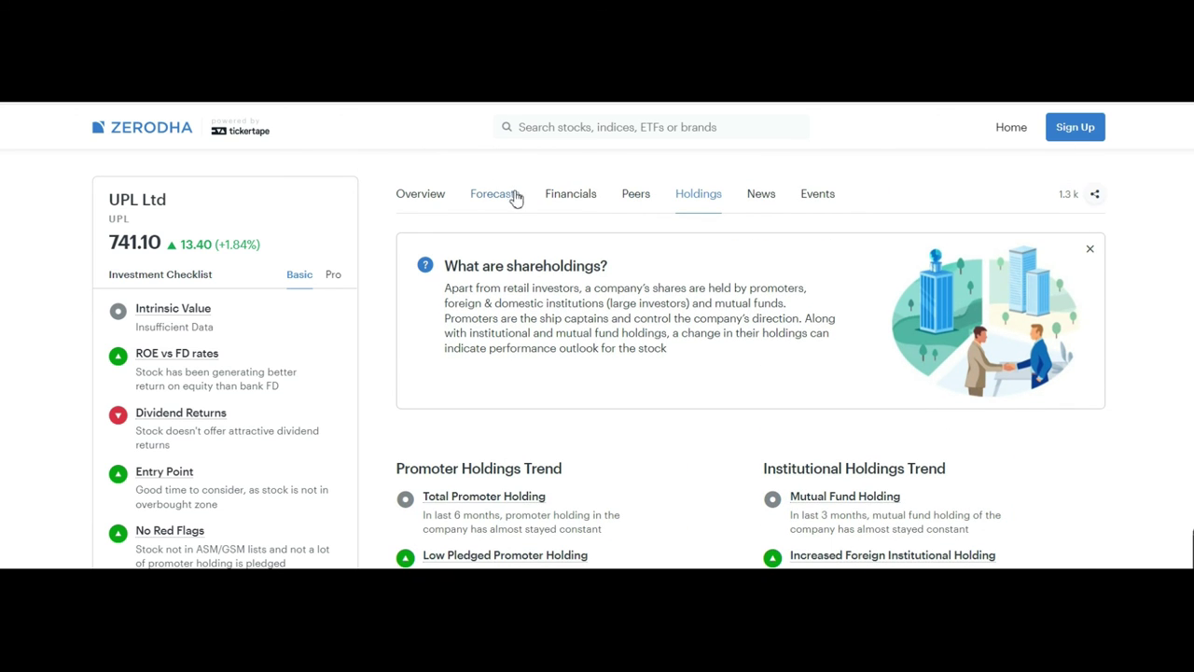
# View the analysts' forecasts for UPL and switch to the Make1Billion channel's videos on YouTube.
pyautogui.click(492, 201)
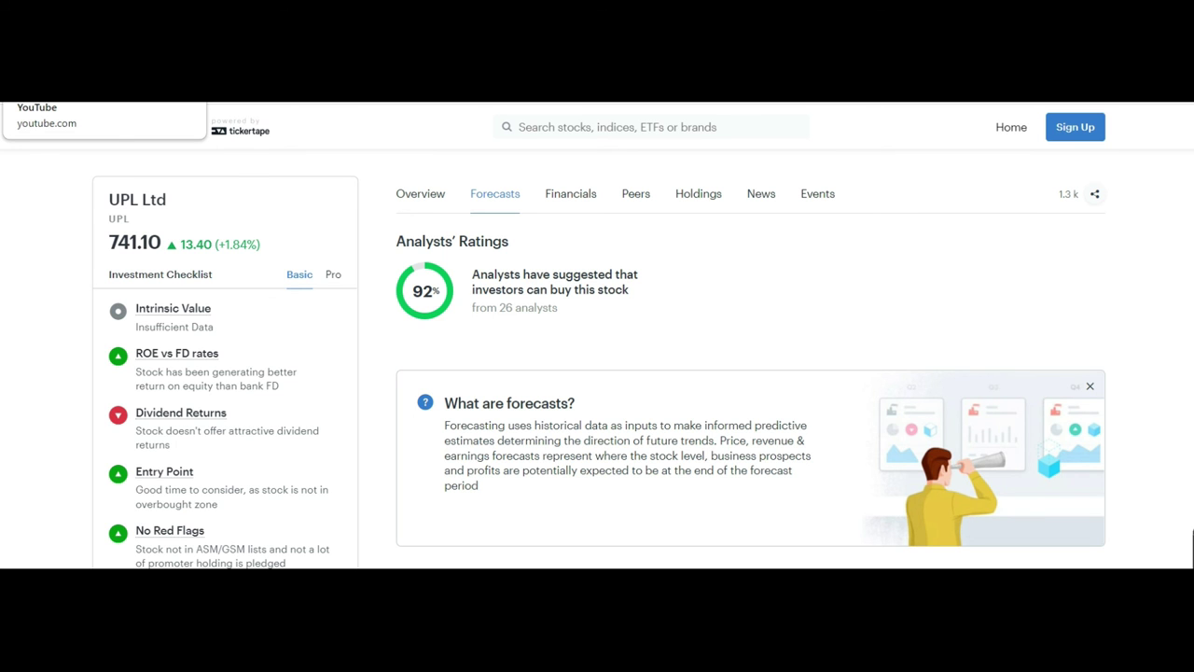
pyautogui.click(93, 89)
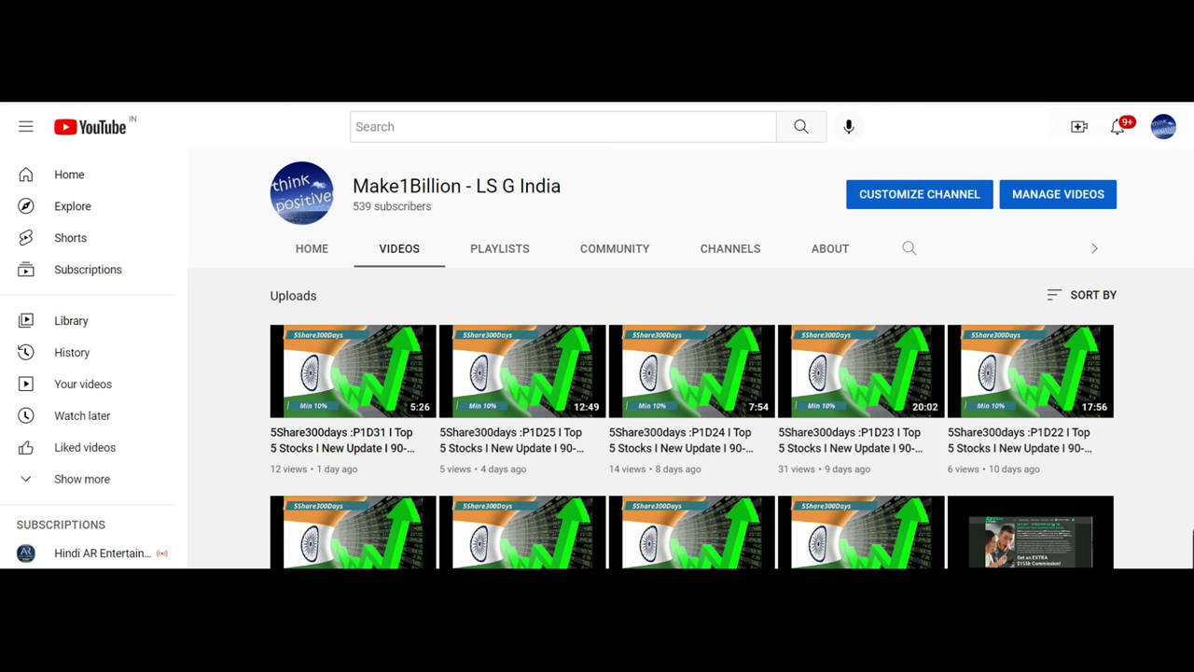